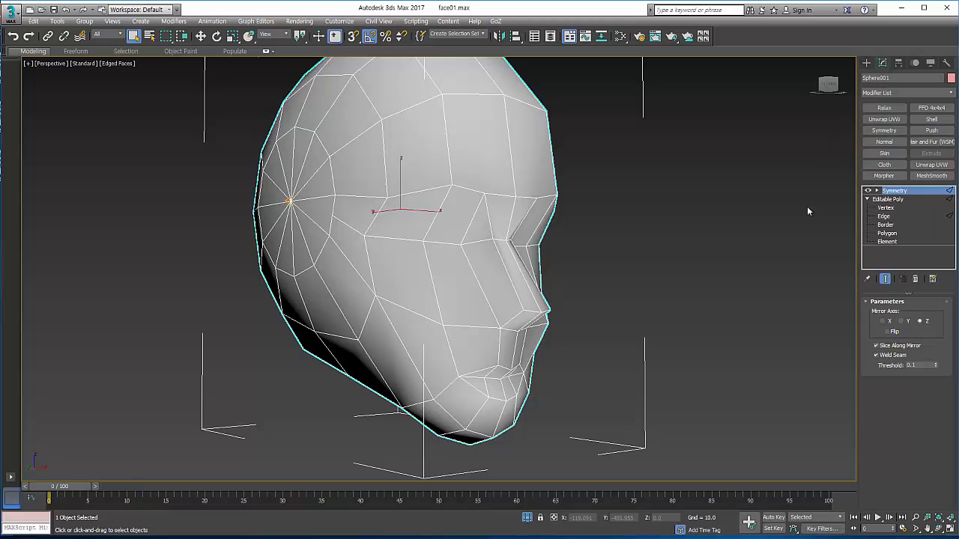
Step: Show the mirrored end result on the base mesh and cut an edge line from above the nose tip to the cheek vertex
left_click(883, 215)
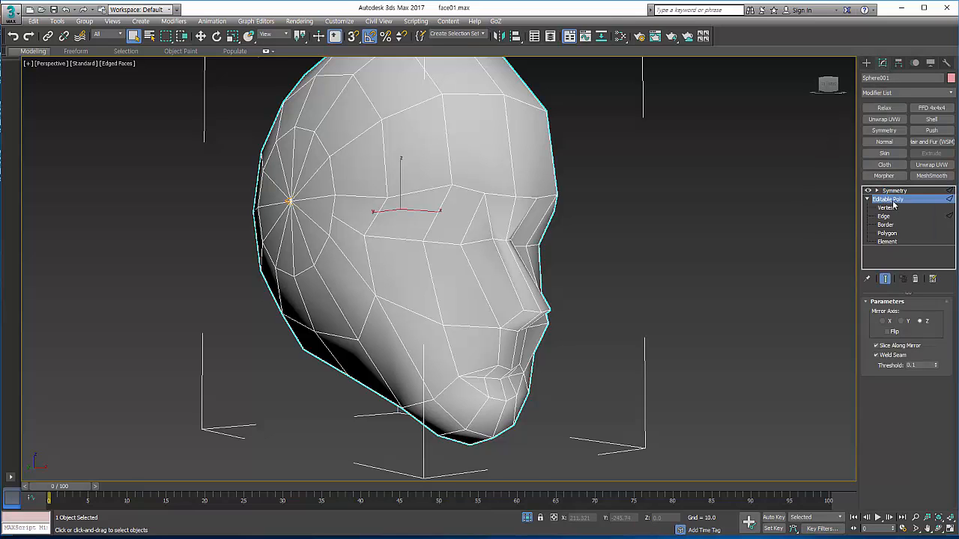
left_click(884, 279)
scroll(561, 266, "up", 5)
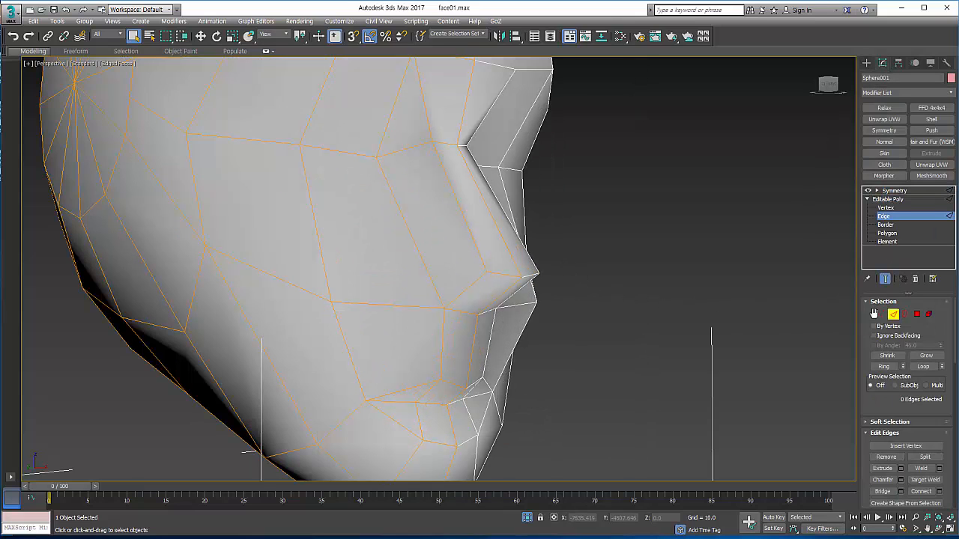
left_click(896, 315)
left_click_drag(875, 407, 875, 278)
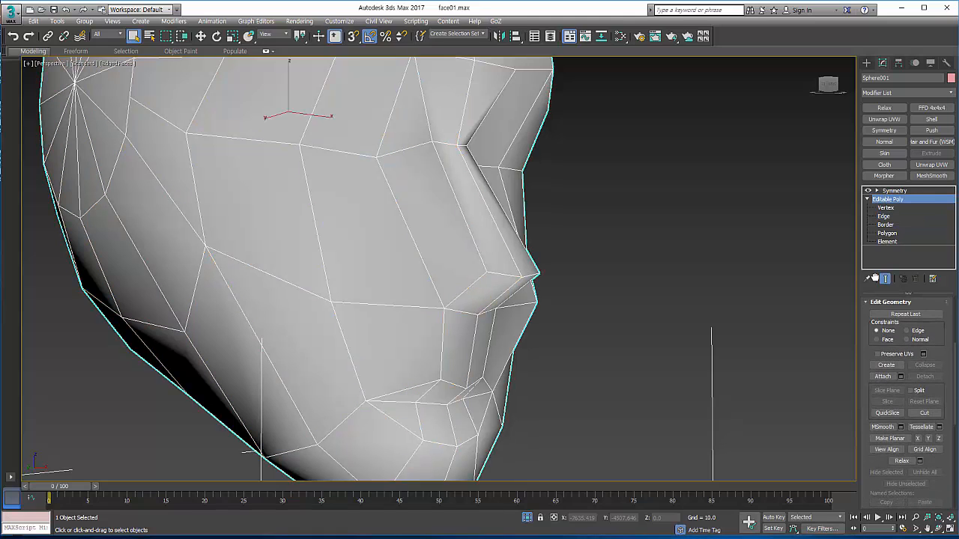
left_click(924, 413)
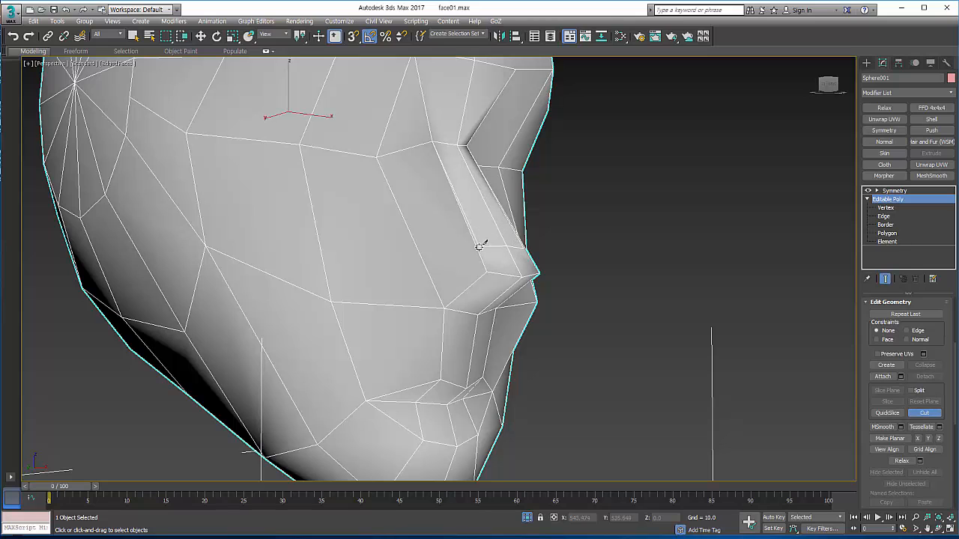
left_click(477, 247)
left_click(428, 267)
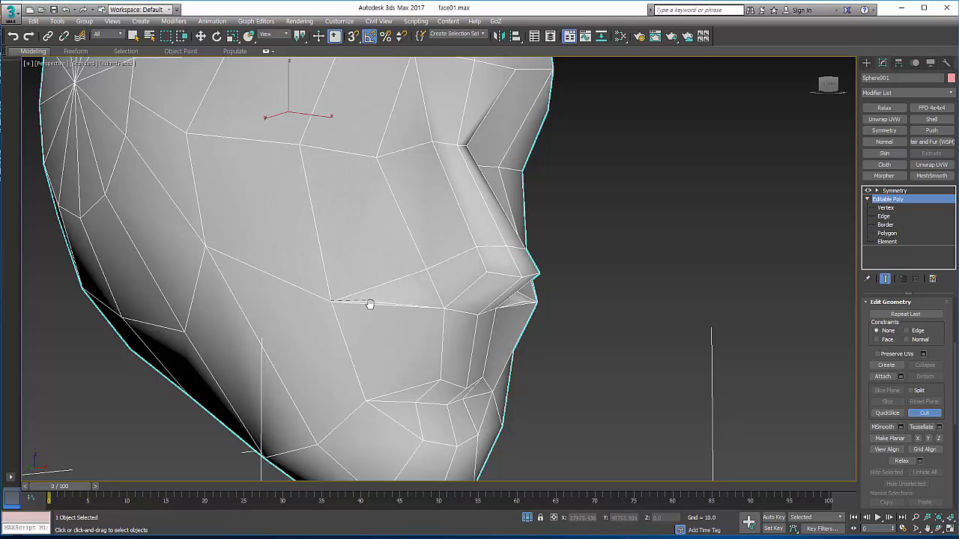
scroll(371, 303, "down", 3)
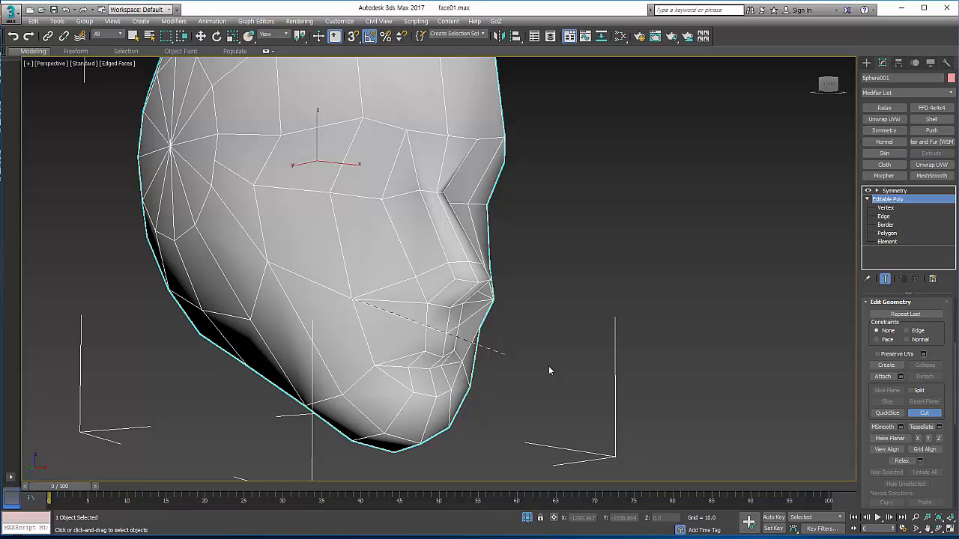
Step: Cut a second edge line above the first, across the nose and cheek, then down around the mouth to the chin's centre line
left_click(938, 530)
left_click_drag(478, 324, 461, 357)
left_click_drag(436, 309, 446, 306)
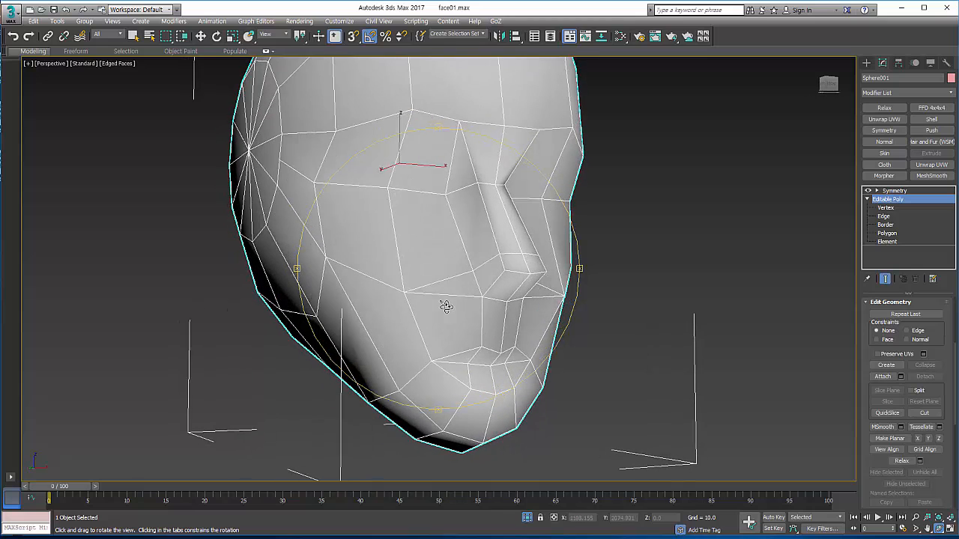
right_click(463, 304)
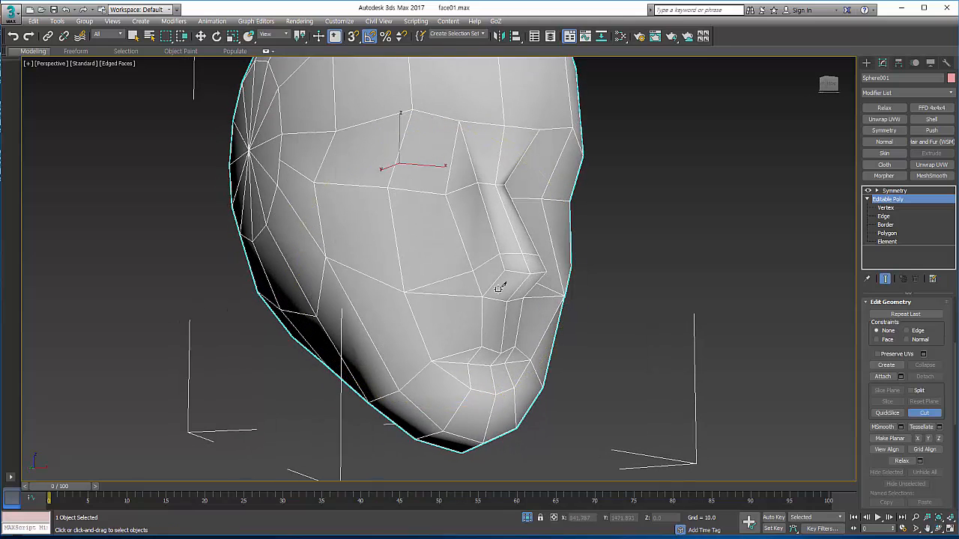
left_click(491, 237)
left_click(468, 250)
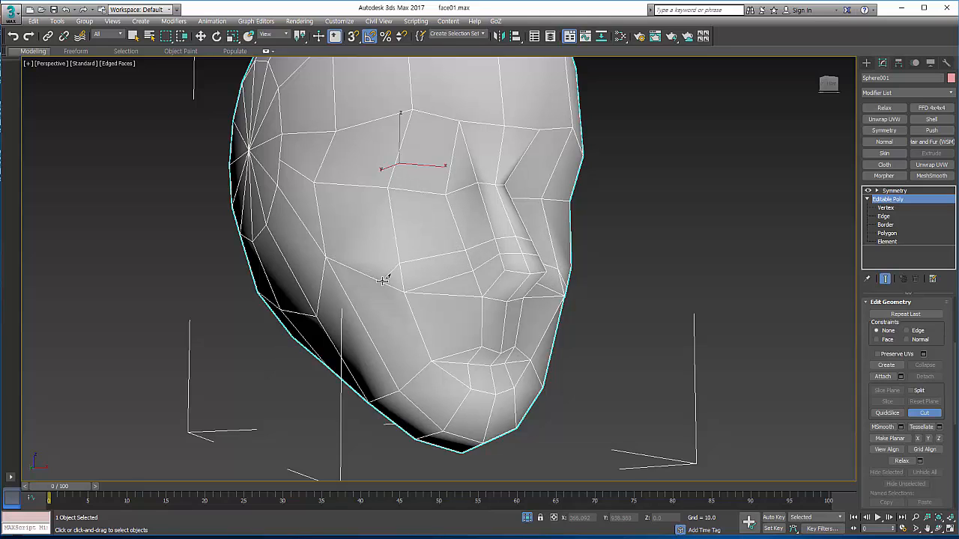
left_click(412, 376)
left_click(453, 412)
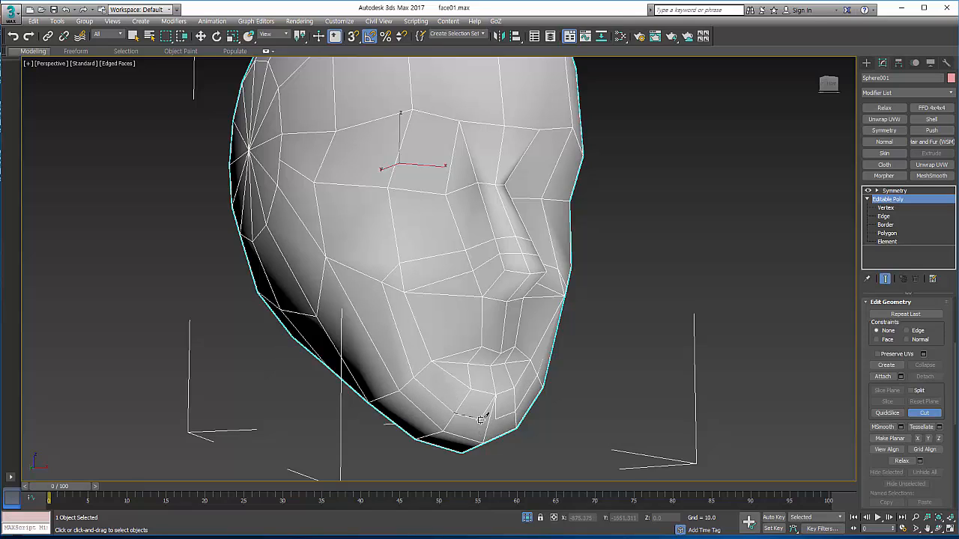
left_click(927, 413)
Step: Switch to vertex editing in a maximized Left view and make the head see-through over the reference image
left_click(884, 216)
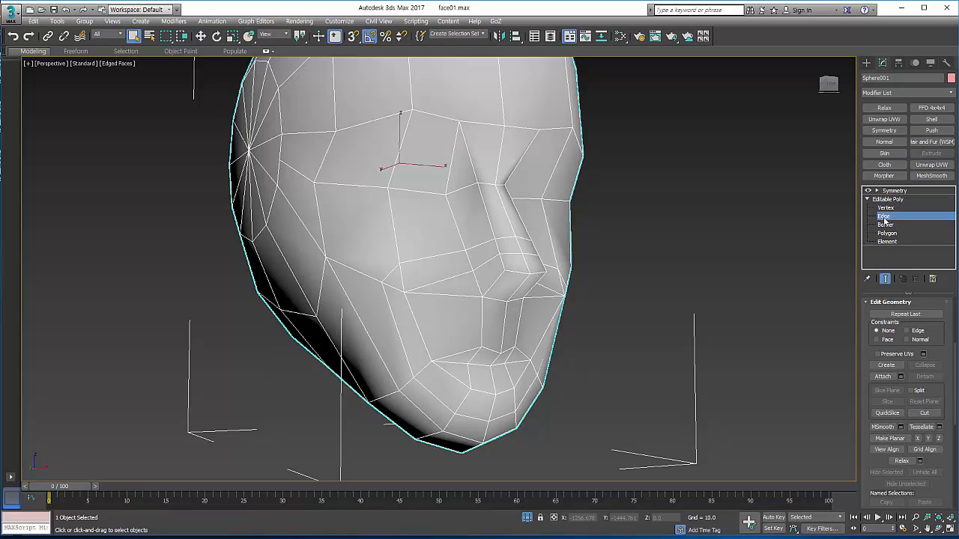
left_click(938, 528)
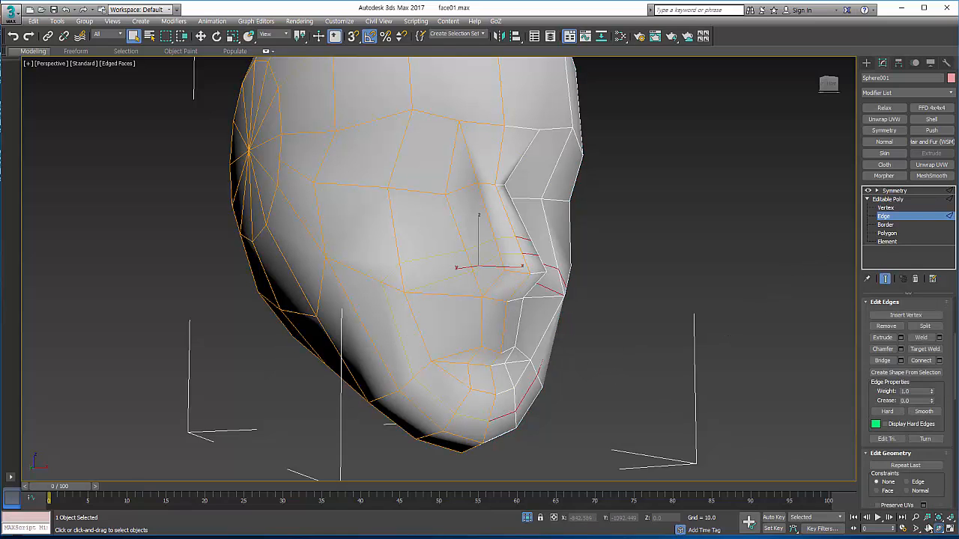
left_click_drag(498, 289, 467, 293)
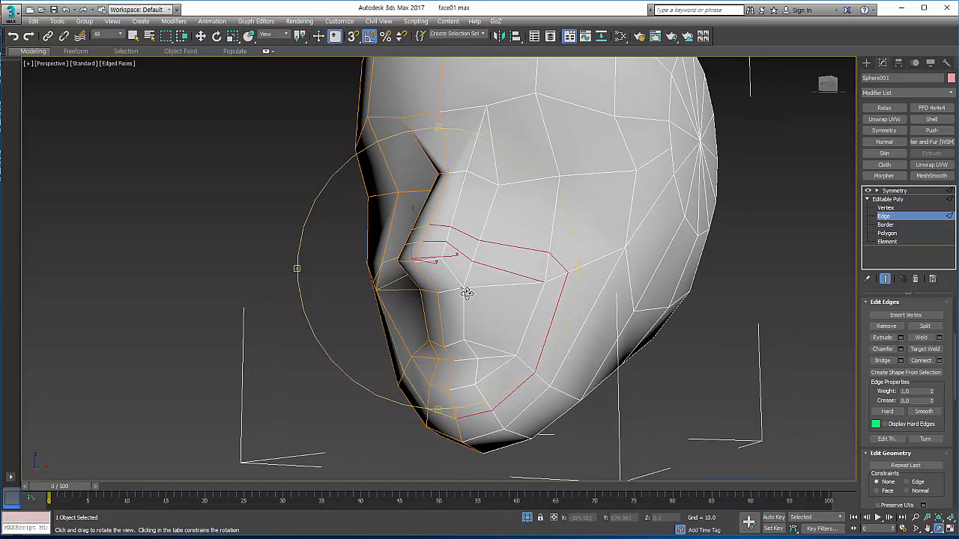
right_click(498, 339)
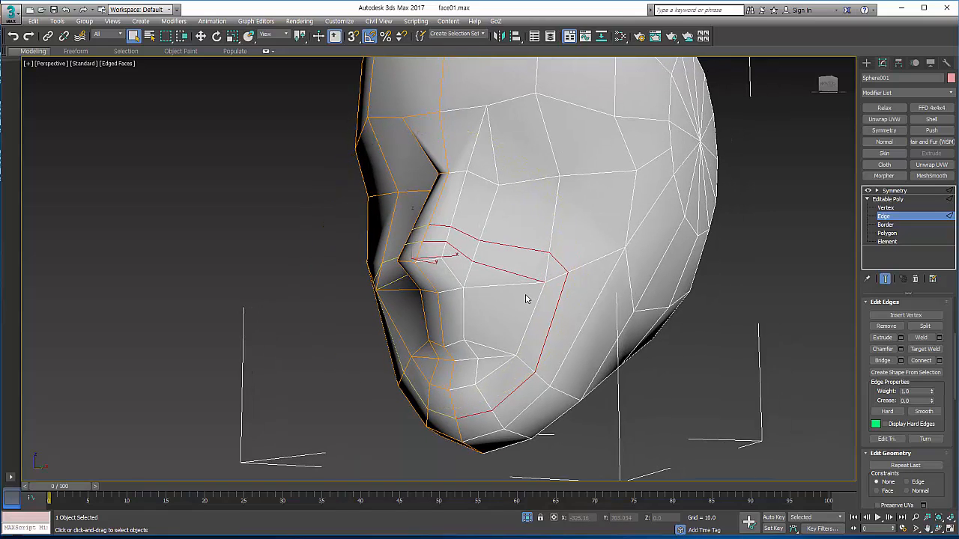
left_click(887, 208)
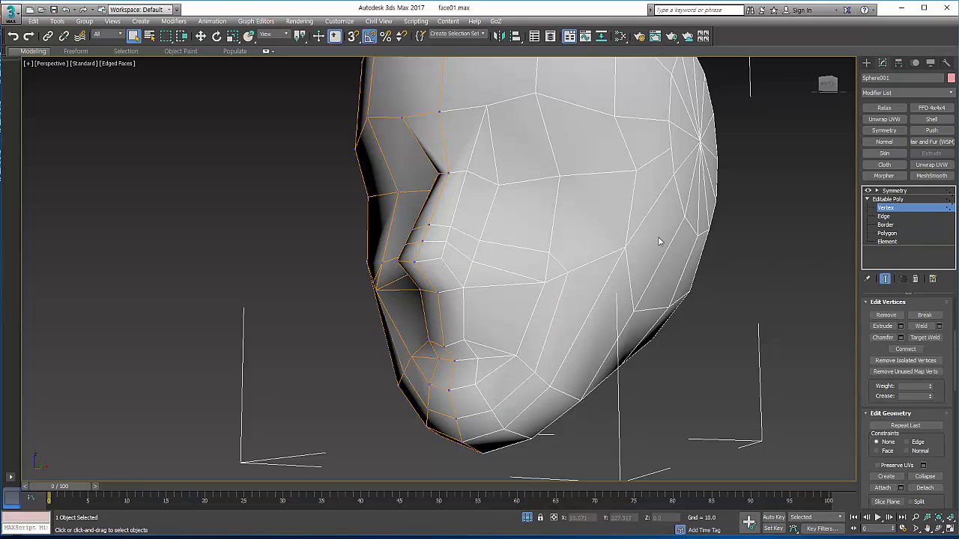
left_click(948, 530)
middle_click_drag(346, 364, 380, 351)
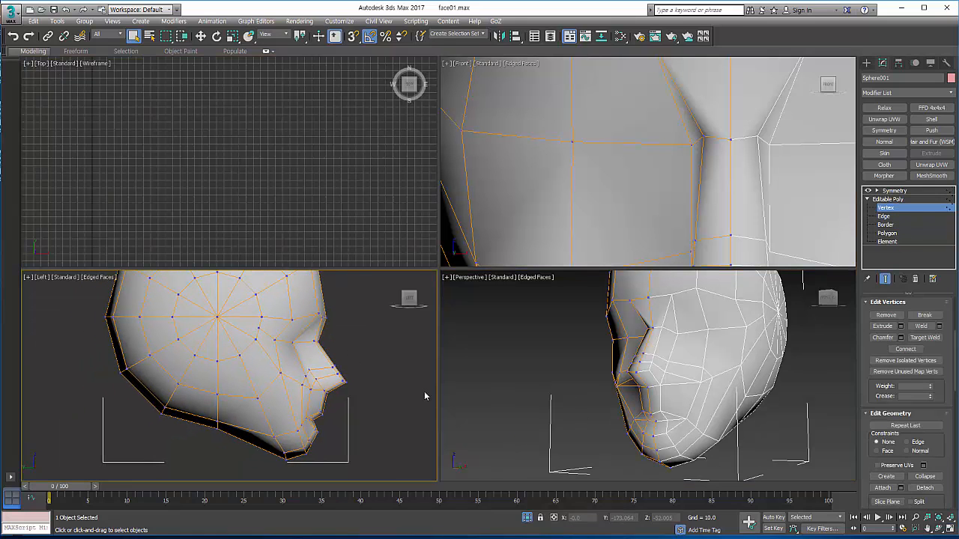
left_click(948, 529)
scroll(529, 312, "up", 6)
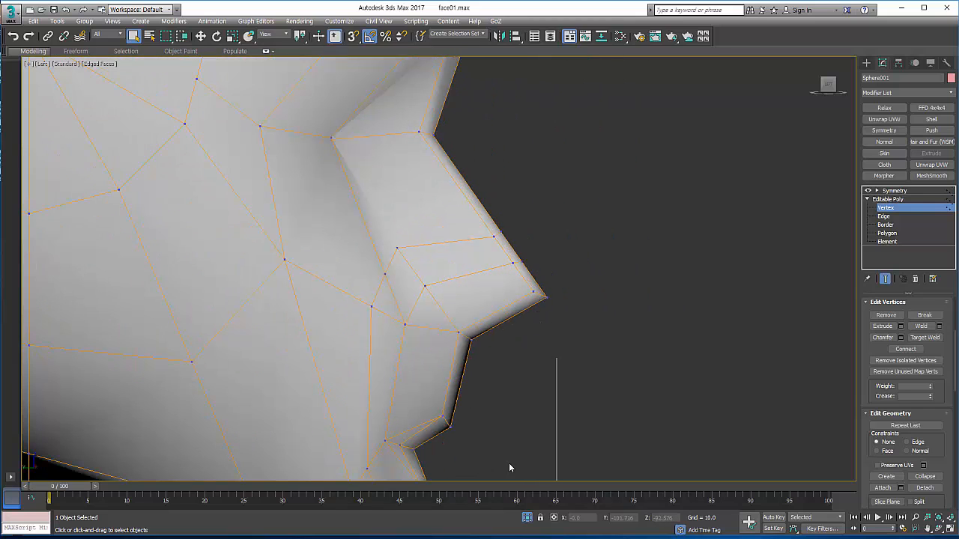
scroll(512, 342, "down", 5)
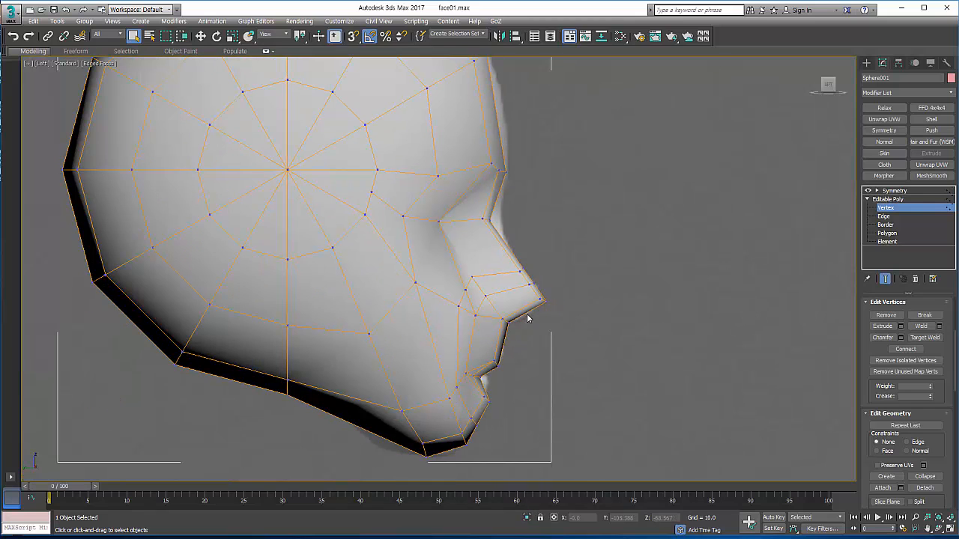
key("alt+x")
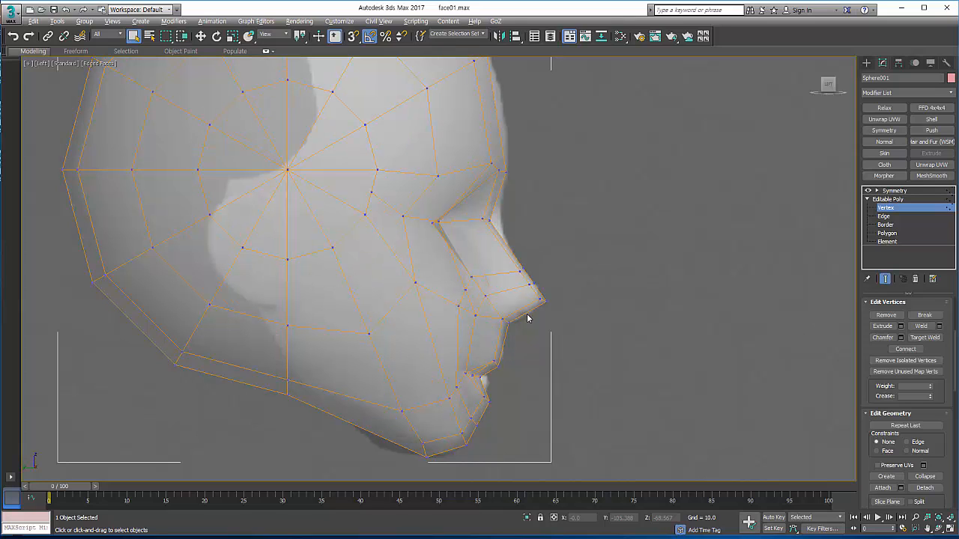
Step: Move the nose tip and bridge vertices in the Left view to follow the reference nose profile
scroll(541, 320, "up", 5)
left_click(523, 304)
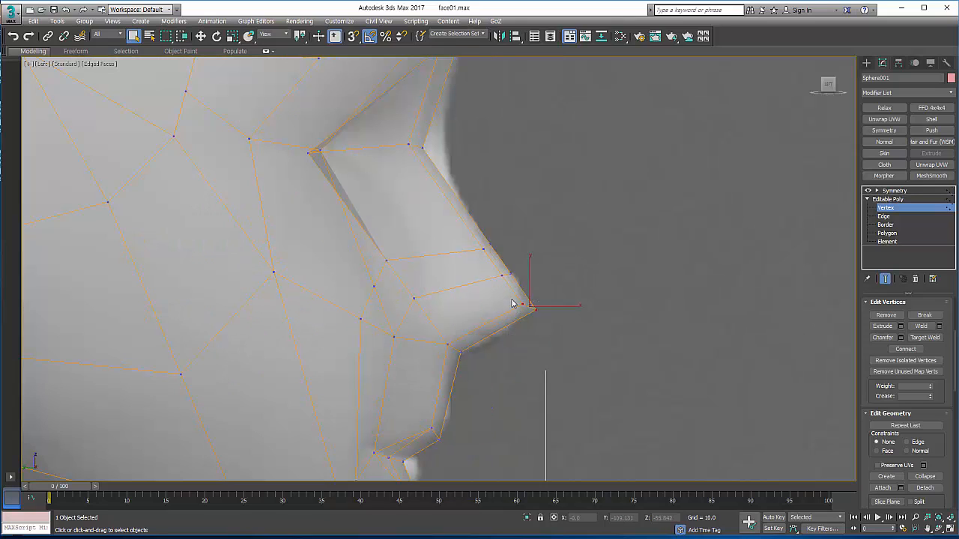
right_click(551, 308)
left_click(567, 315)
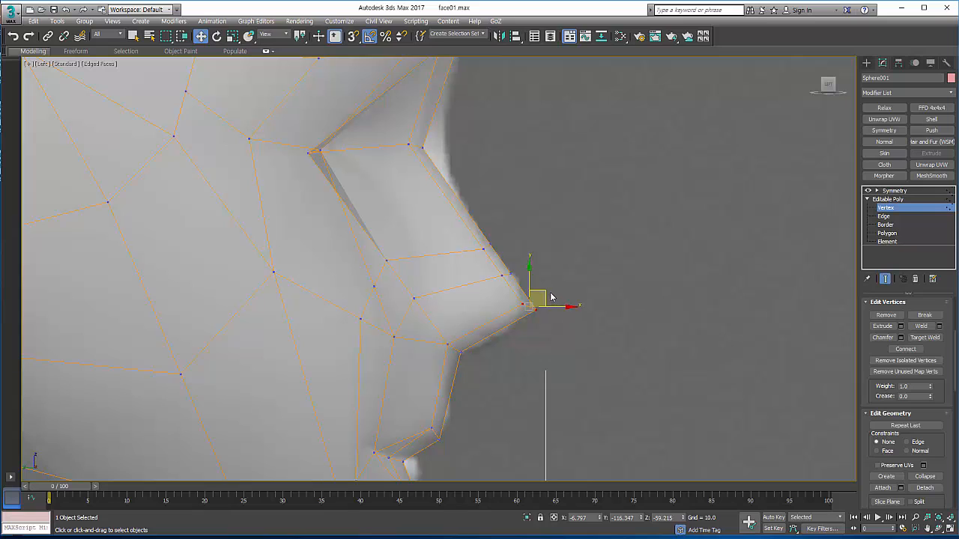
left_click_drag(551, 298, 525, 313)
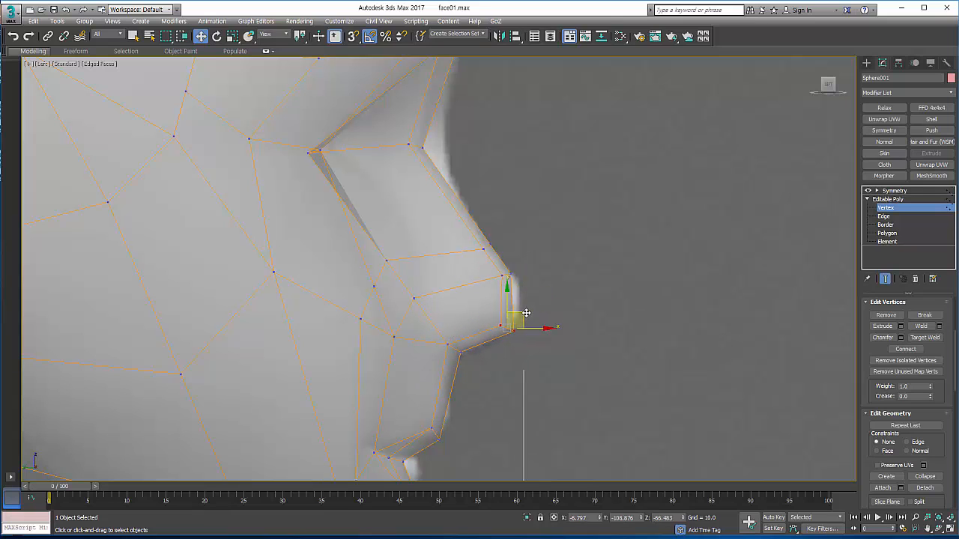
left_click_drag(506, 273, 536, 271)
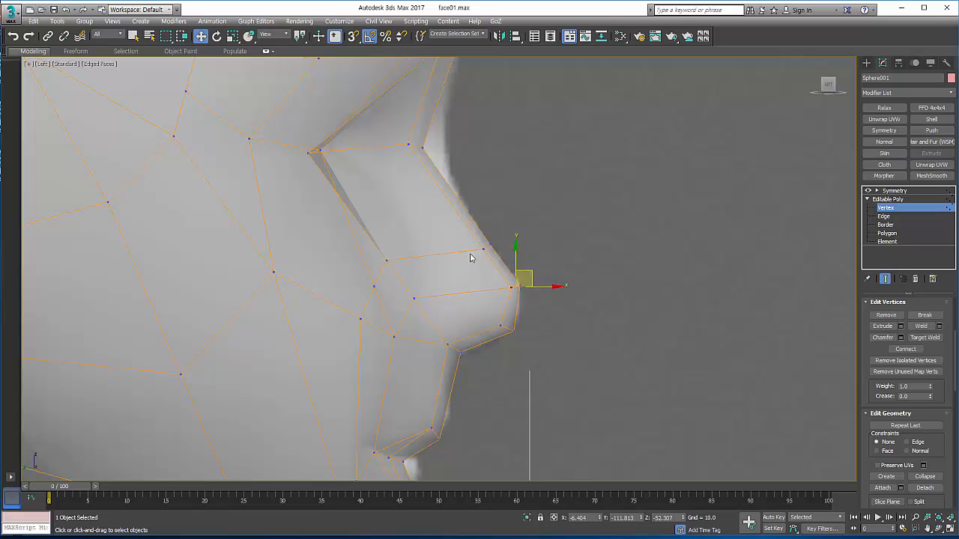
left_click_drag(404, 133, 467, 145)
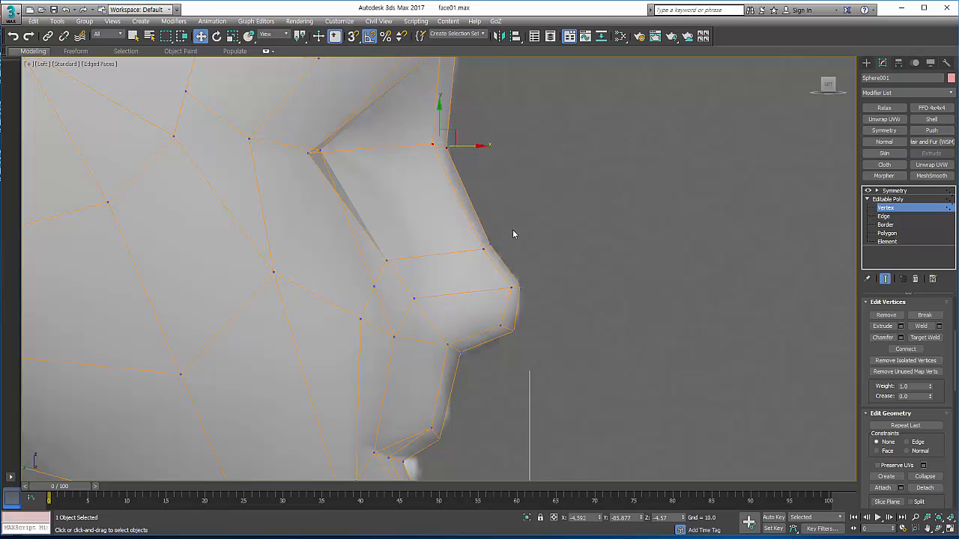
left_click_drag(487, 250, 508, 240)
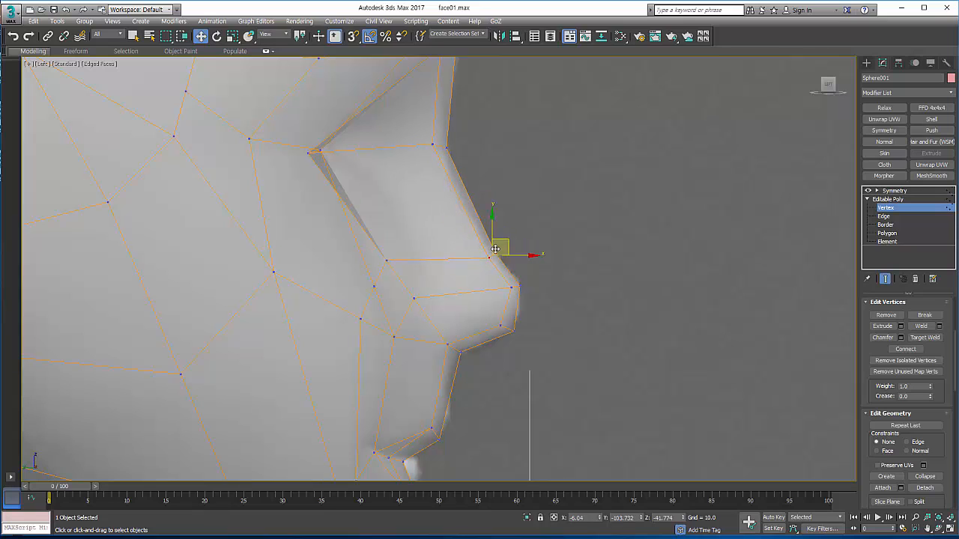
Step: Reposition the vertices around the nostril wing and lower the underside of the nose tip slightly
left_click(386, 260)
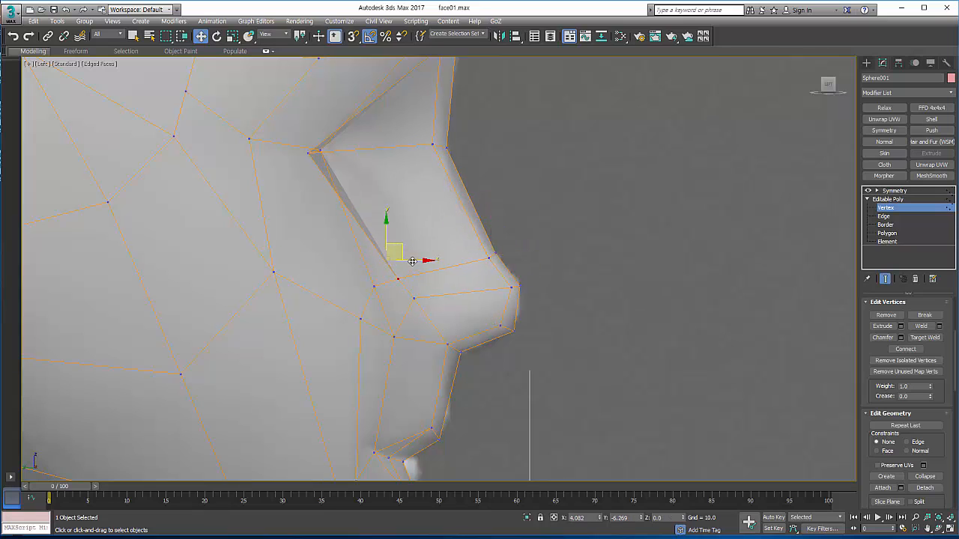
left_click_drag(400, 245, 396, 287)
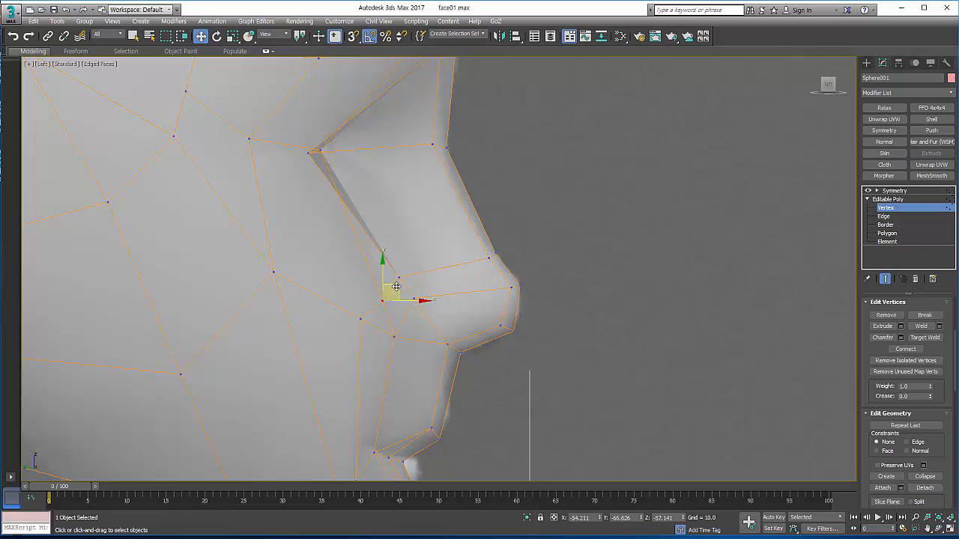
left_click_drag(366, 338, 367, 338)
left_click_drag(375, 304, 387, 311)
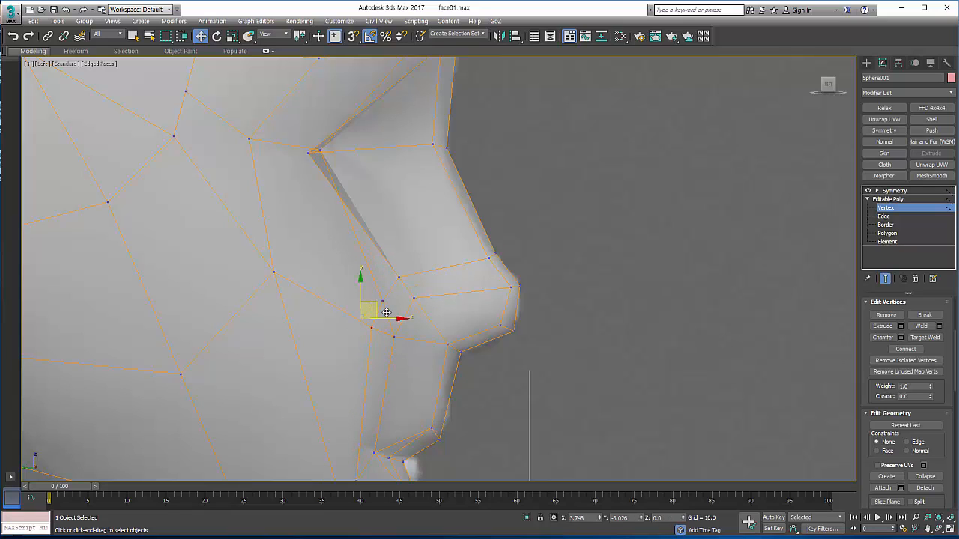
left_click_drag(485, 319, 487, 318)
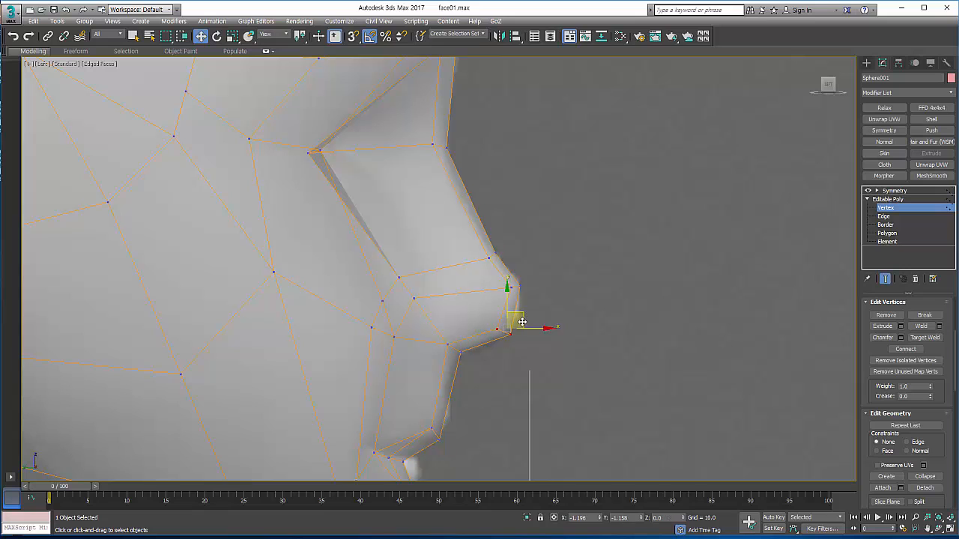
Step: Turn off the see-through display and show the face from the front in a maximized Perspective view
scroll(524, 273, "down", 3)
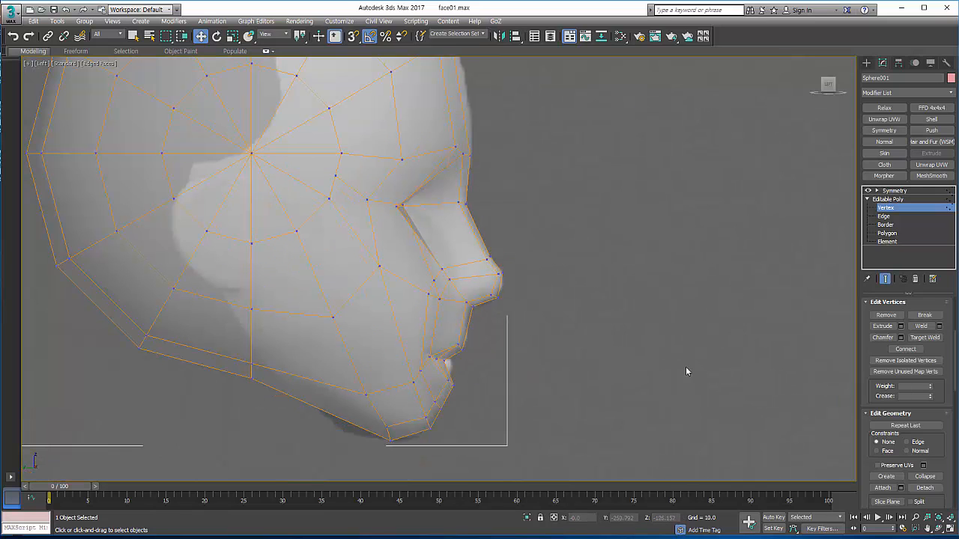
key("alt+w")
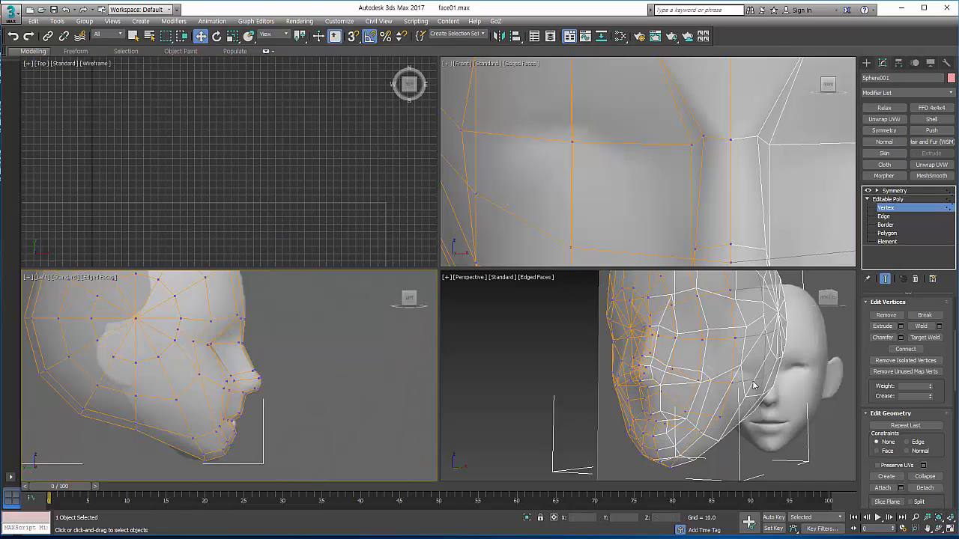
key("alt+x")
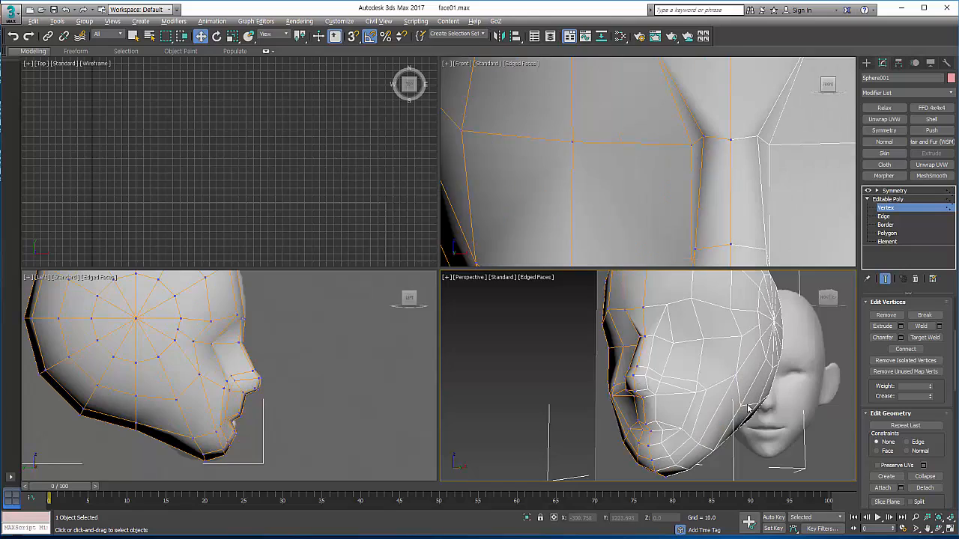
left_click(950, 529)
left_click(940, 528)
left_click_drag(467, 293, 495, 302)
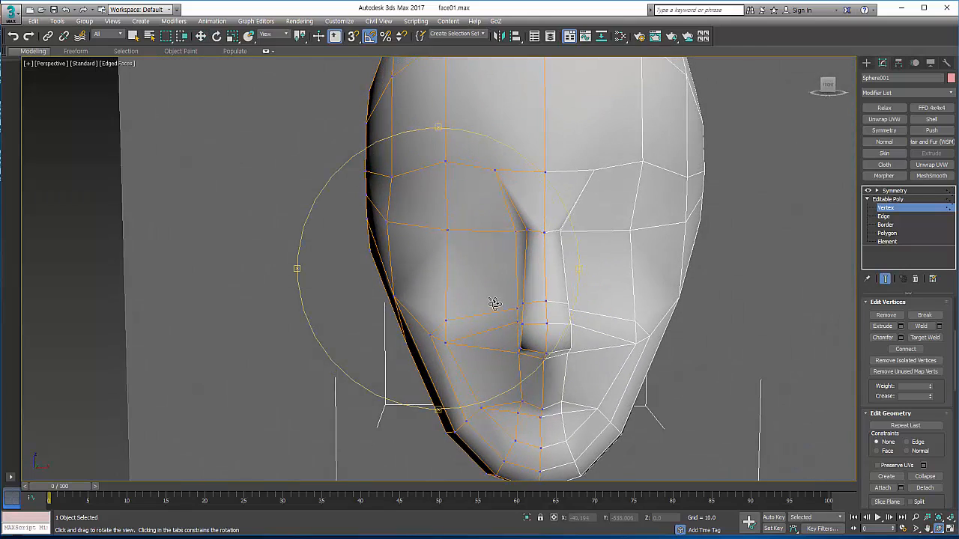
scroll(494, 302, "up", 5)
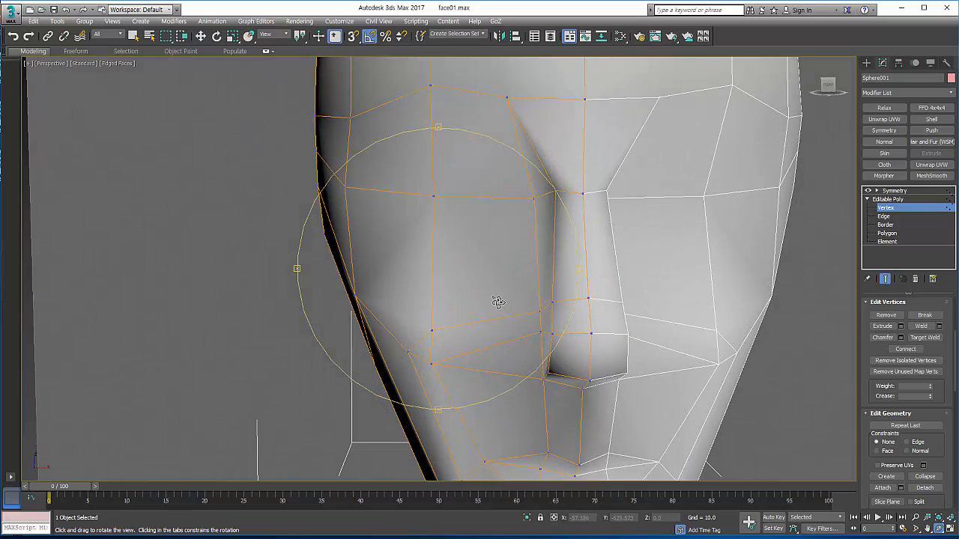
left_click_drag(494, 300, 517, 276)
Step: Move the side vertices of the lower nose bridge and the base of the nose tip inward to narrow them
key("w")
left_click(507, 276)
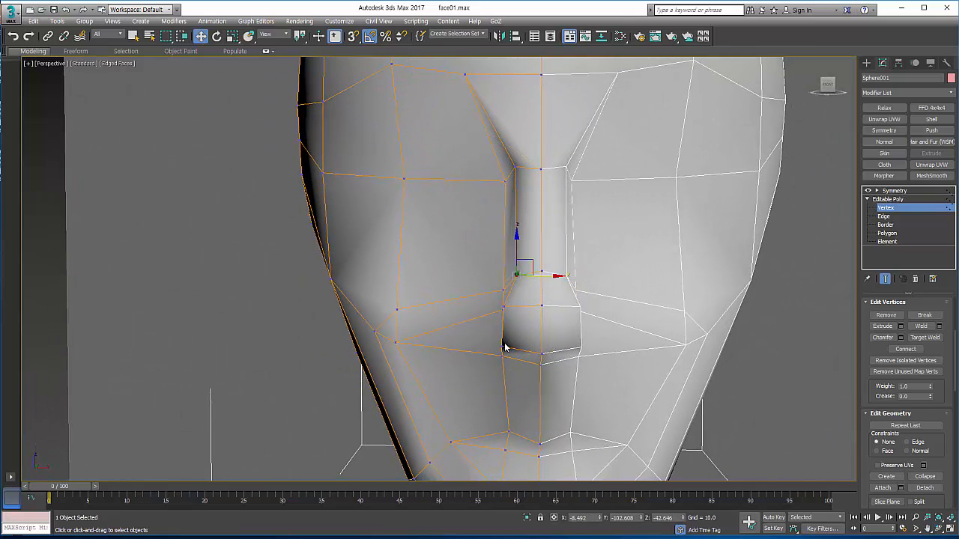
left_click(503, 346)
left_click_drag(532, 349, 548, 350)
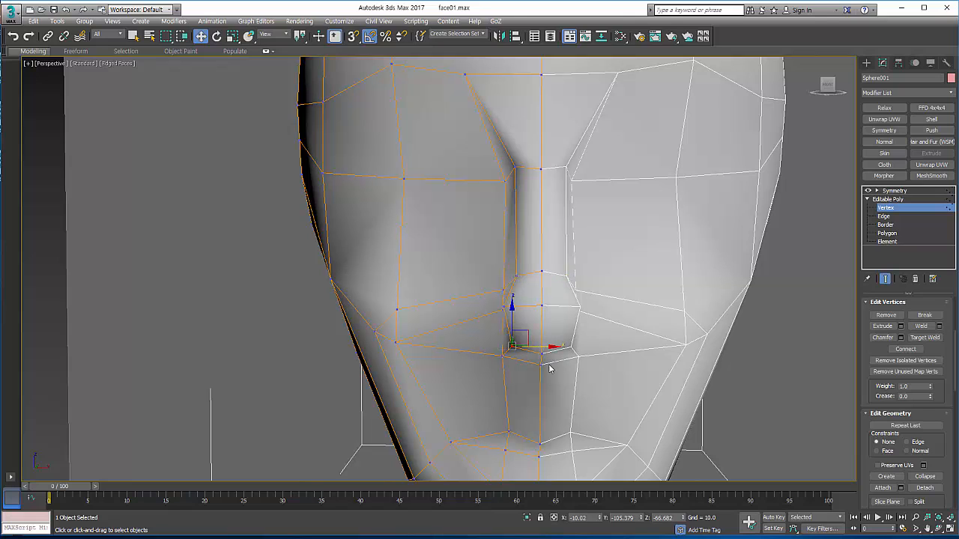
Step: Move the nostril wing vertex slightly outward, and from the side pull the vertex at the base of the nose tip back toward the face
left_click(501, 312)
left_click_drag(528, 311, 526, 310)
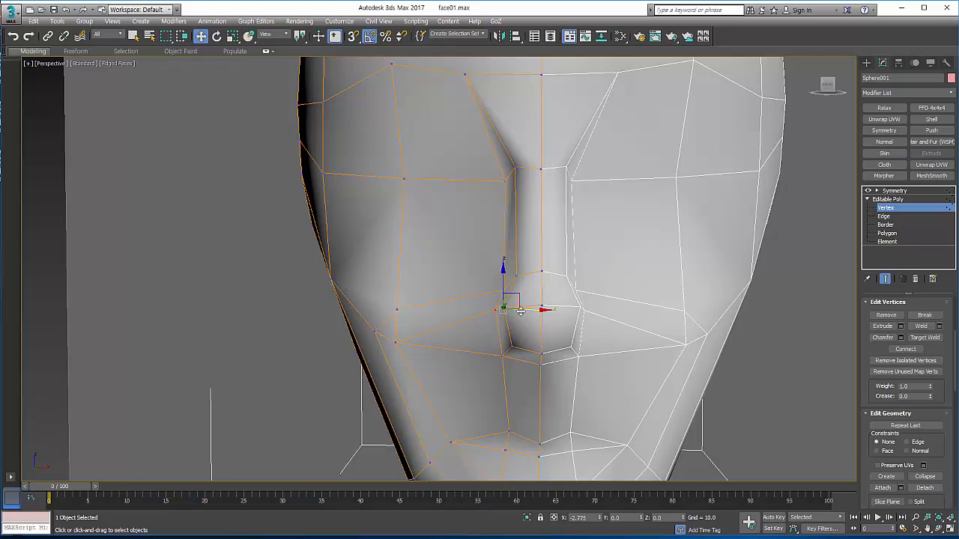
left_click(939, 528)
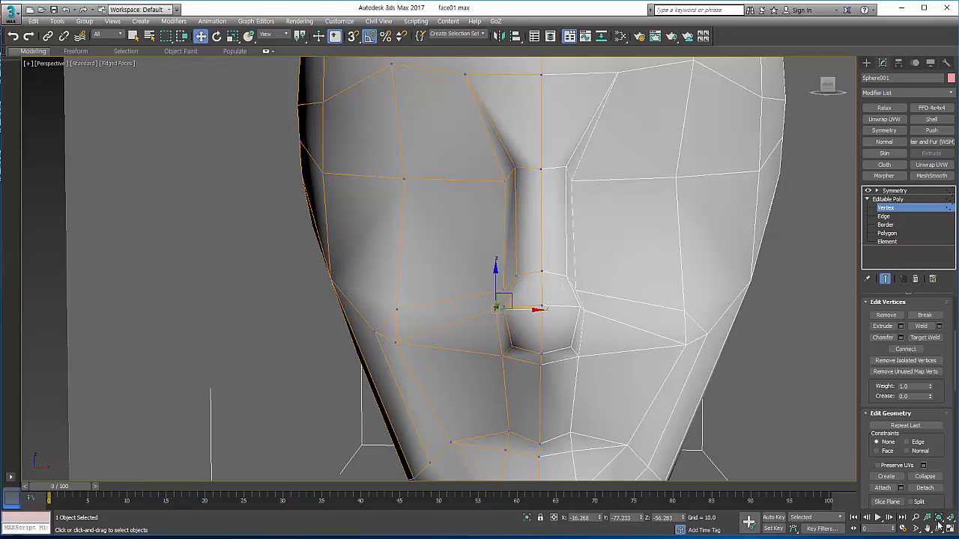
left_click_drag(521, 302, 541, 289)
scroll(536, 296, "up", 3)
key("w")
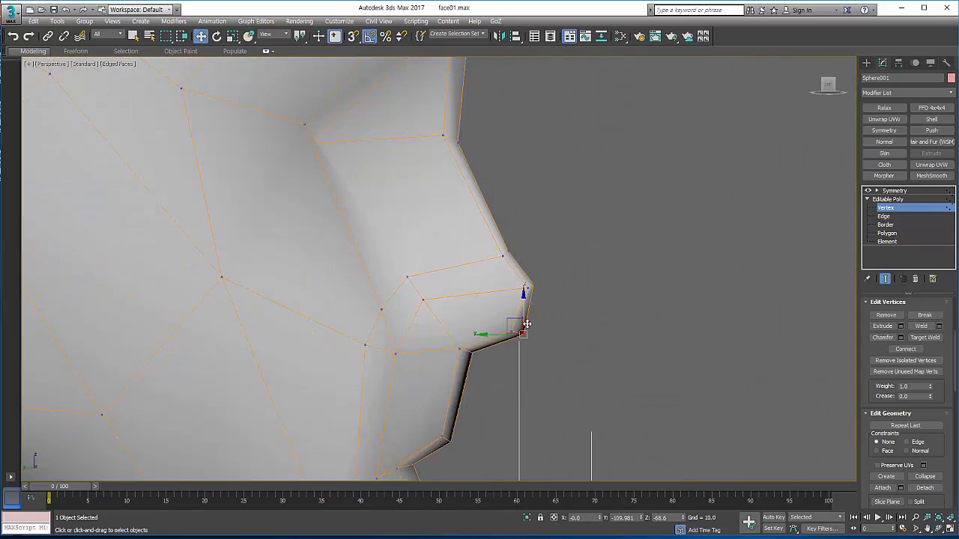
left_click_drag(515, 320, 507, 321)
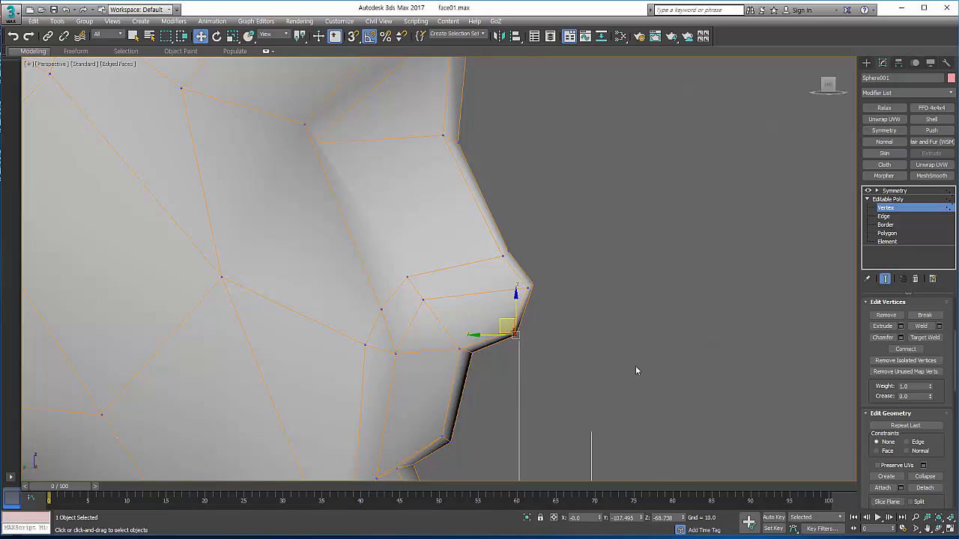
Step: Cut a continuous edge path from the outer end of the brow around the outer eye and under the eye to the side of the nose
left_click(927, 526)
left_click_drag(690, 416, 501, 304)
key("w")
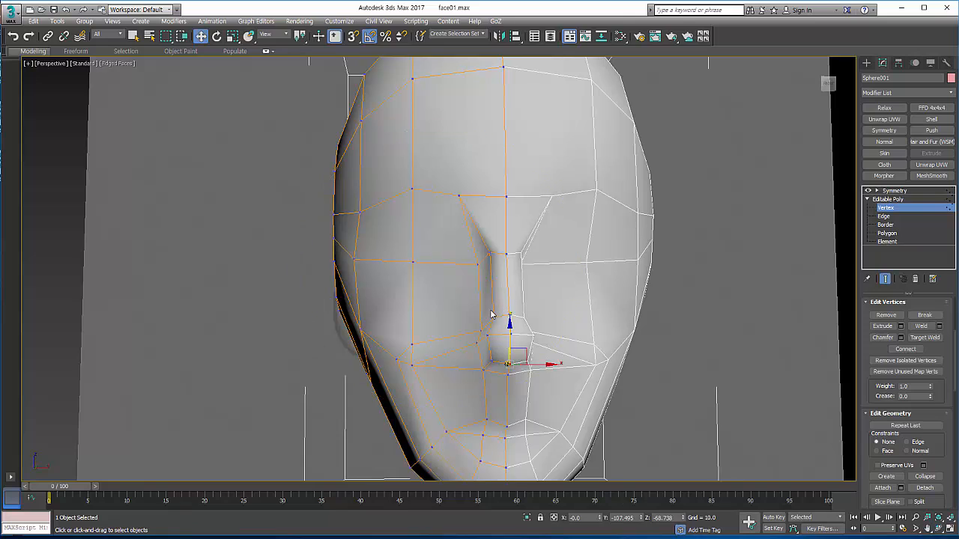
left_click(458, 195)
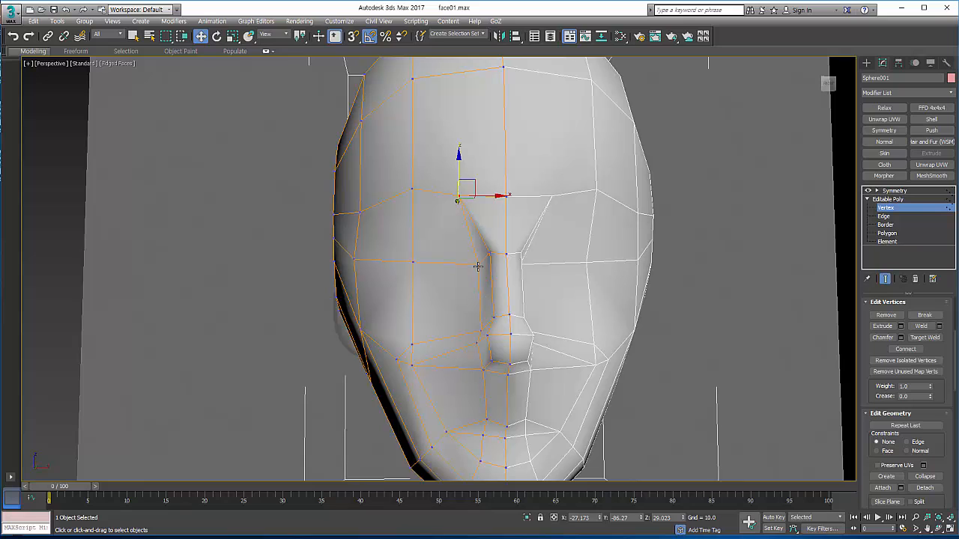
left_click(904, 200)
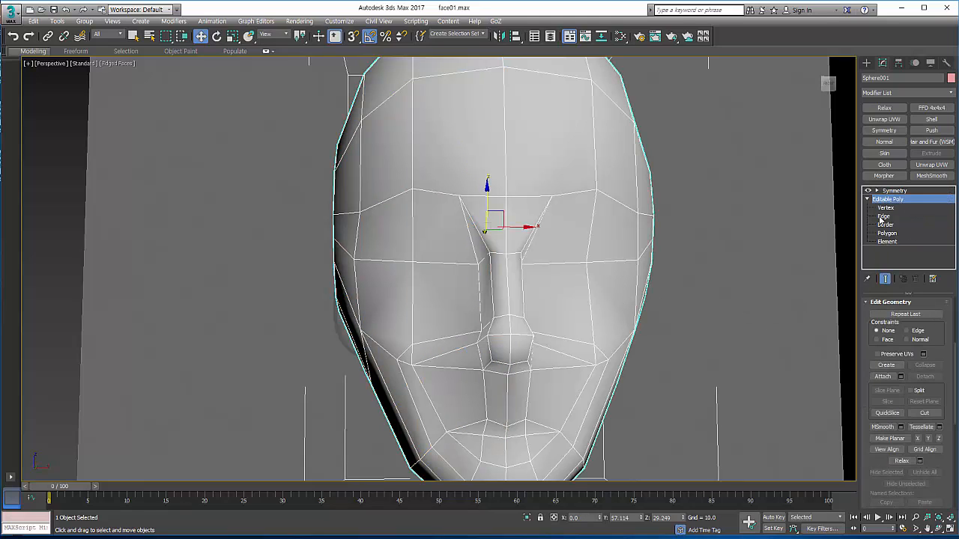
left_click(925, 413)
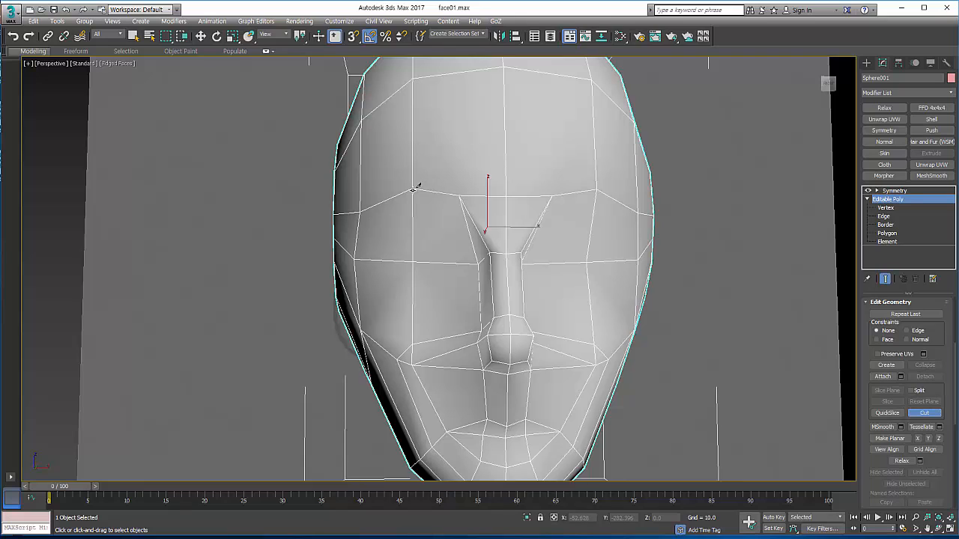
left_click(360, 212)
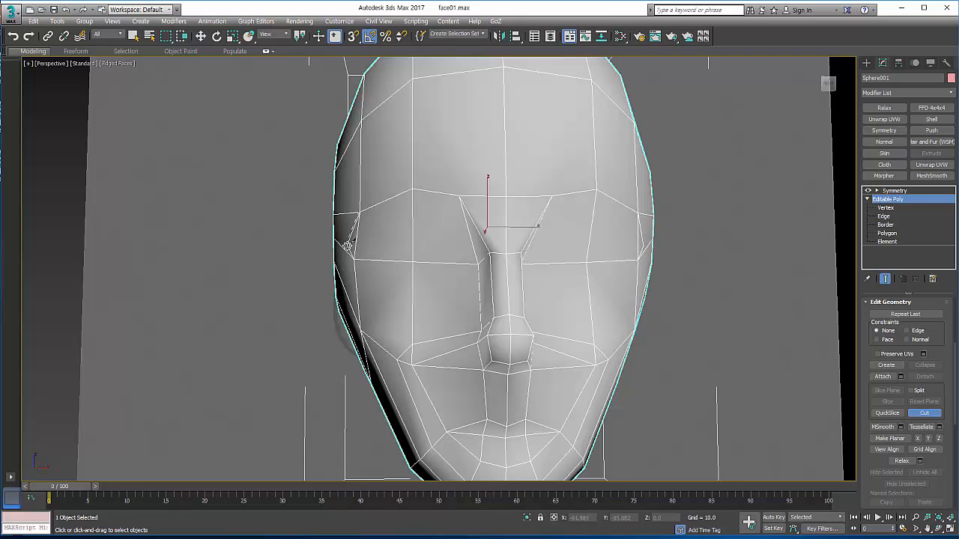
left_click(344, 260)
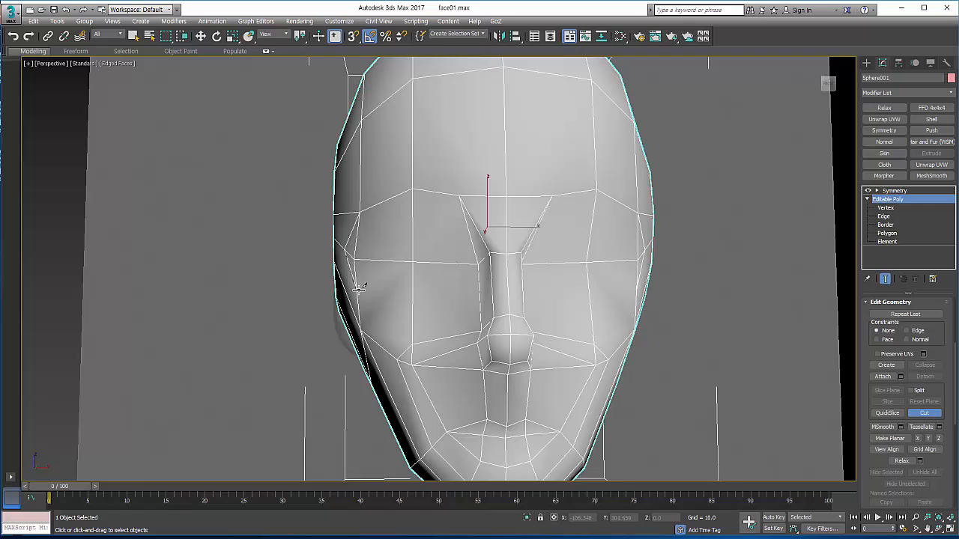
left_click(359, 290)
left_click(413, 305)
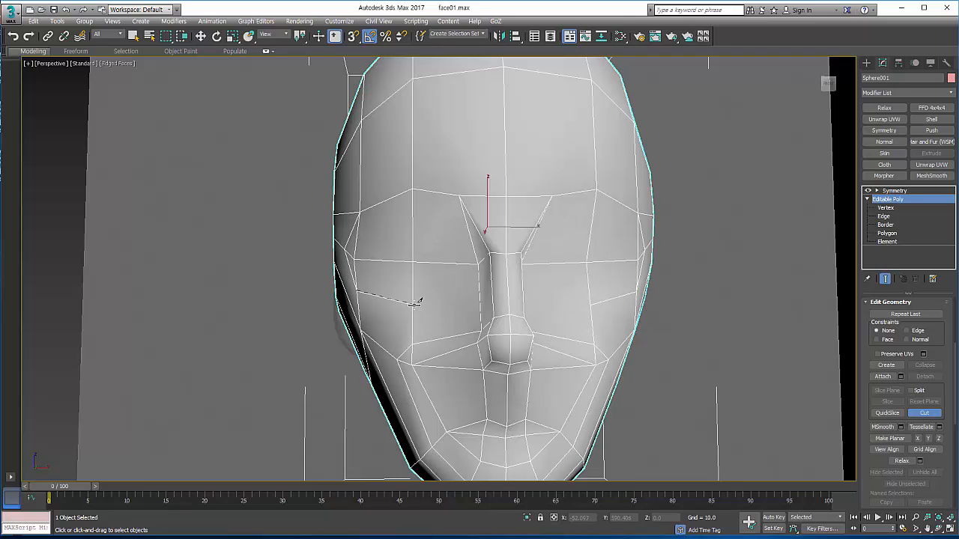
left_click(448, 297)
left_click(478, 291)
right_click(525, 304)
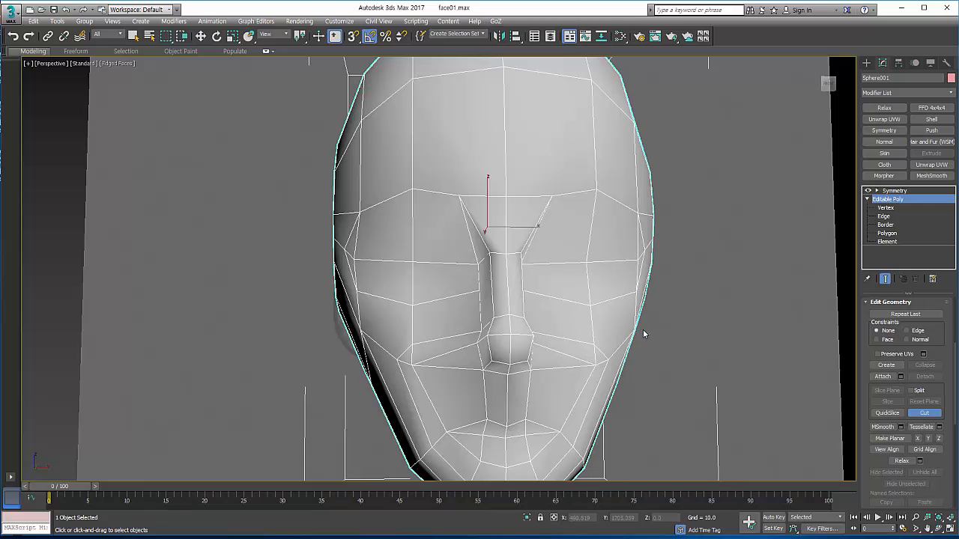
left_click(929, 415)
Step: In a maximized Front view, move the under-eye vertex beside the nose slightly outward and the inner brow vertex toward the centre line
key("w")
middle_click_drag(681, 301, 666, 286)
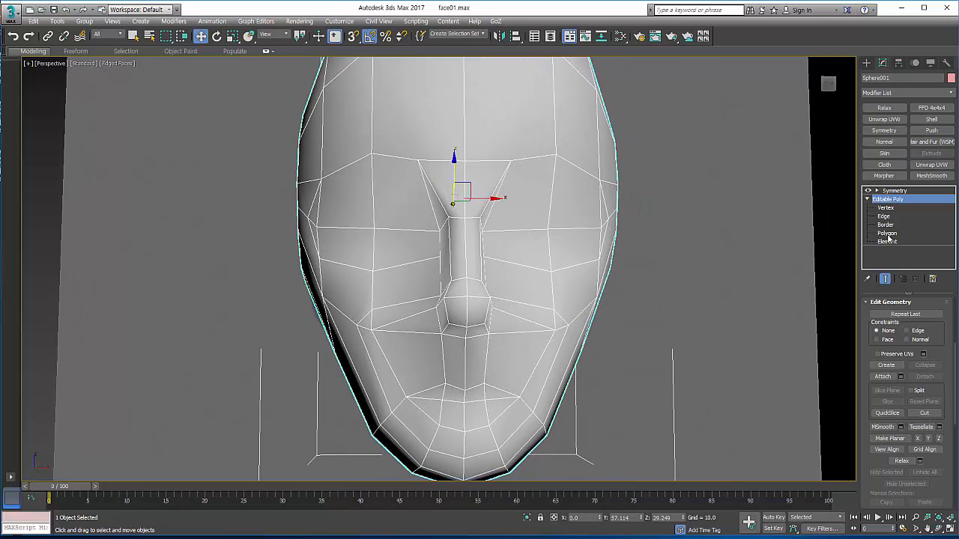
left_click(950, 522)
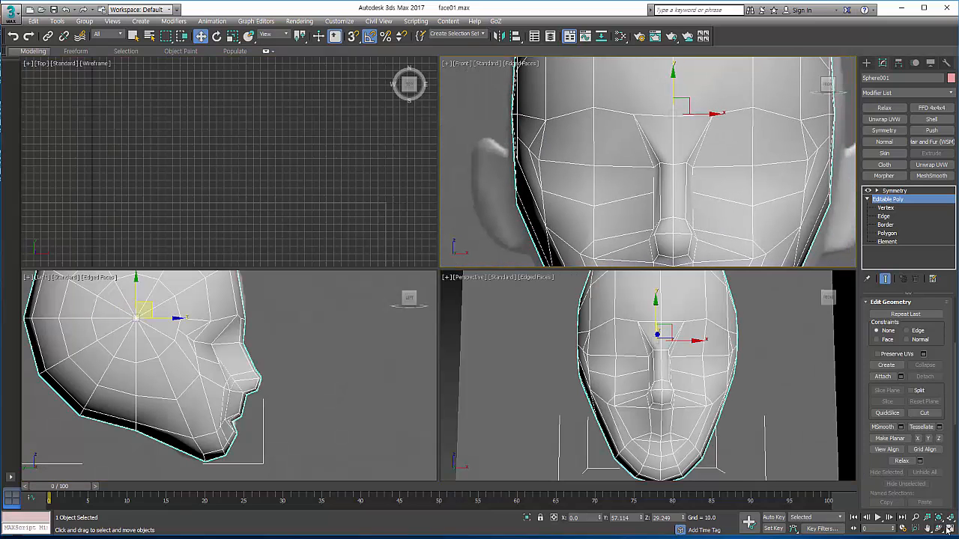
left_click(948, 528)
scroll(631, 283, "down", 3)
scroll(659, 269, "up", 3)
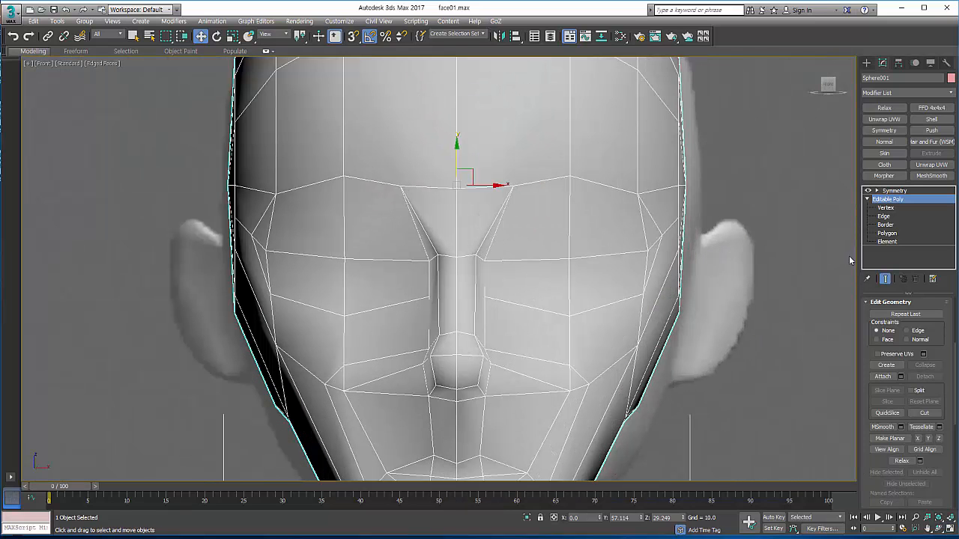
left_click(886, 210)
middle_click_drag(488, 224, 518, 190)
left_click(460, 260)
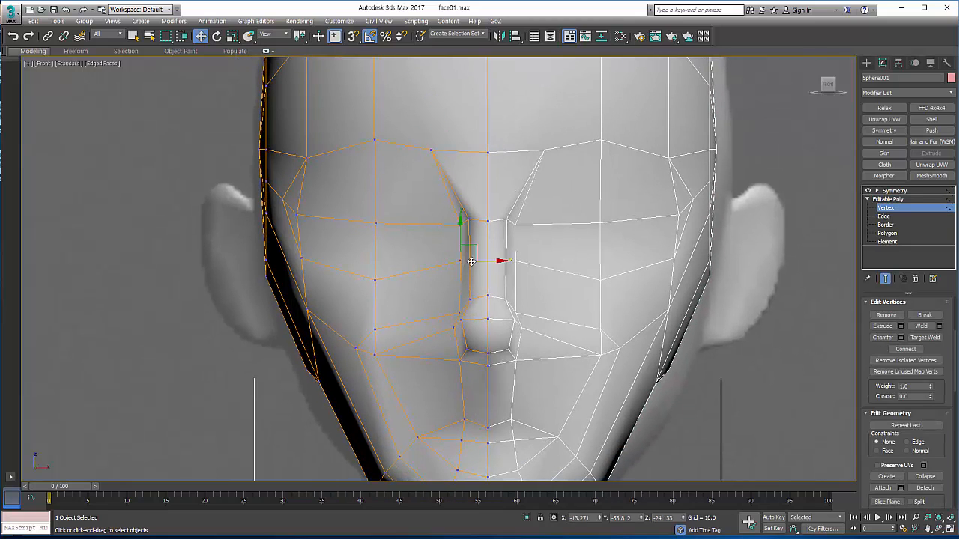
left_click_drag(468, 244, 461, 247)
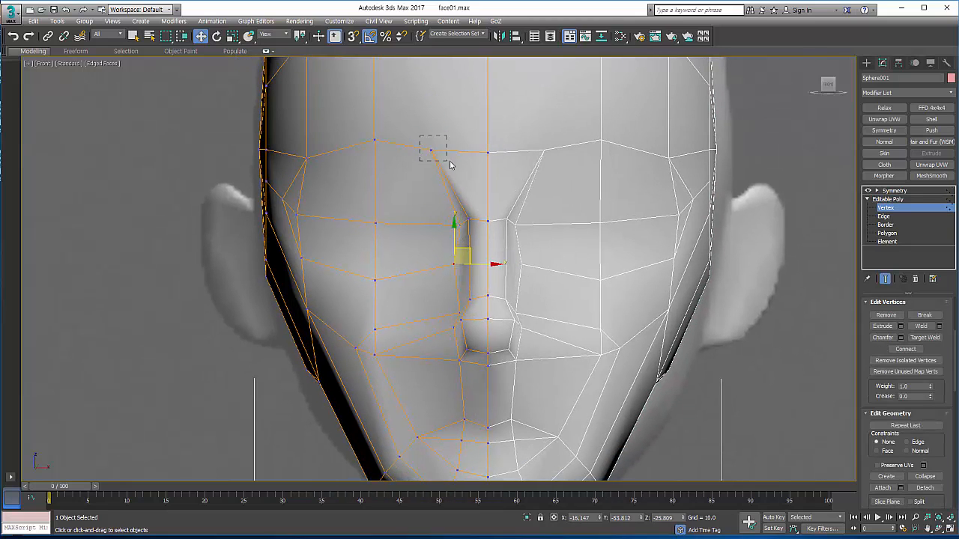
left_click_drag(450, 164, 463, 151)
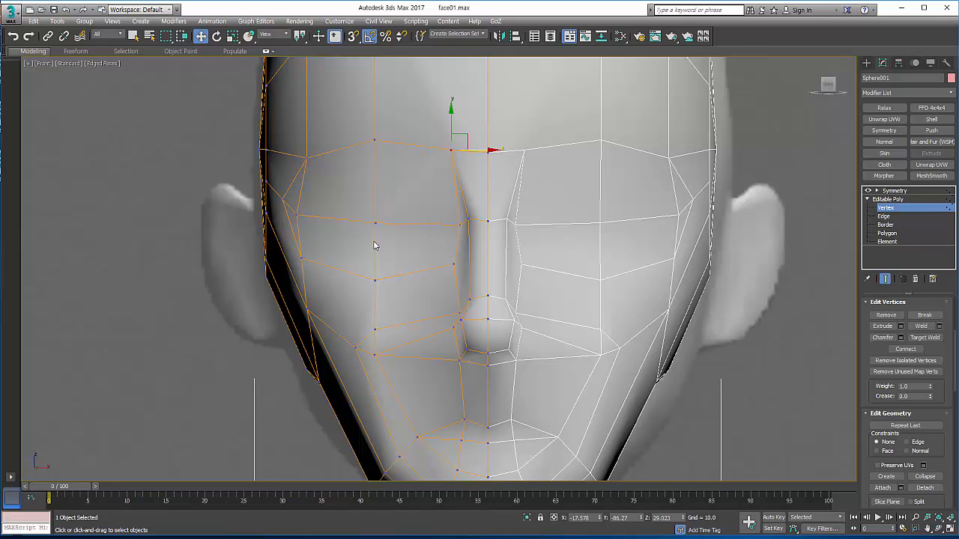
Step: Select all the polygons enclosed by the edge loop around the eye and delete them to open the eye socket
left_click(887, 234)
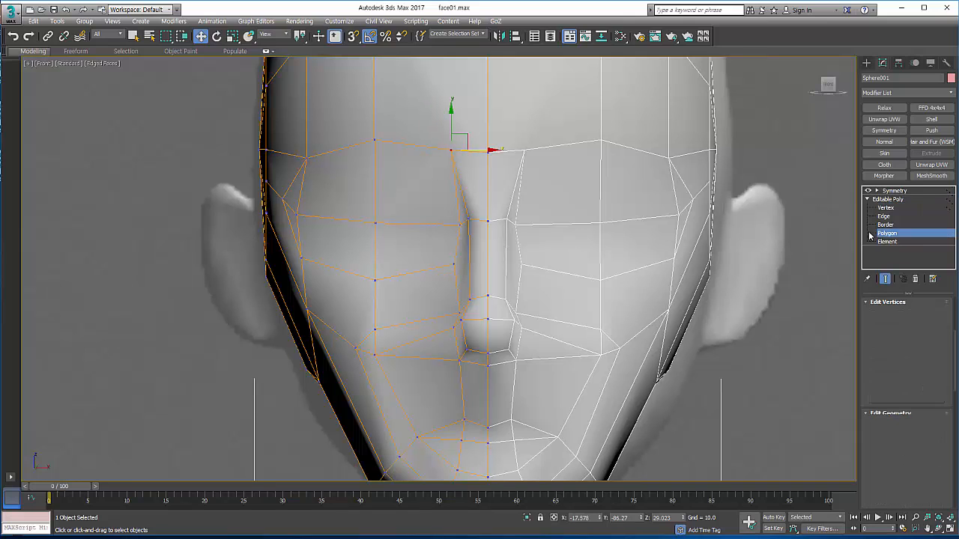
left_click(324, 197)
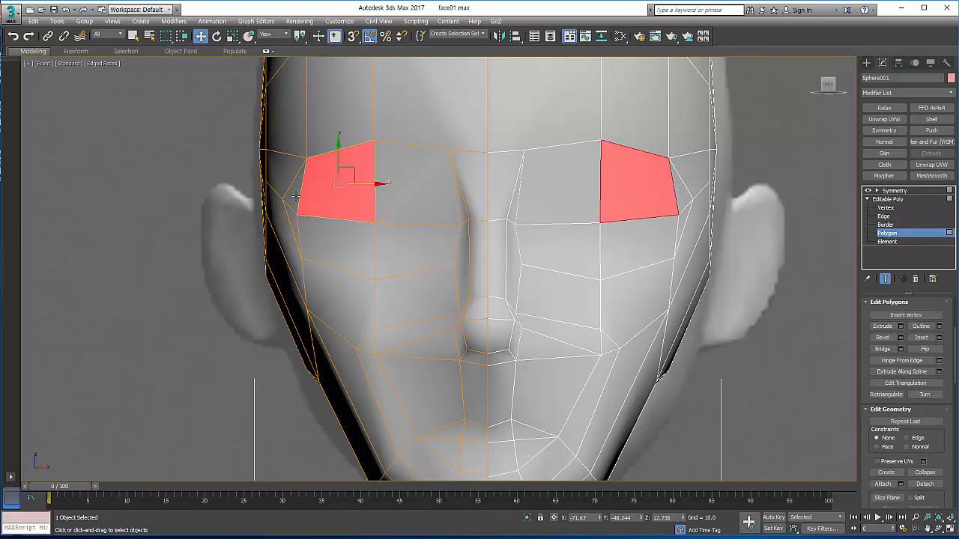
left_click(294, 197, "ctrl")
left_click(294, 222, "ctrl")
left_click(318, 233, "ctrl")
left_click(381, 235, "ctrl")
left_click(400, 201, "ctrl")
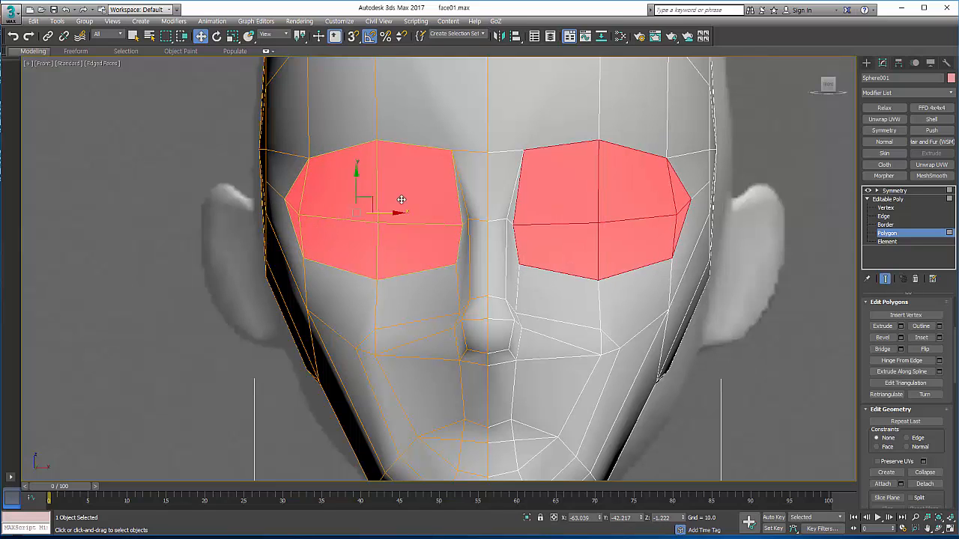
key("Delete")
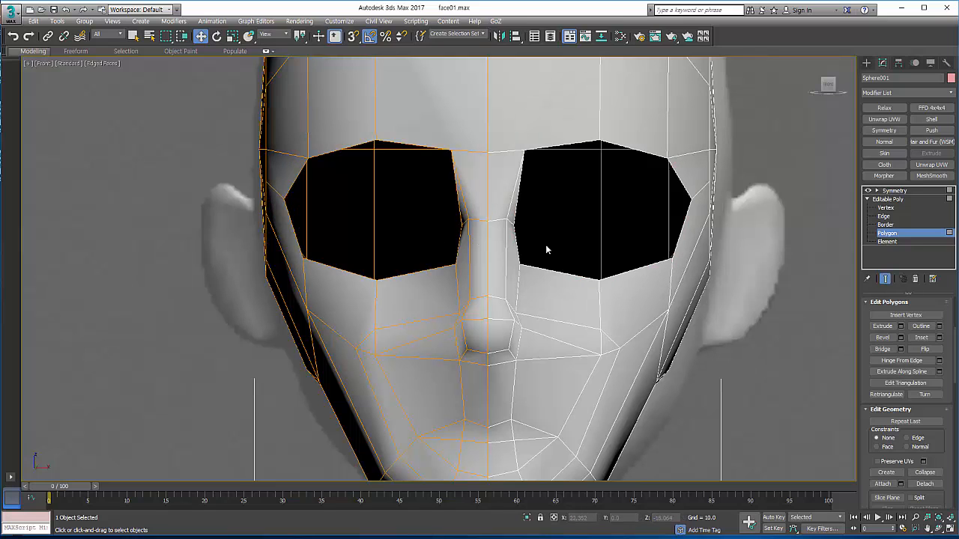
Step: Extend the eye opening's border inward by scaling a copy of it down, forming a ring of new polygons around the eye
left_click(886, 225)
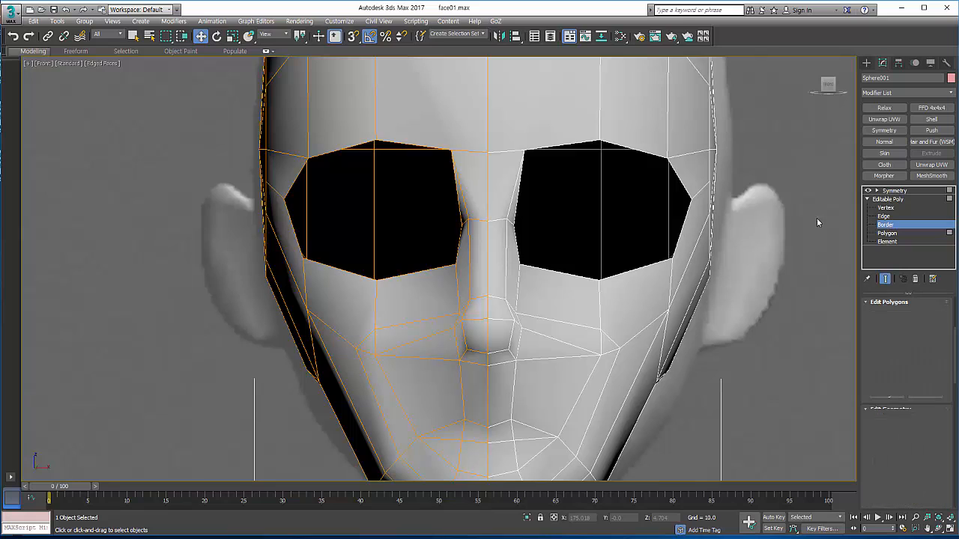
left_click(438, 146)
right_click(431, 146)
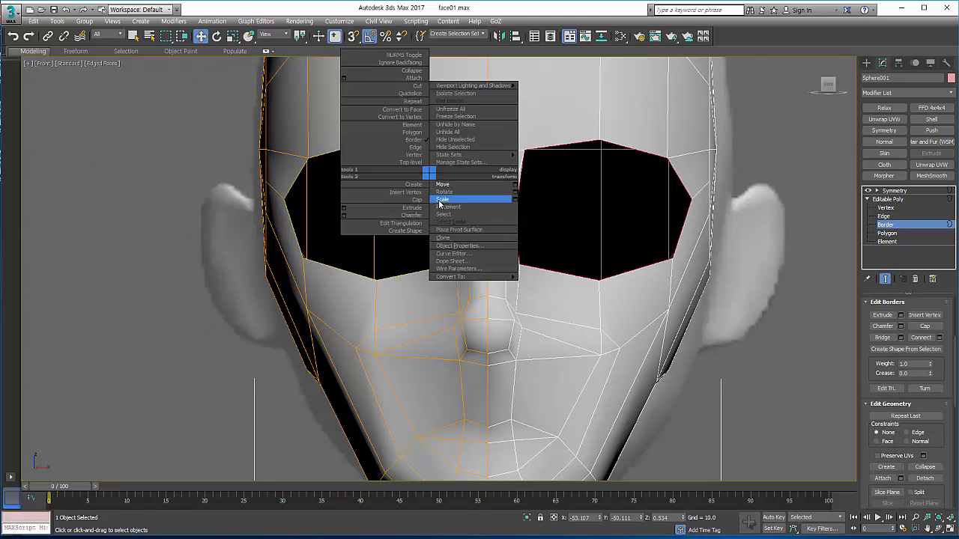
left_click(473, 201)
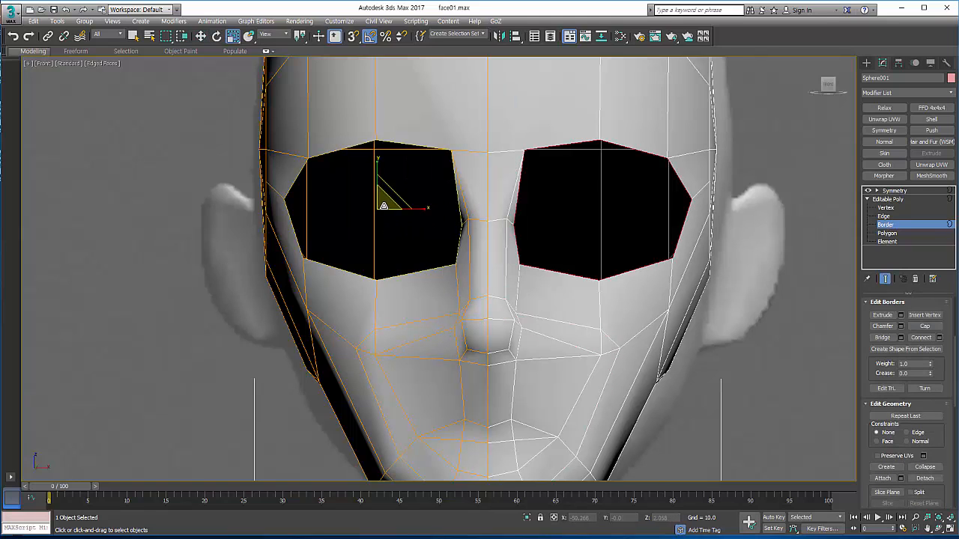
left_click_drag(384, 205, 395, 228, "shift")
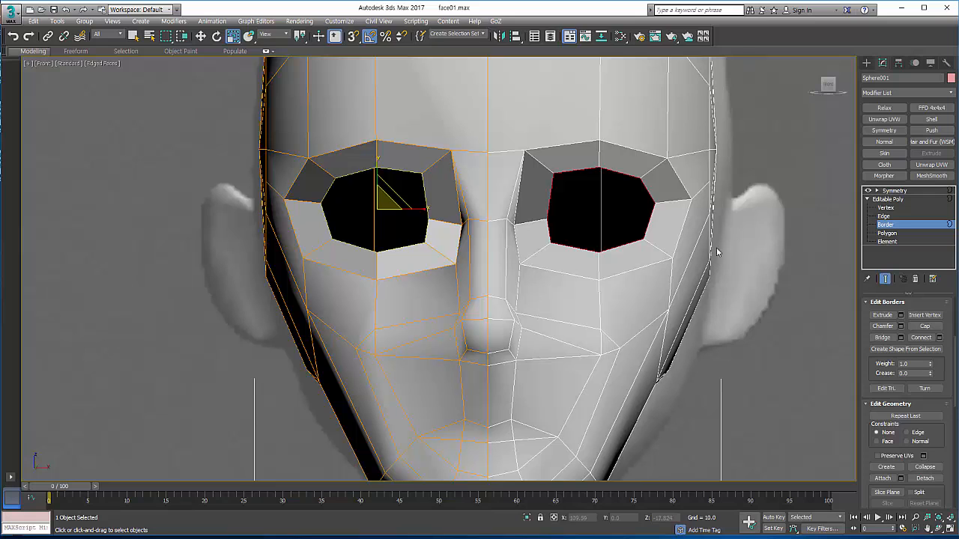
Step: Turn on the see-through display and lower the upper vertices of the eye opening onto the reference's upper eyelid line
left_click(884, 207)
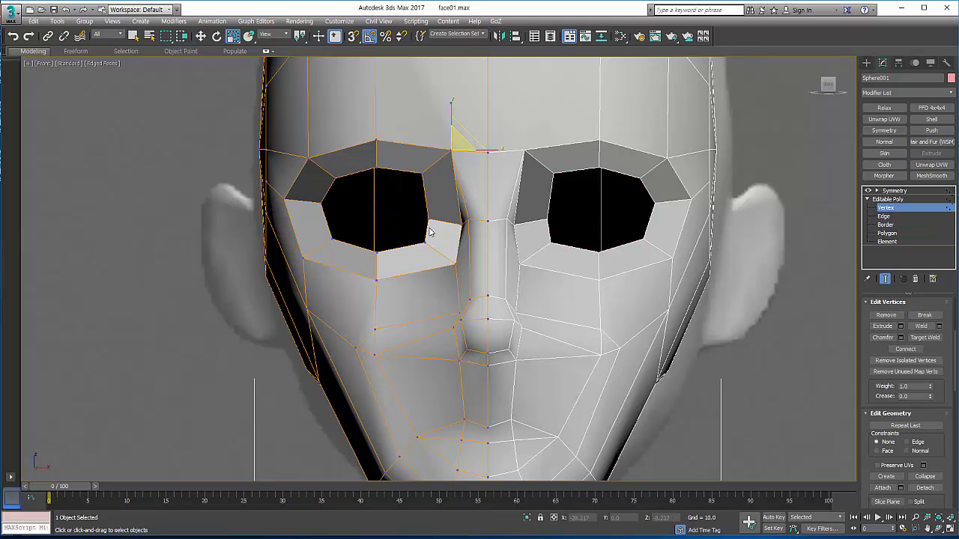
key("alt+x")
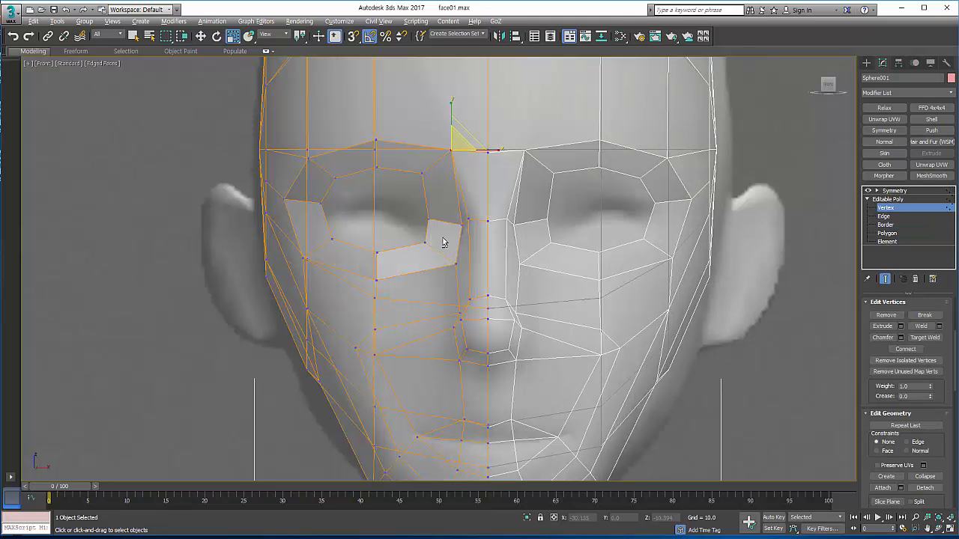
left_click(374, 168)
key("w")
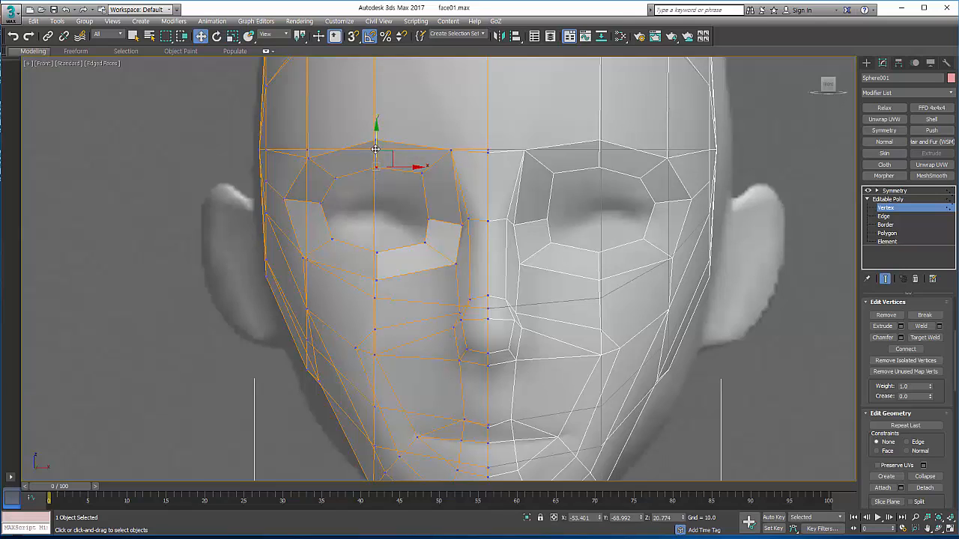
left_click_drag(375, 149, 393, 184)
left_click(337, 180)
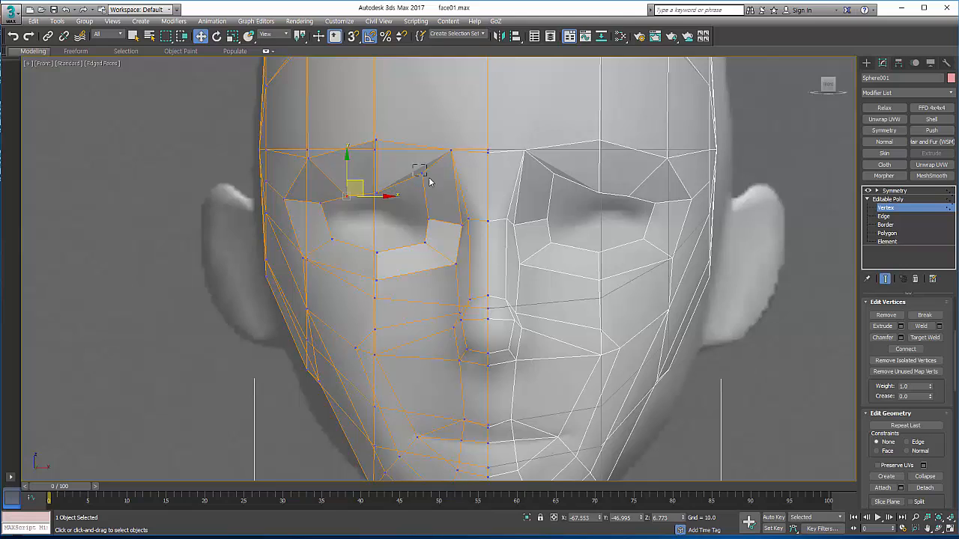
left_click(420, 172)
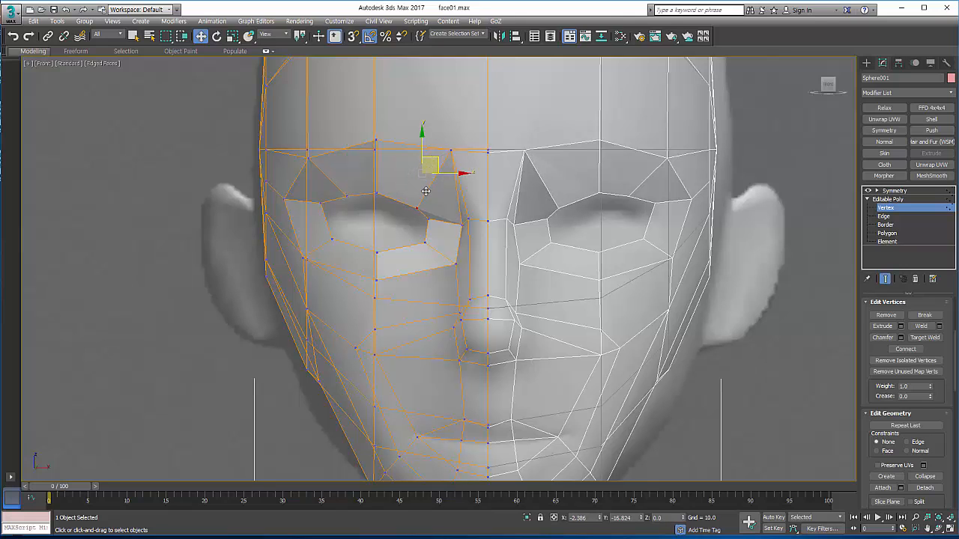
Step: Fit the inner corner, lower lid and outer corner vertices of the eye opening to the eye shape in the reference
left_click(428, 217)
left_click_drag(453, 216, 459, 219)
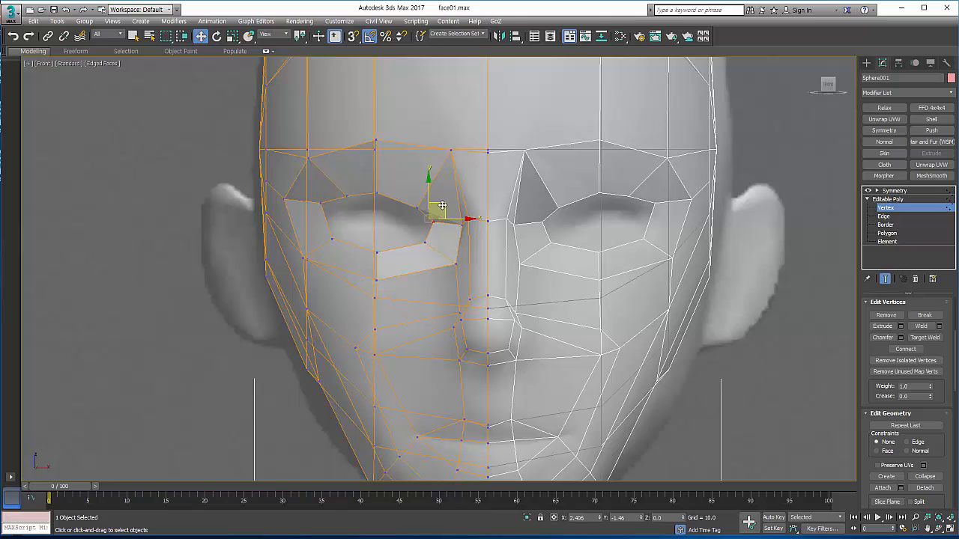
left_click(373, 249)
left_click(333, 238)
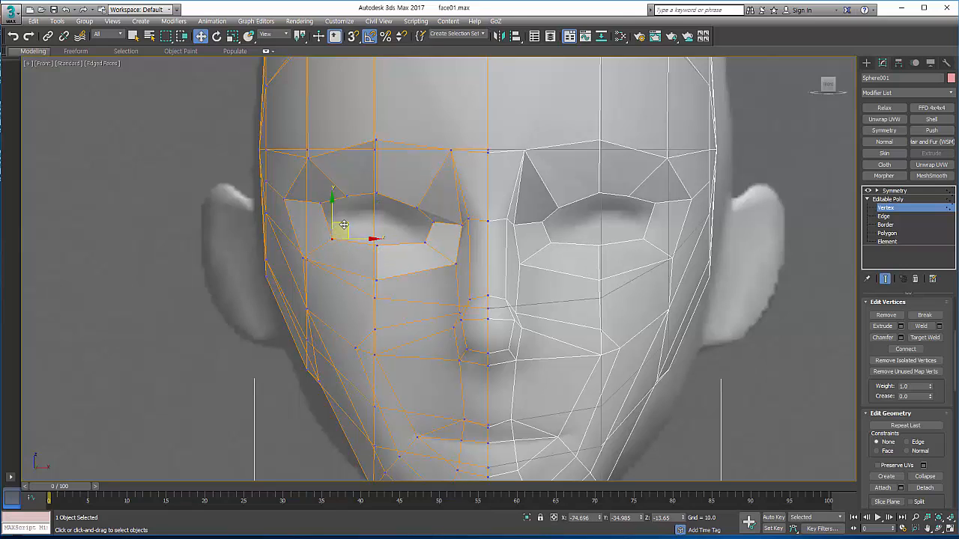
left_click(322, 200)
left_click_drag(332, 194, 351, 223)
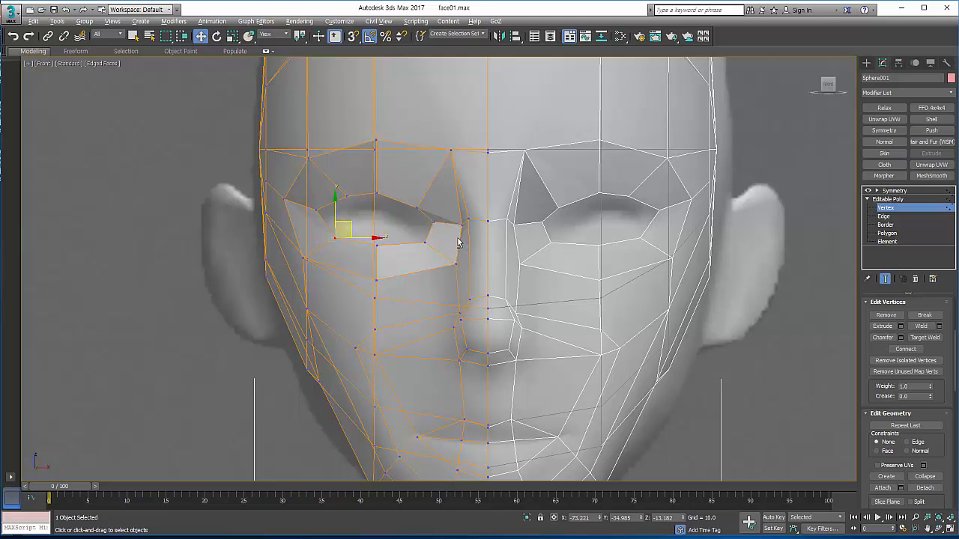
Step: Turn off the see-through display and shift the inner vertices of the eye opening toward the nose
key("alt+x")
left_click(418, 212)
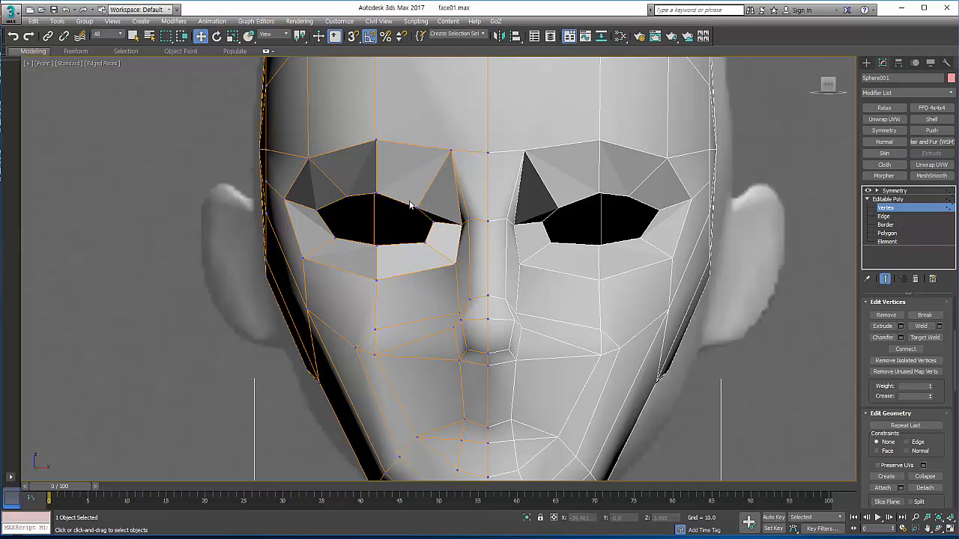
left_click(417, 208)
left_click_drag(433, 209, 454, 215)
left_click(464, 244)
Step: Lower the vertex beside the nose bridge slightly to line it up with the eye's inner corner
left_click(466, 217)
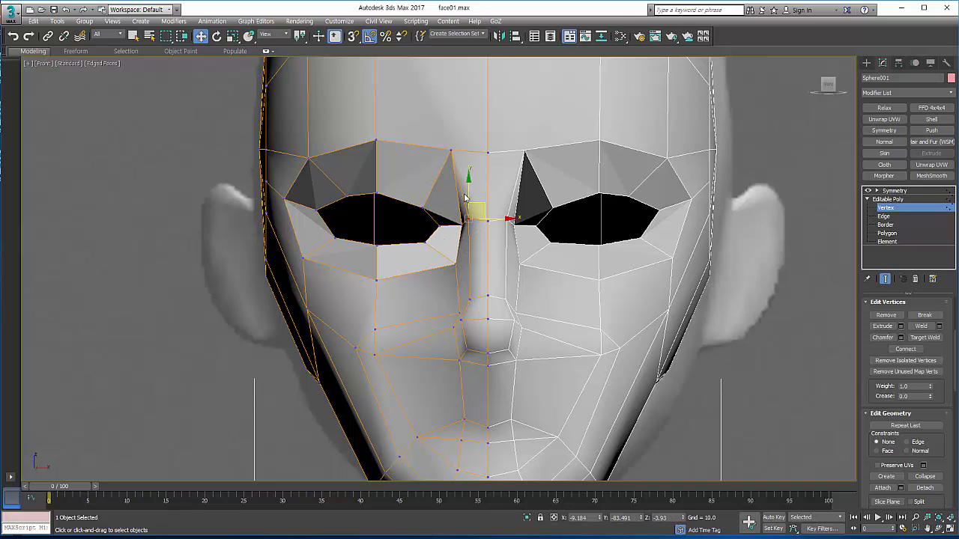
left_click(464, 217)
left_click(467, 218)
left_click_drag(469, 198, 469, 203)
scroll(402, 209, "down", 2)
scroll(411, 213, "up", 2)
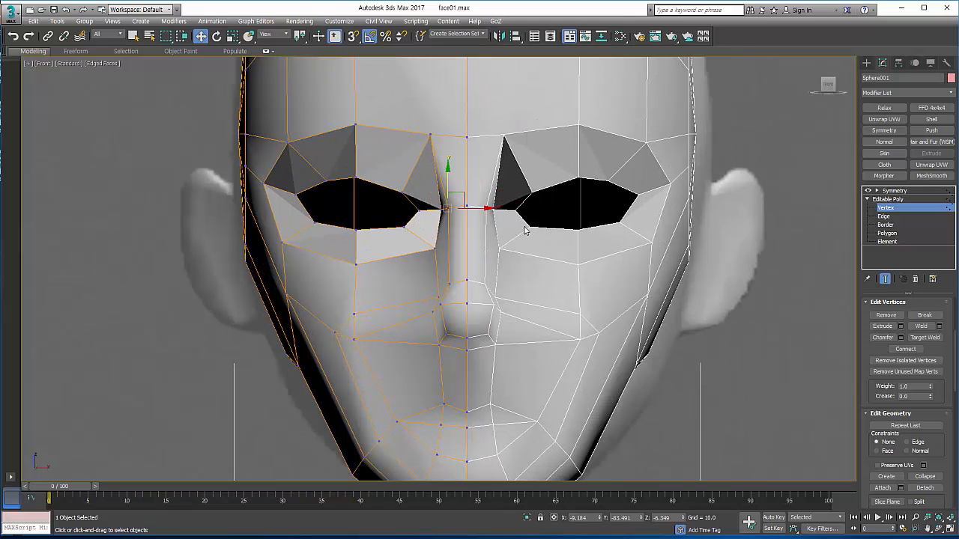
Step: Select the eye opening's border and cap it with a single polygon
left_click(884, 225)
left_click(555, 223)
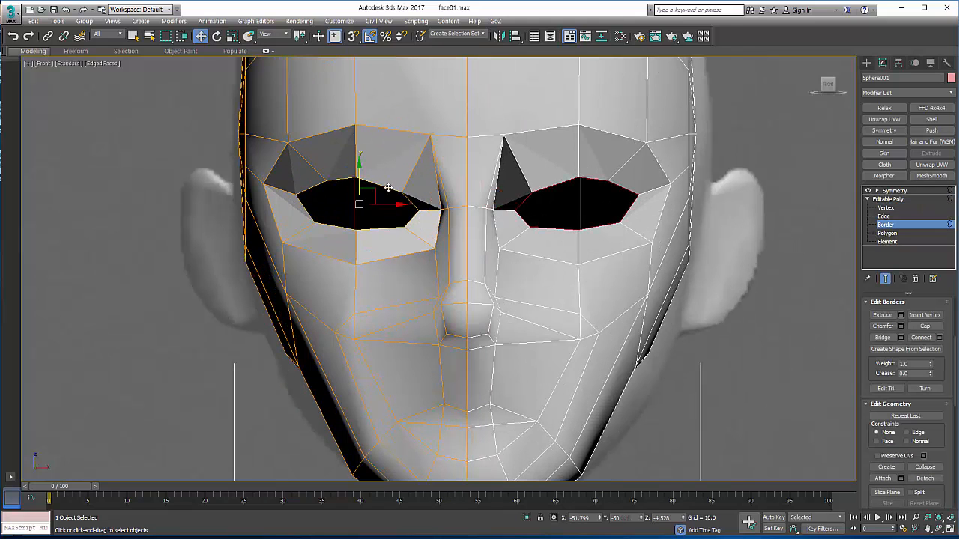
scroll(388, 214, "up", 3)
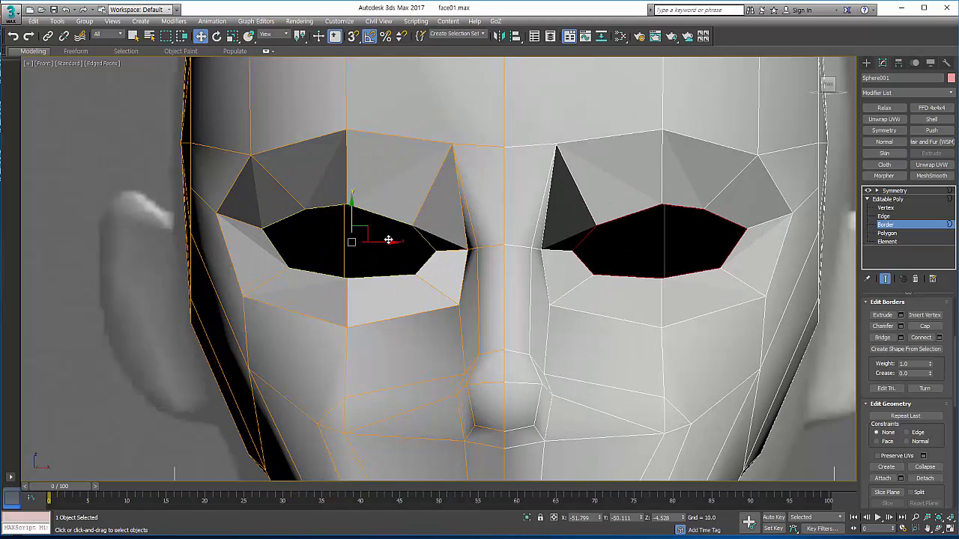
right_click(390, 239)
left_click(402, 268)
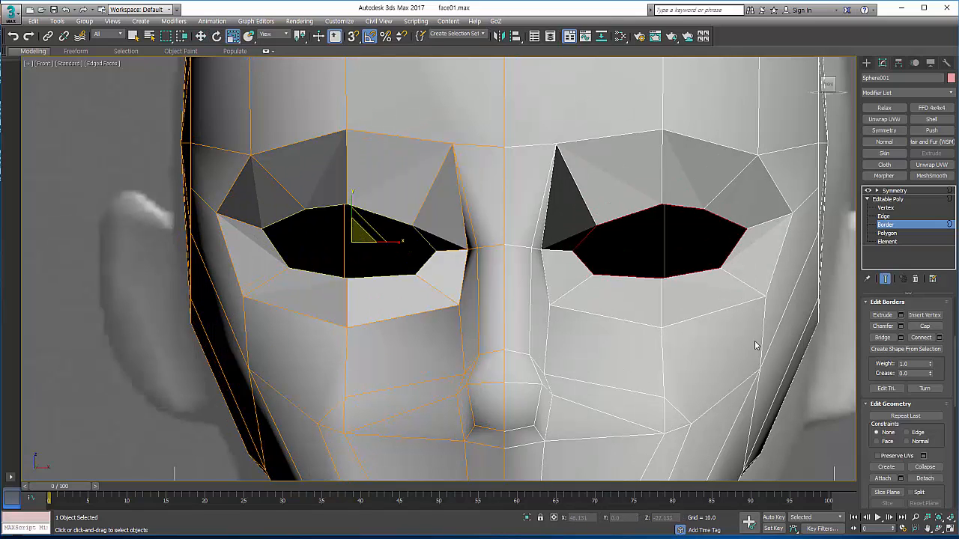
left_click(923, 327)
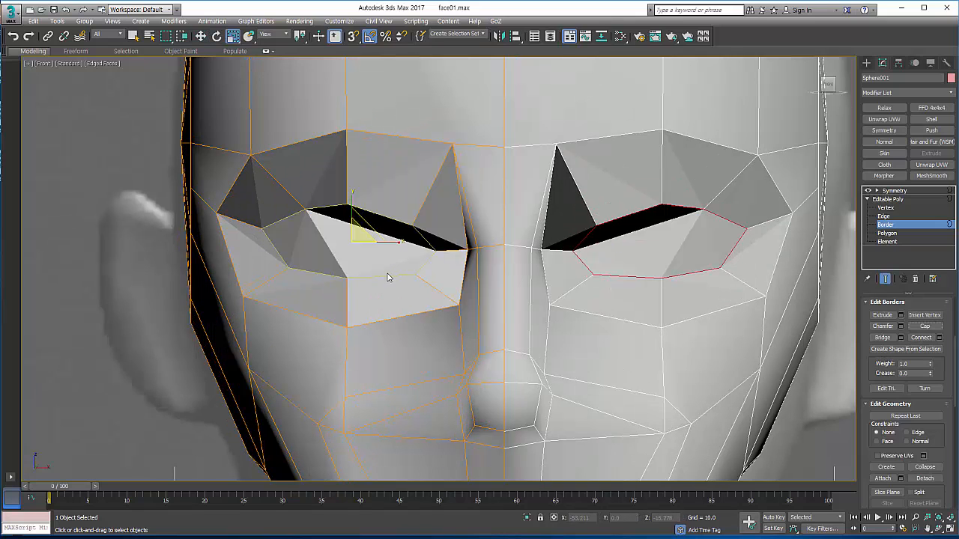
Step: Select the eye's cap polygon and flatten it with Make Planar along X
key("z")
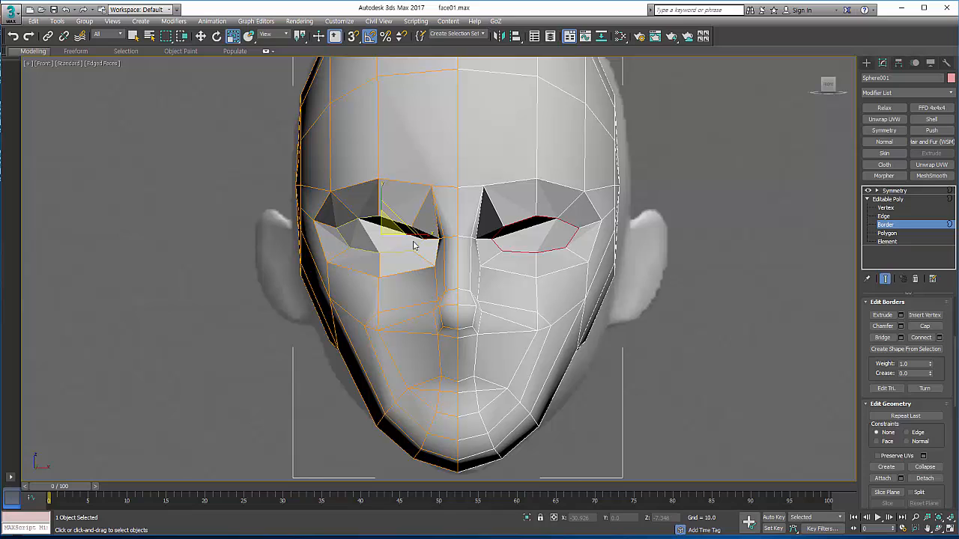
left_click(890, 235)
left_click(389, 235)
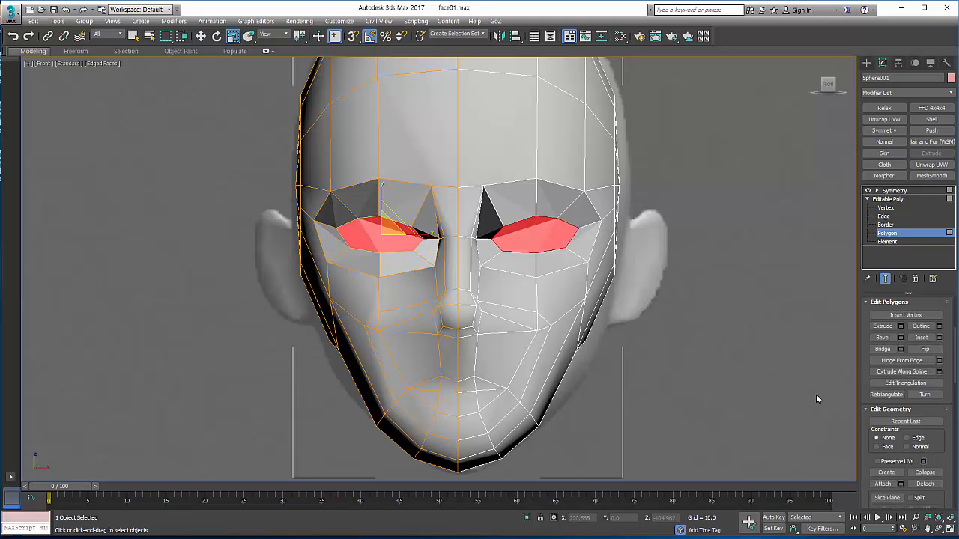
scroll(865, 395, "down", 5)
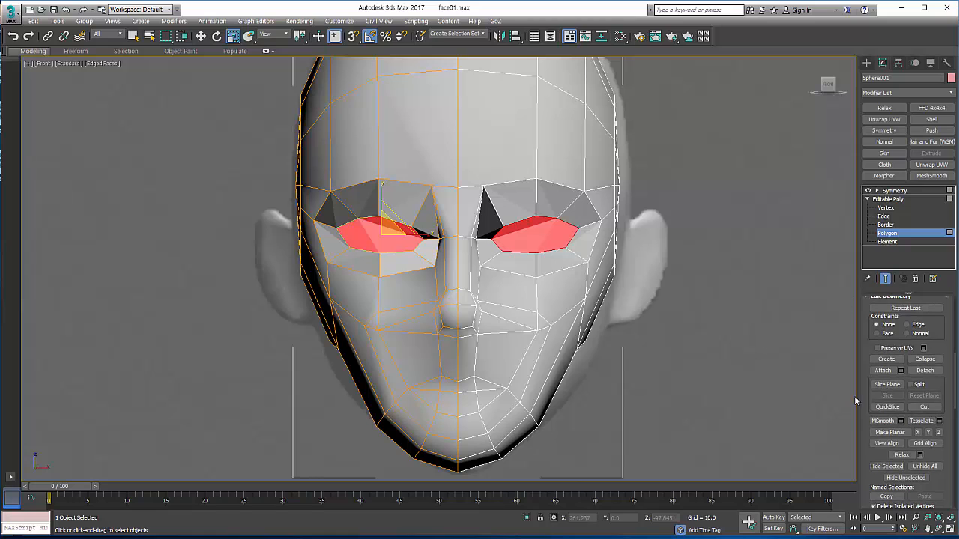
left_click(917, 434)
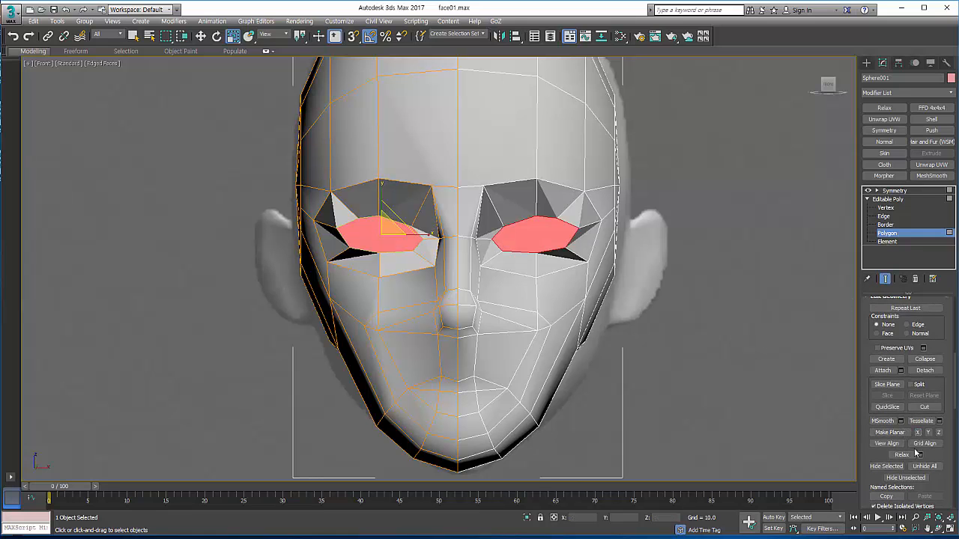
Step: Check the flattened eye in the perspective view from the side and remove the cap polygon to reopen the socket
left_click(949, 528)
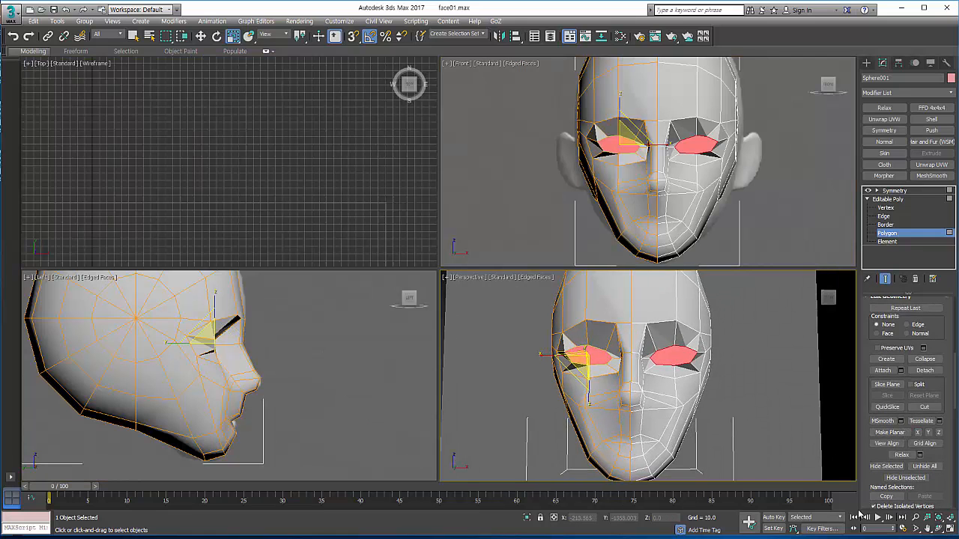
left_click(949, 528)
left_click(939, 528)
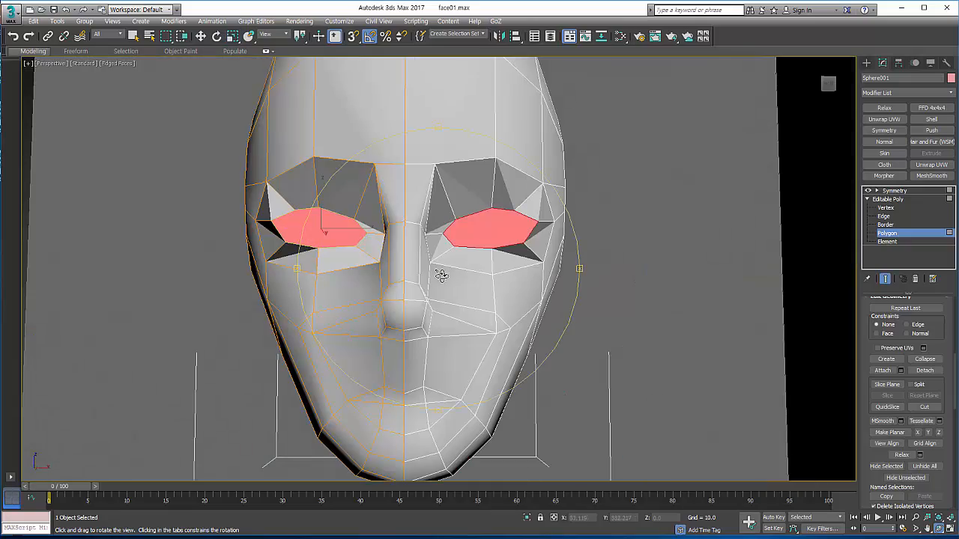
left_click_drag(442, 276, 471, 291)
key("r")
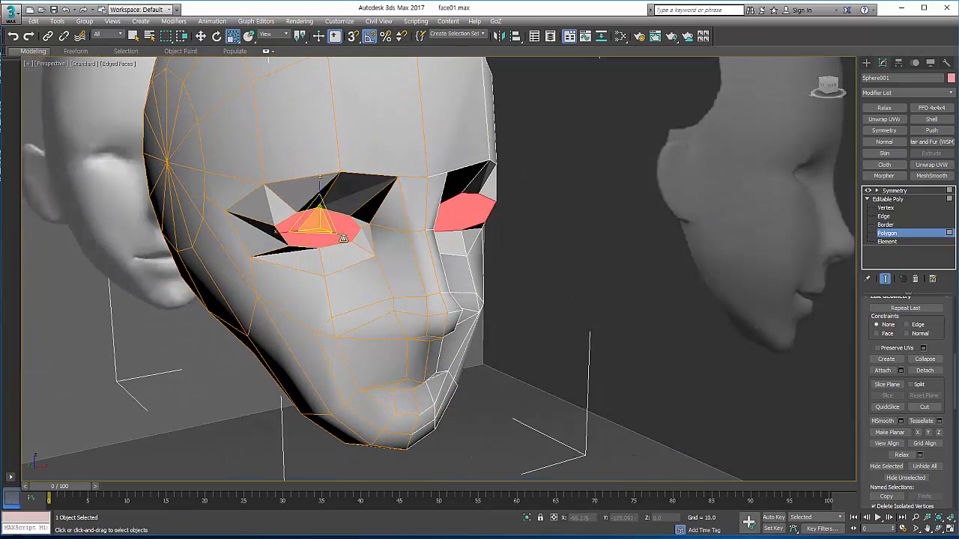
left_click(940, 528)
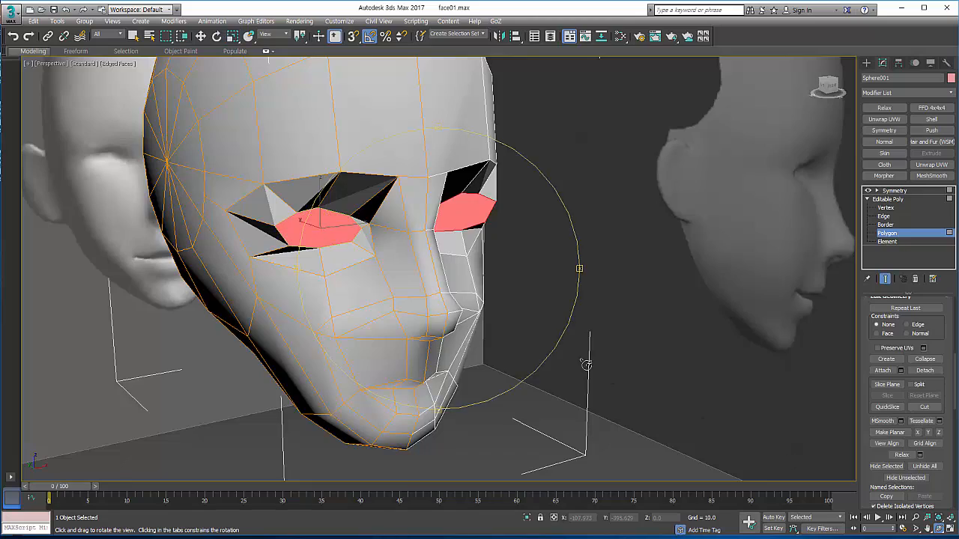
left_click_drag(484, 315, 457, 290)
key("Delete")
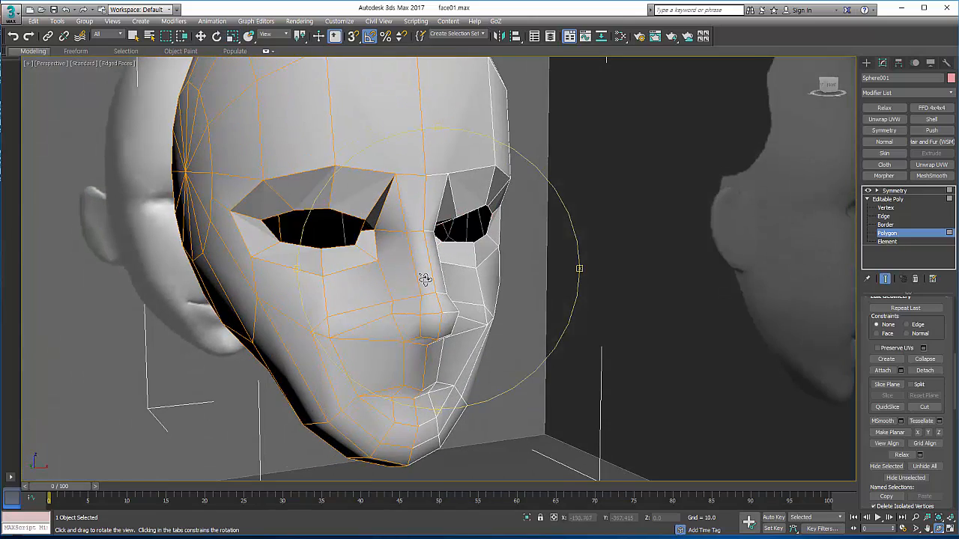
Step: Extend a smaller copy of the eye opening's border back into the head, forming an inner ring of polygons
middle_click_drag(401, 262, 441, 278)
scroll(441, 278, "up", 3)
mouse_move(430, 289)
left_mouse_down()
mouse_move(396, 280)
mouse_move(421, 289)
left_mouse_up()
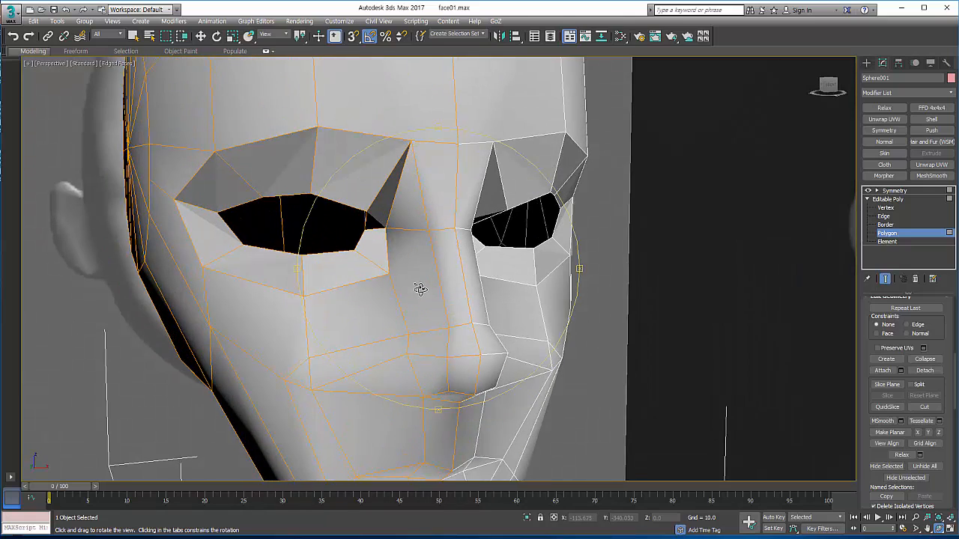
middle_click_drag(421, 289, 427, 285, "alt")
left_click(360, 200)
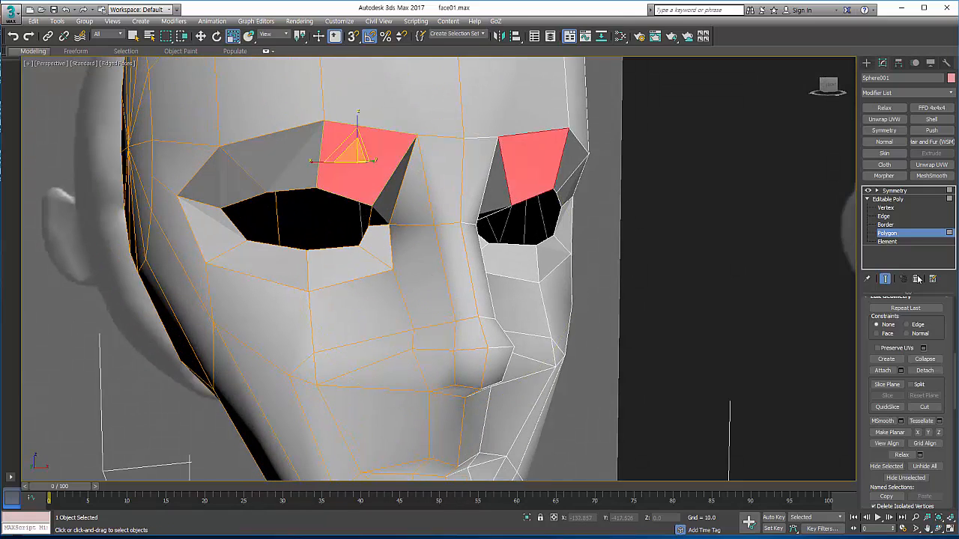
left_click(885, 225)
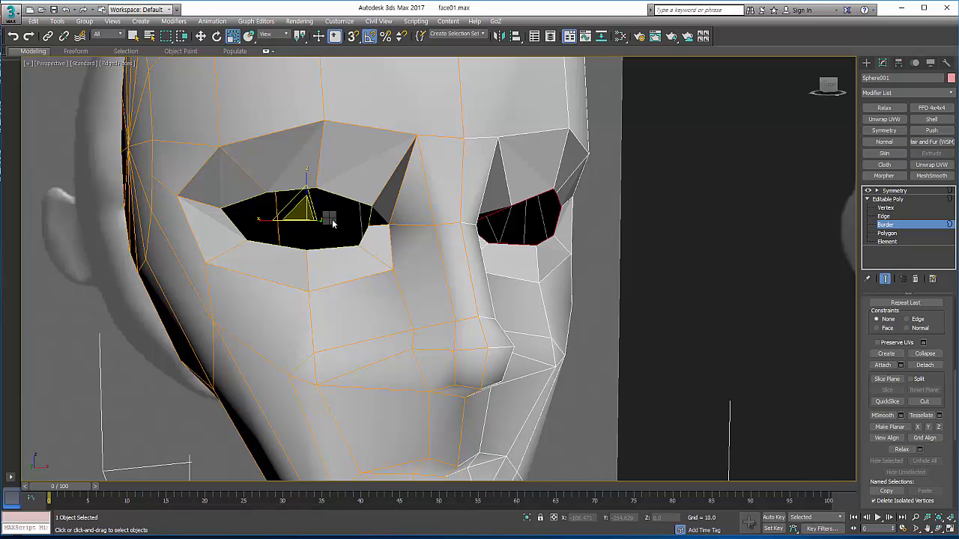
right_click(330, 218)
left_click(342, 244)
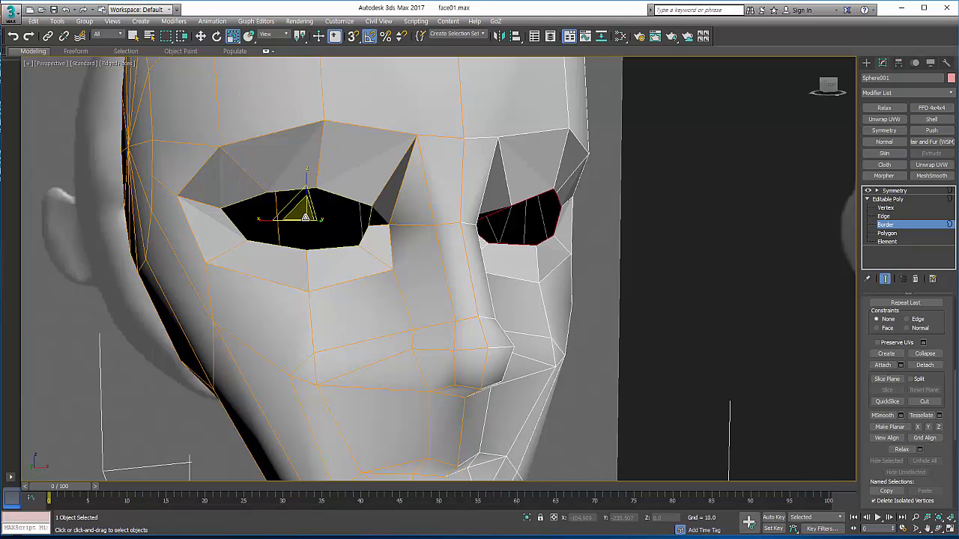
left_click_drag(306, 216, 280, 218)
right_click(310, 224)
left_click(333, 230)
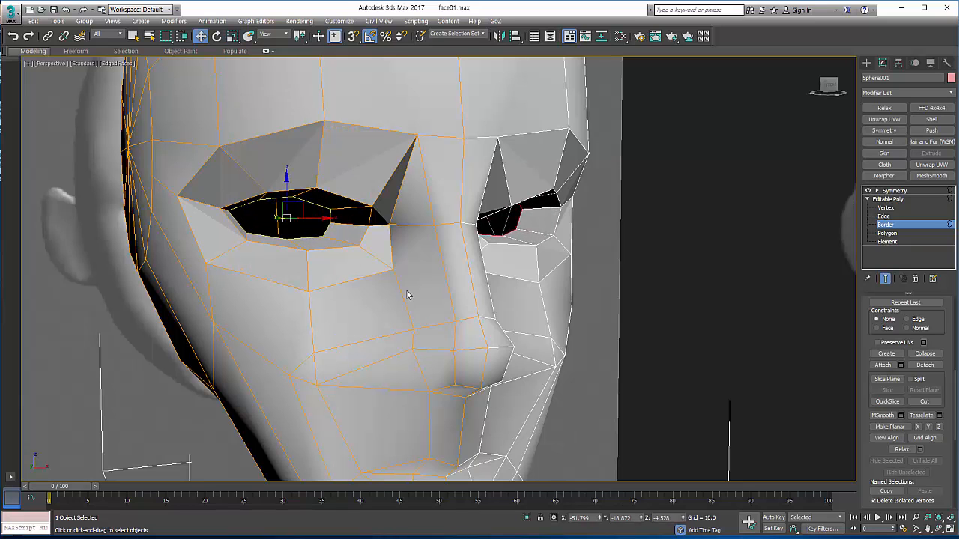
Step: Try to close the eye socket by scaling a copy of its inner border down to a point
left_click(939, 530)
mouse_move(422, 280)
left_mouse_down()
mouse_move(388, 277)
mouse_move(400, 269)
mouse_move(412, 279)
left_mouse_up()
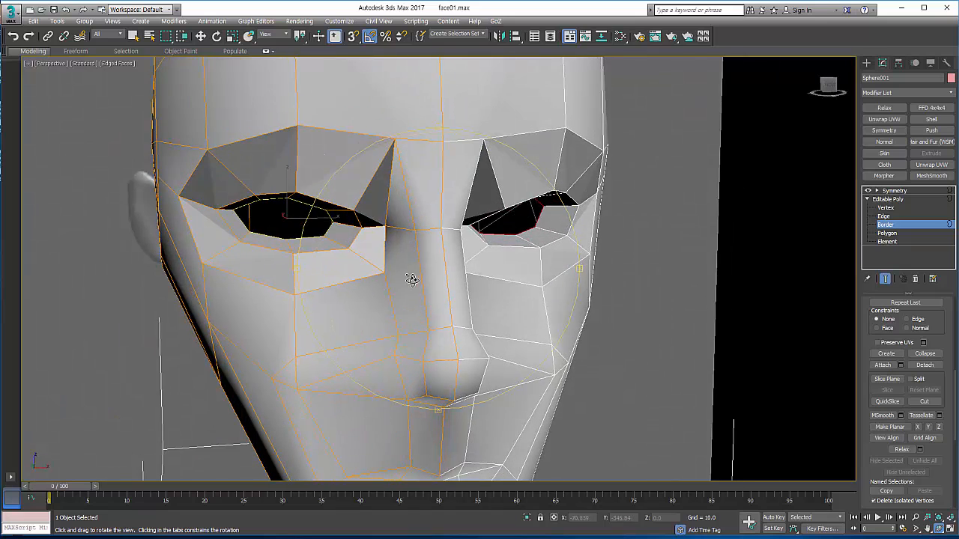
right_click(307, 238)
right_click(301, 220)
left_click(333, 252)
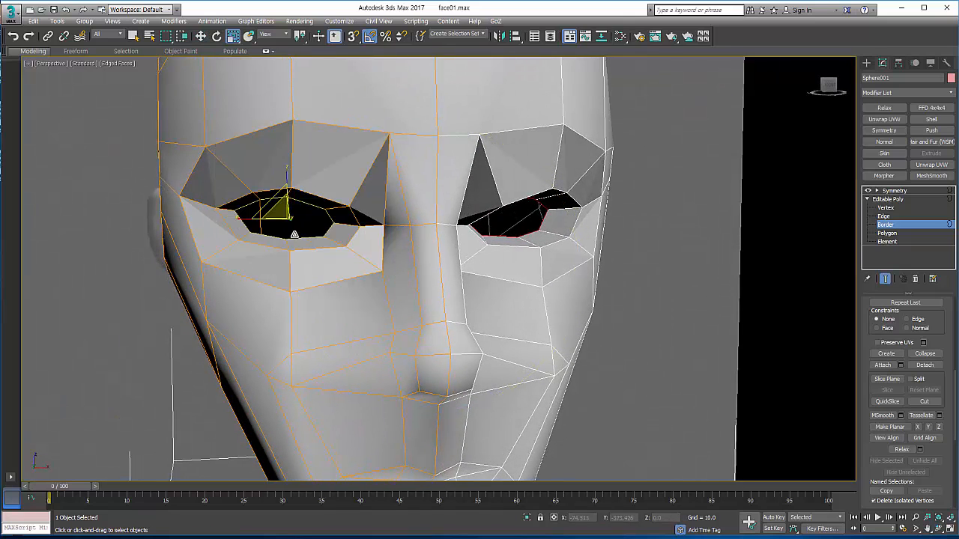
left_click_drag(279, 212, 243, 116)
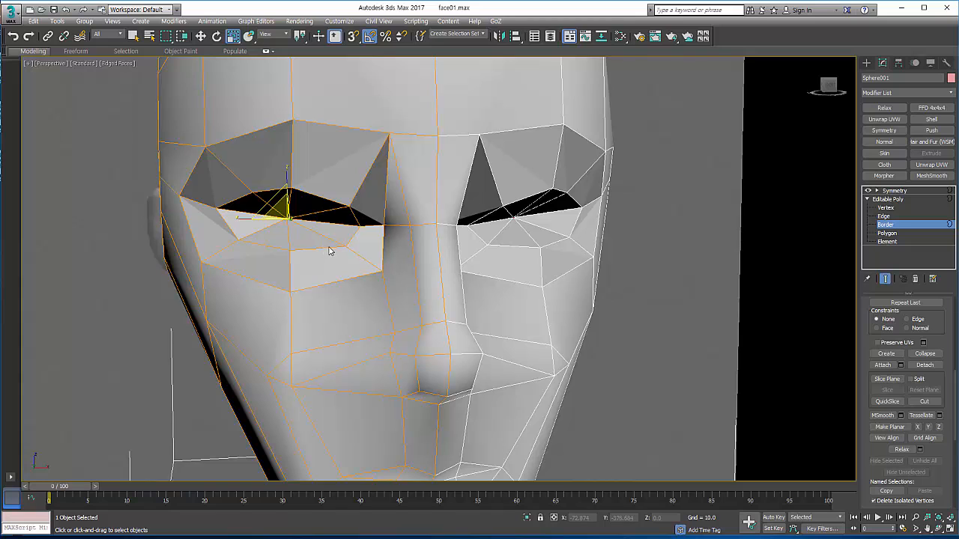
key("ctrl+z")
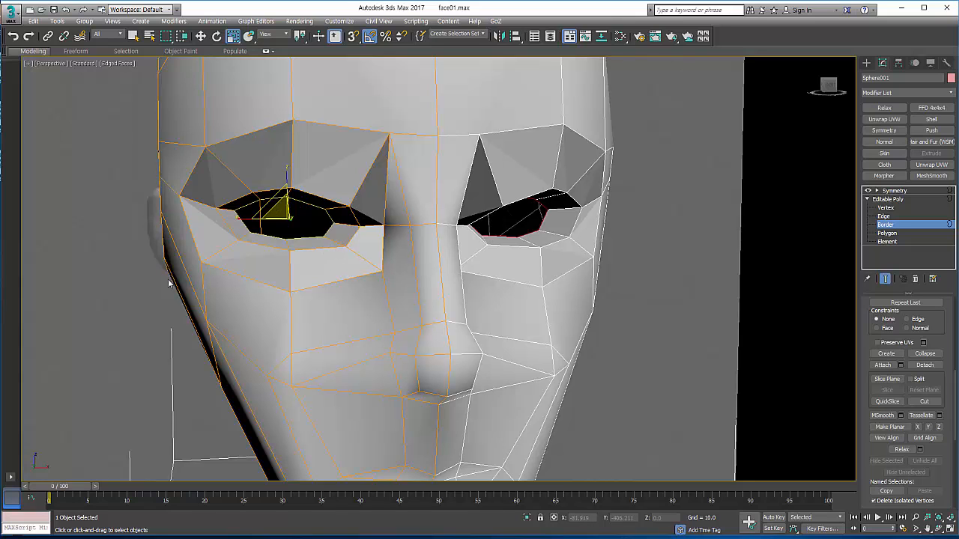
Step: Leave border editing and create a sphere for the eyeball centred on the eye opening in the front view
scroll(150, 282, "down", 5)
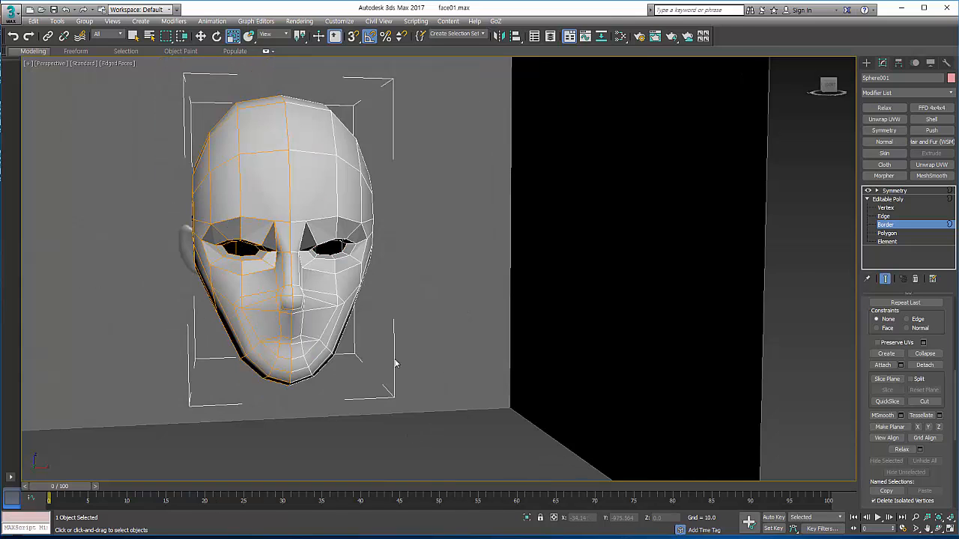
scroll(460, 328, "up", 4)
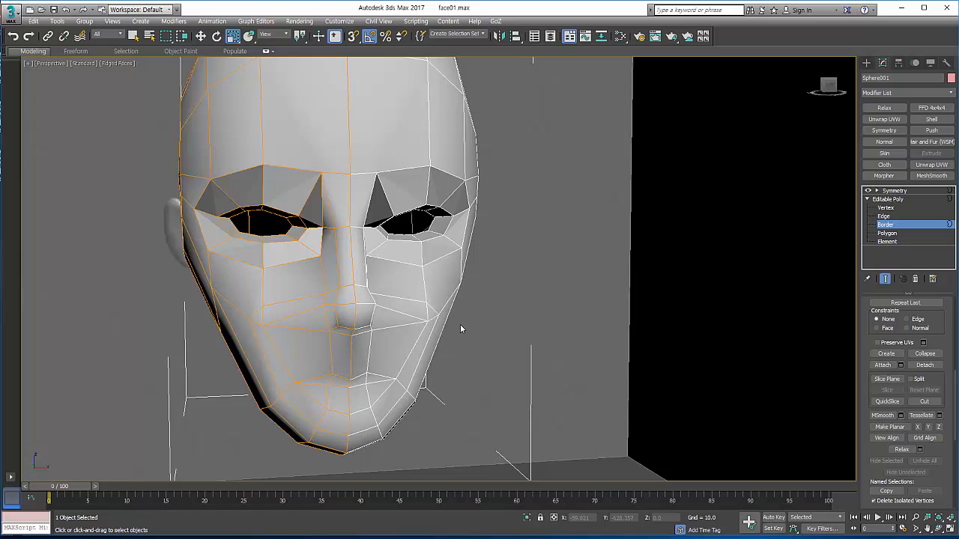
left_click(890, 199)
left_click(867, 63)
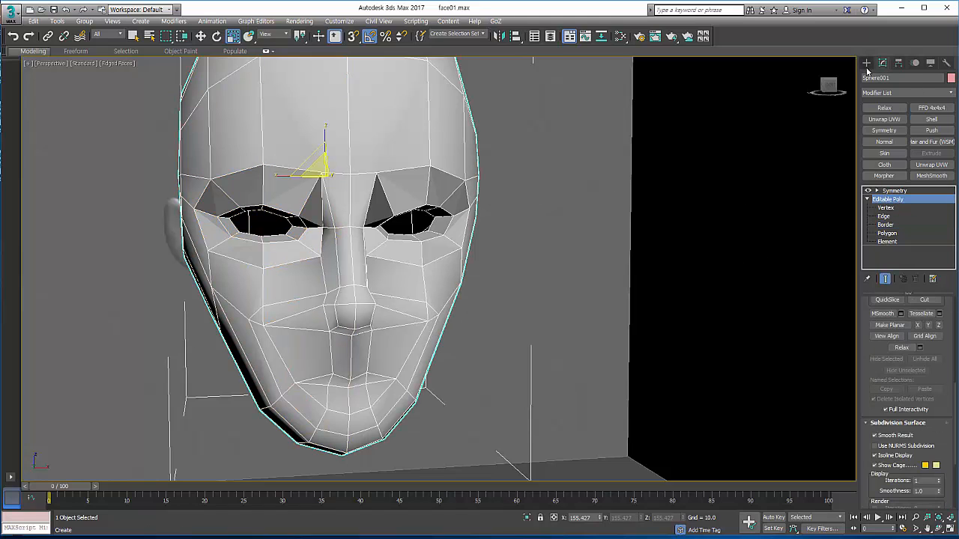
left_click(886, 133)
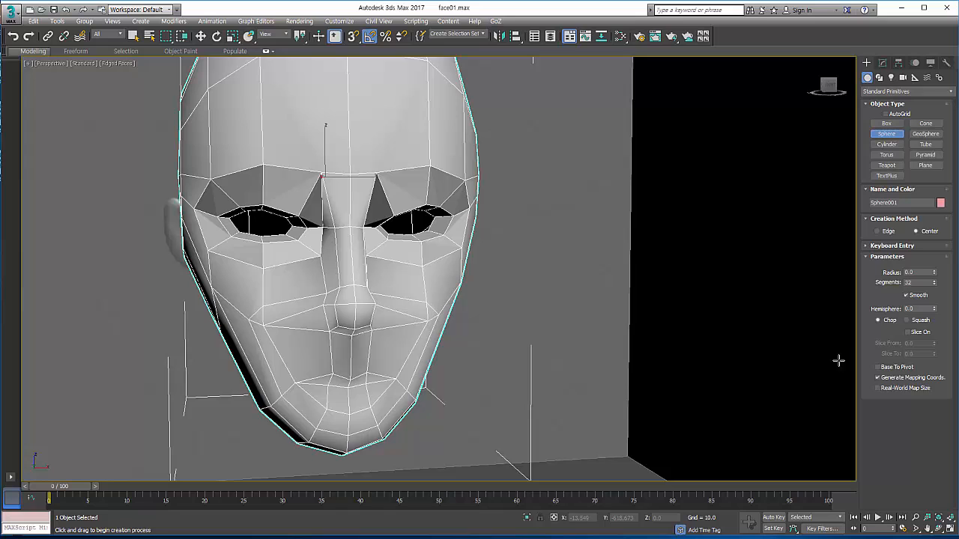
left_click(950, 520)
scroll(643, 180, "up", 5)
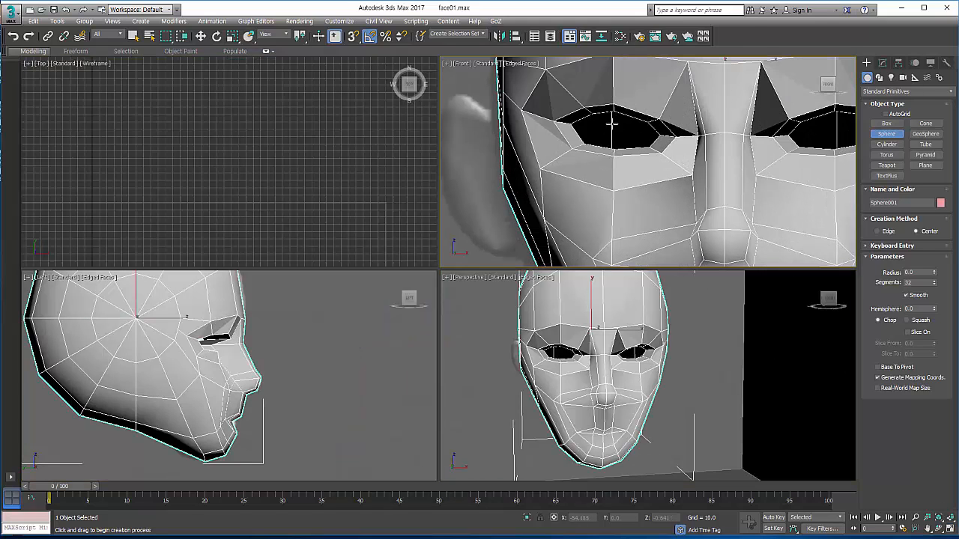
left_click_drag(613, 132, 577, 169)
scroll(221, 326, "up", 4)
Step: Move the eyeball sphere forward in the side view until it fills the socket, and centre it in the eye opening
right_click(226, 375)
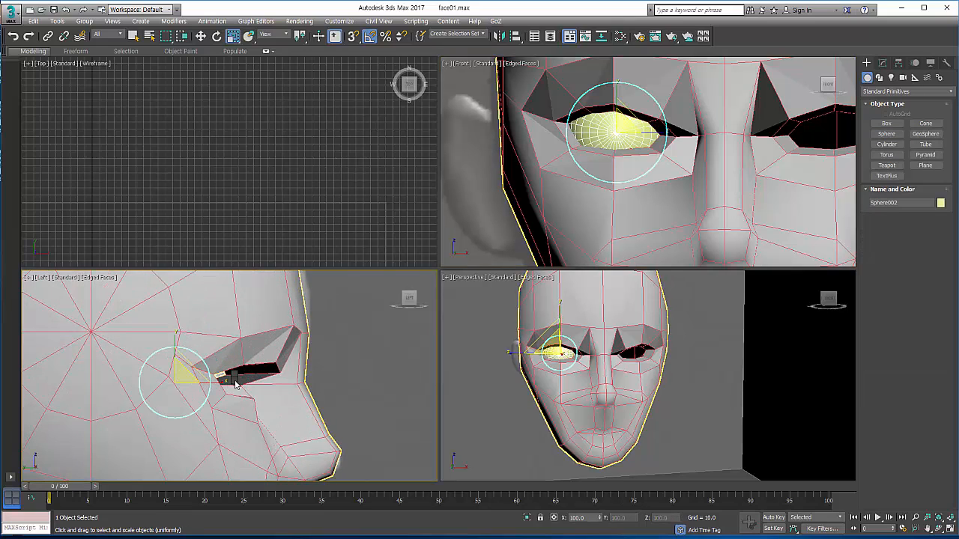
right_click(231, 378)
left_click(245, 395)
right_click(239, 383)
left_click(245, 394)
left_click_drag(212, 390, 253, 390)
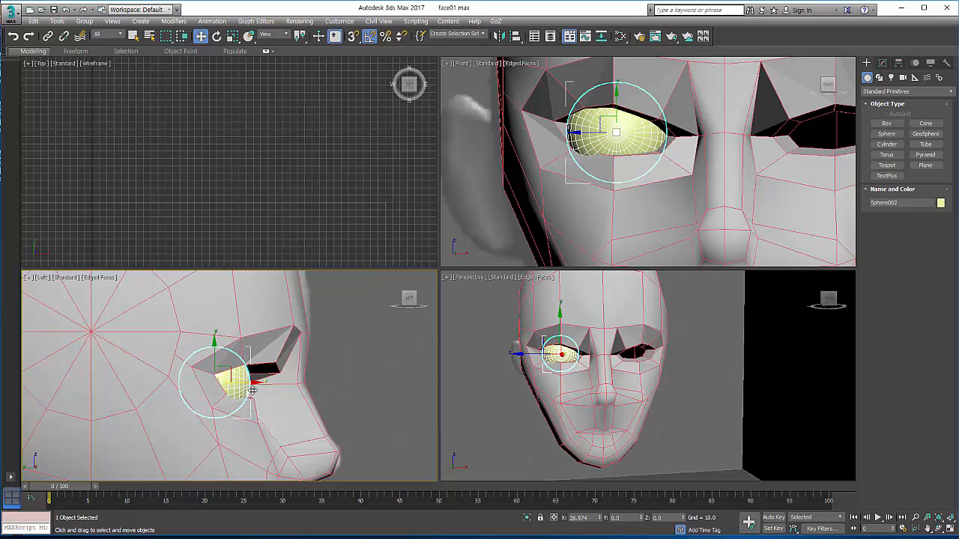
middle_click_drag(629, 155, 590, 184)
left_click_drag(603, 162, 607, 162)
middle_click_drag(596, 323, 620, 328)
scroll(620, 329, "up", 5)
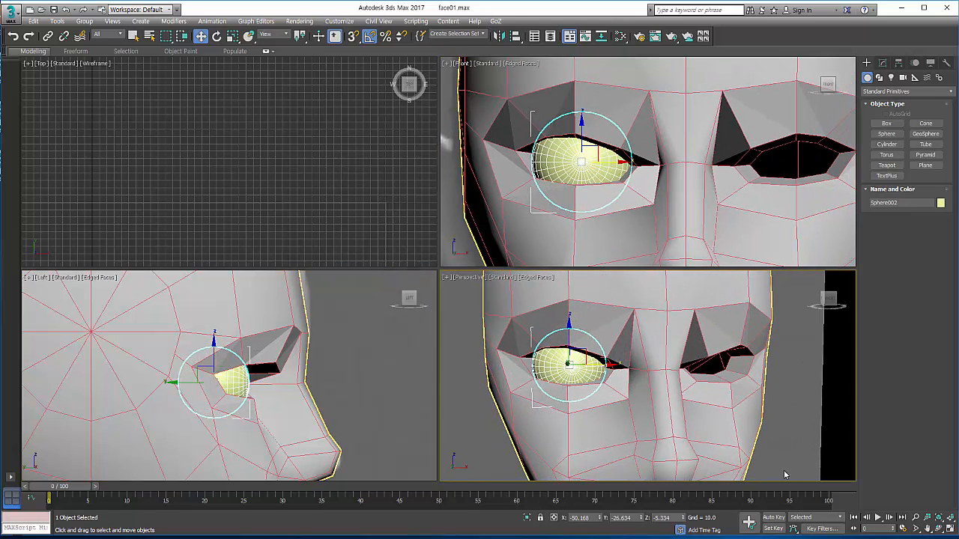
Step: Select the head mesh in the perspective view and switch its Editable Poly to border editing with no polygons selected
left_click(949, 529)
left_click(939, 529)
left_click_drag(437, 327, 299, 270)
right_click(379, 259)
left_click(485, 259)
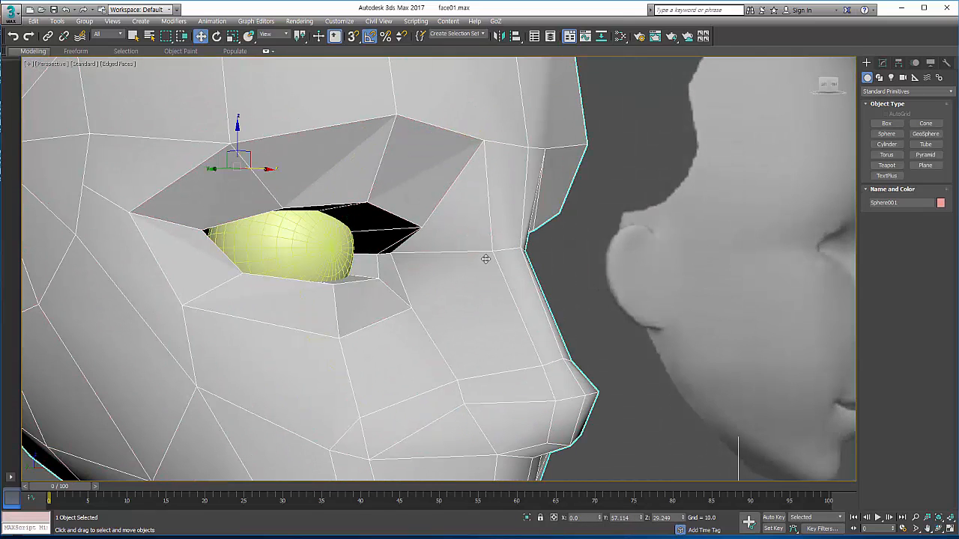
left_click(882, 63)
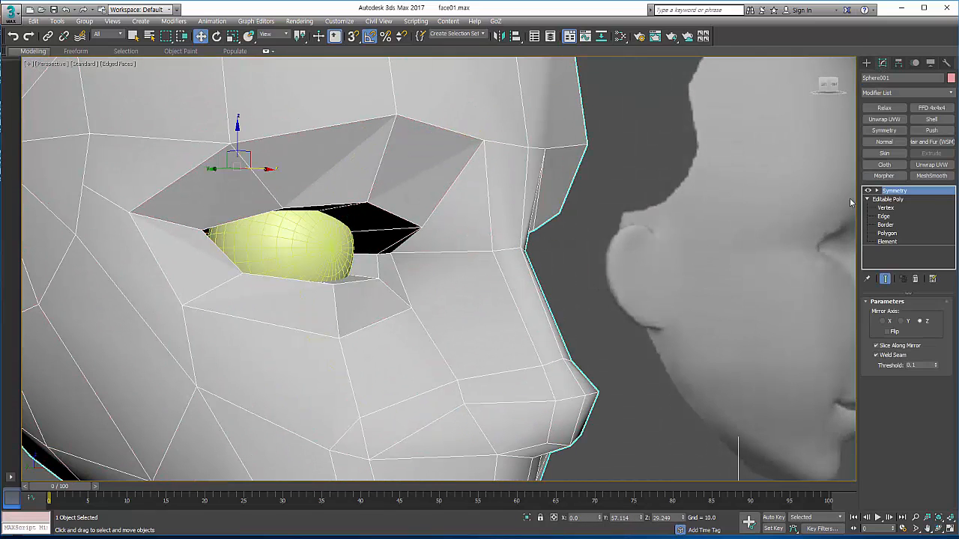
left_click(887, 233)
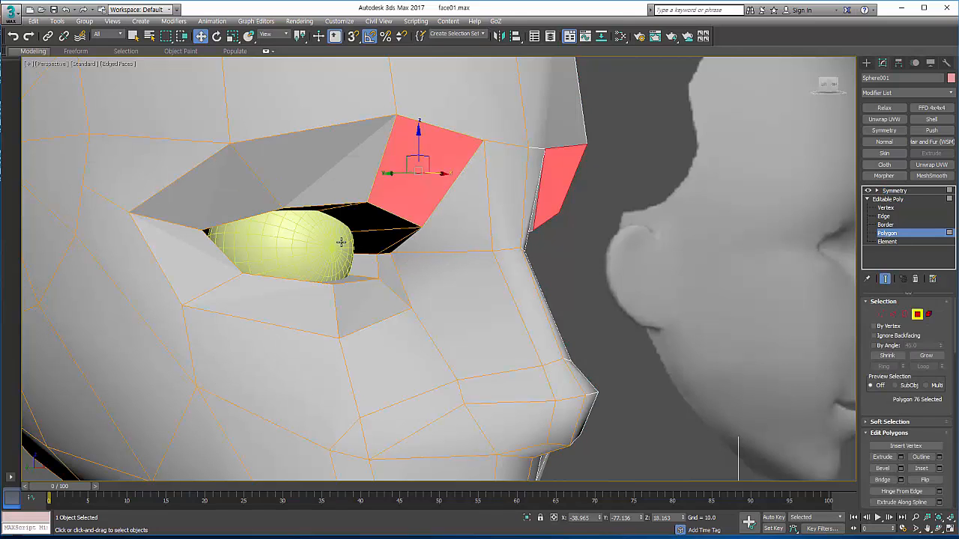
left_click(309, 232)
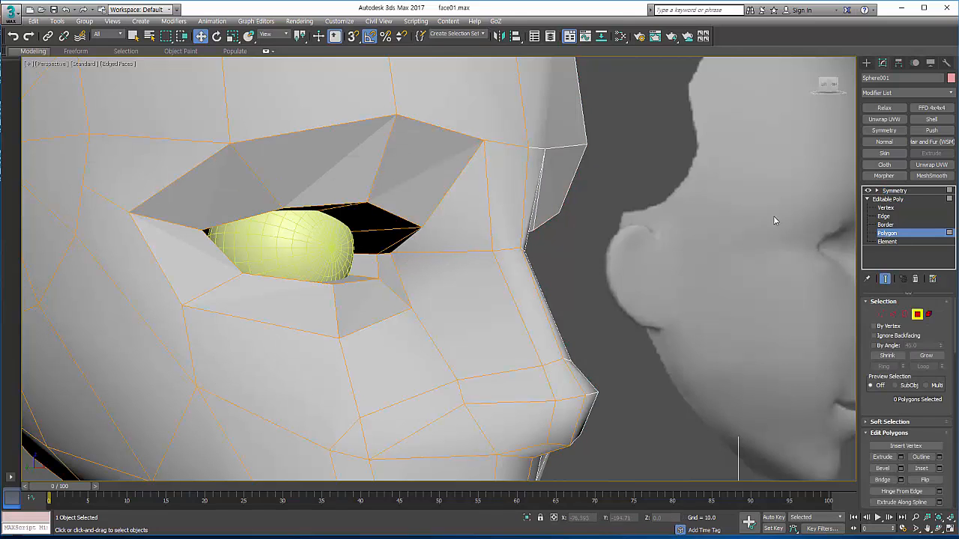
left_click(884, 225)
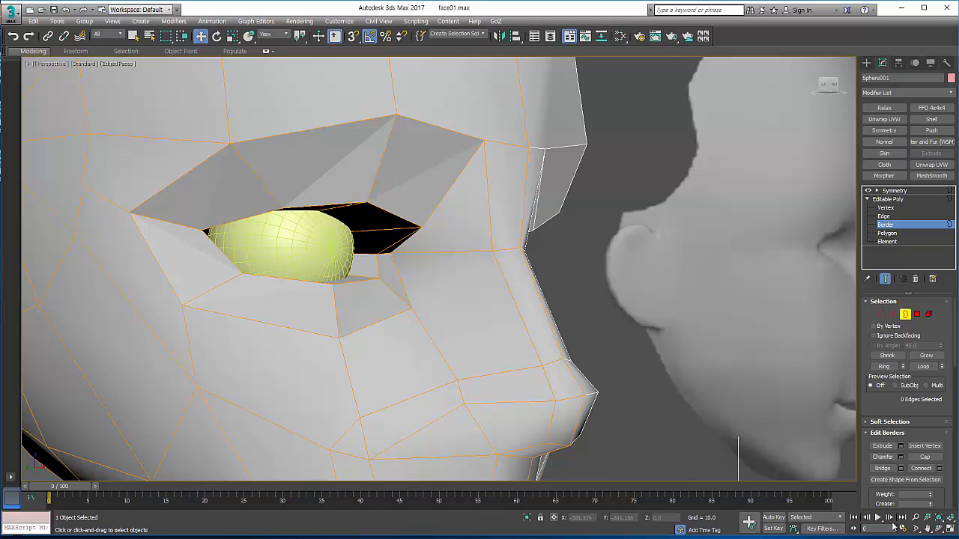
Step: Turn on see-through display, select the socket's inner border, and undo the inner ring back to the eye opening's own border
left_click(949, 529)
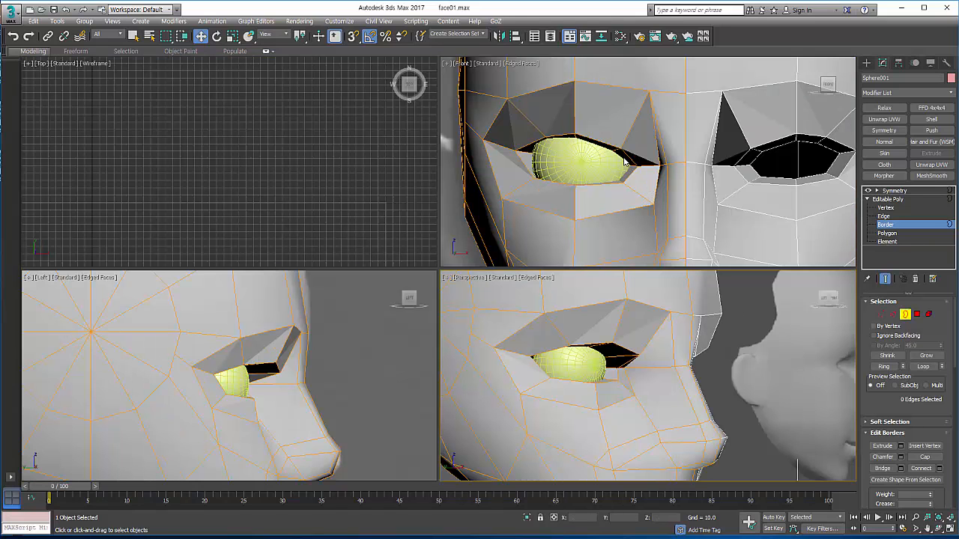
middle_click_drag(609, 179, 610, 182)
key("alt+x")
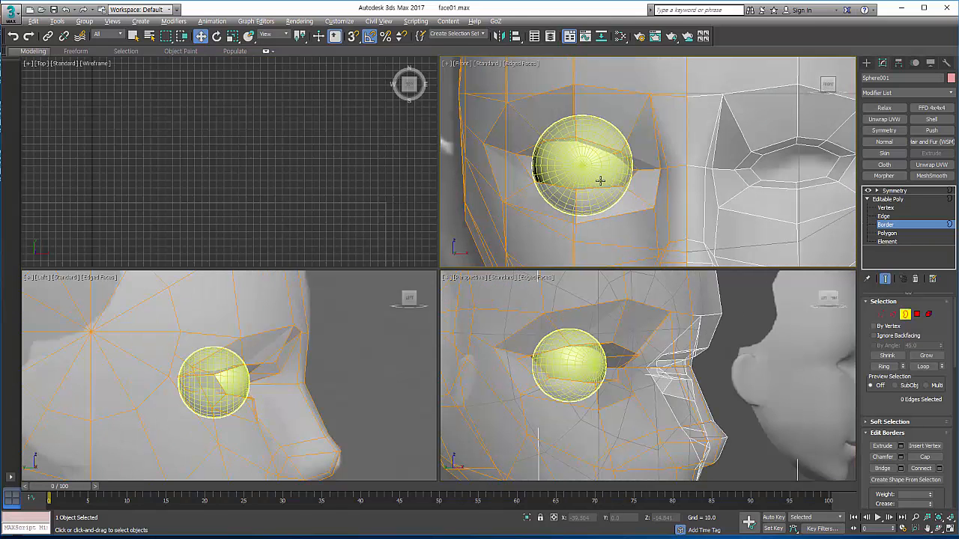
left_click(588, 149)
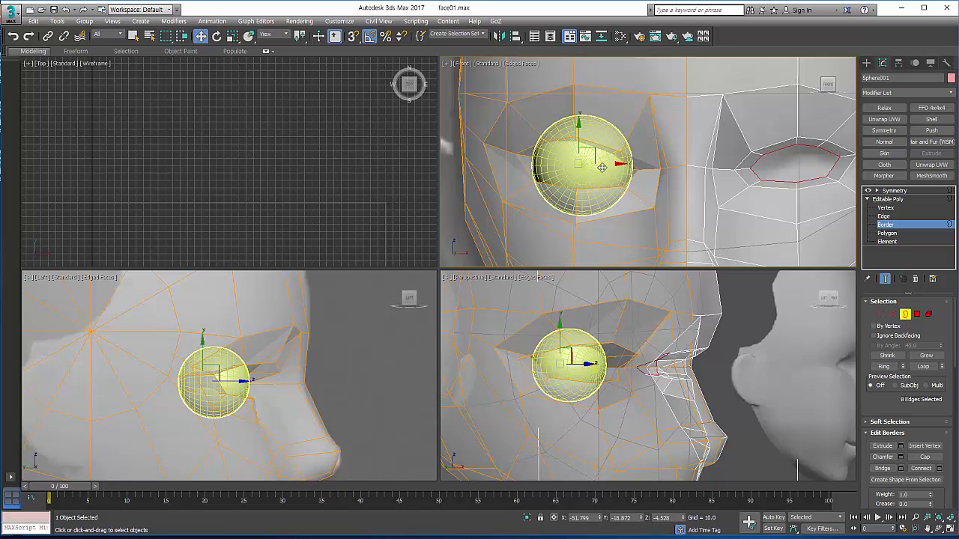
key("alt+p")
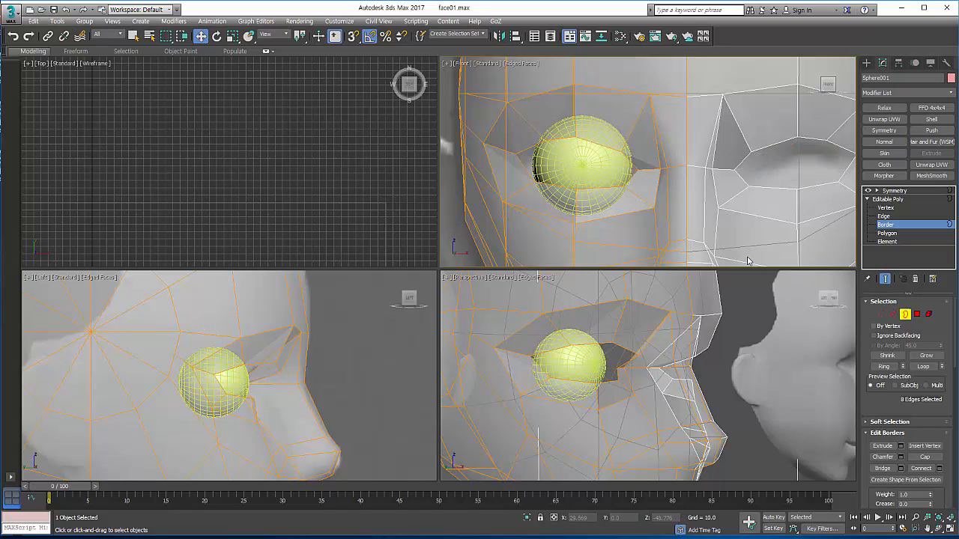
key("ctrl+z")
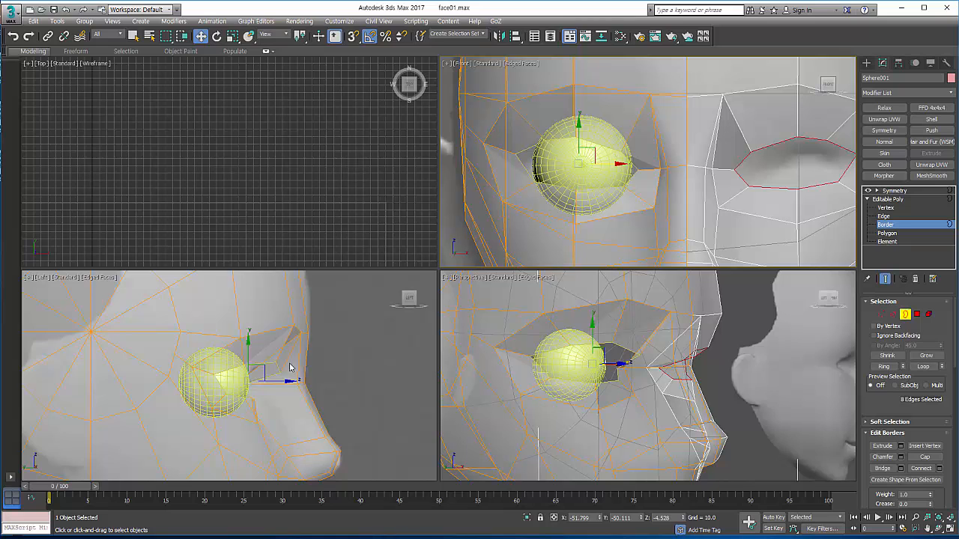
Step: Flatten the eye opening's border in depth in the side view, and move it slightly back against the front of the eyeball
middle_click_drag(291, 368, 337, 346)
left_click(940, 529)
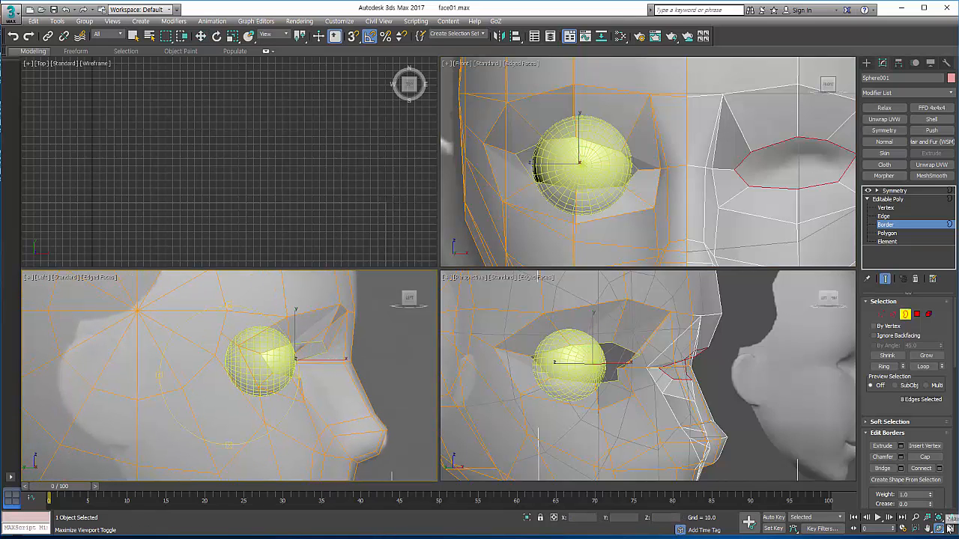
left_click(950, 528)
right_click(517, 288)
middle_click_drag(562, 283, 492, 303)
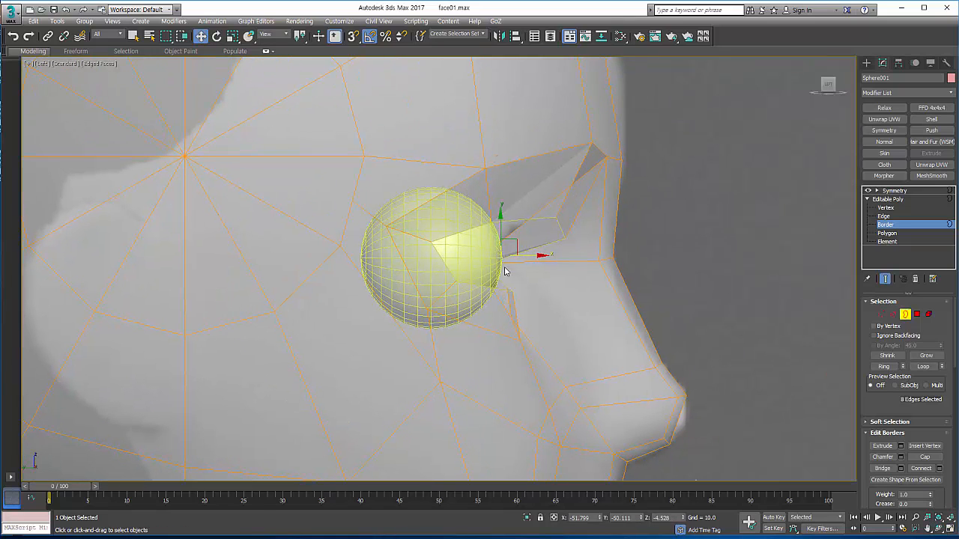
scroll(524, 256, "up", 2)
right_click(528, 257)
left_click(547, 279)
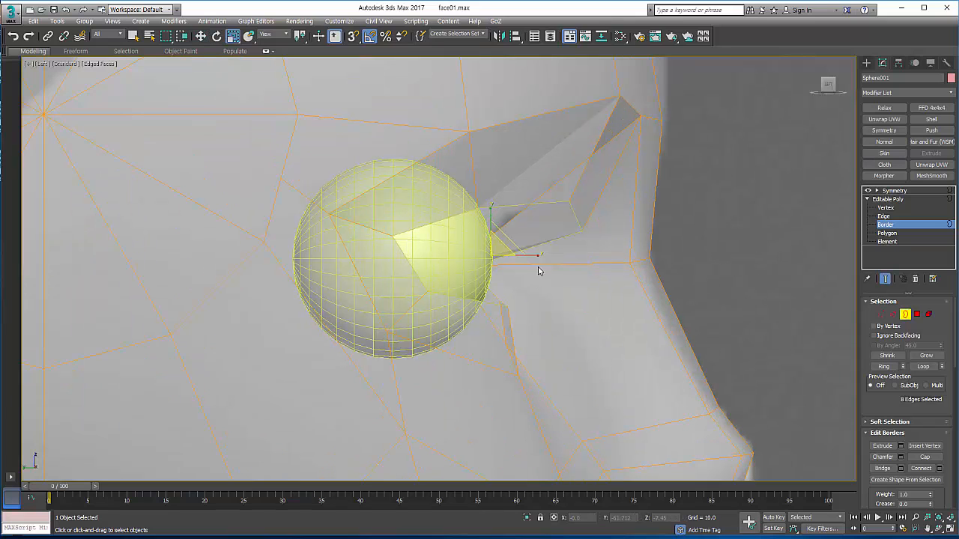
left_click_drag(538, 257, 427, 254)
right_click(472, 257)
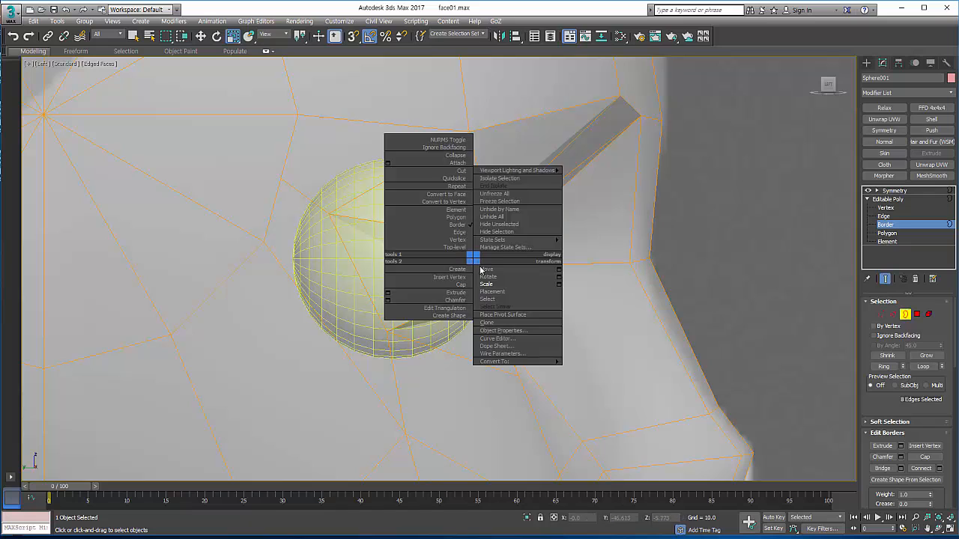
left_click(500, 270)
left_click_drag(508, 255, 499, 253)
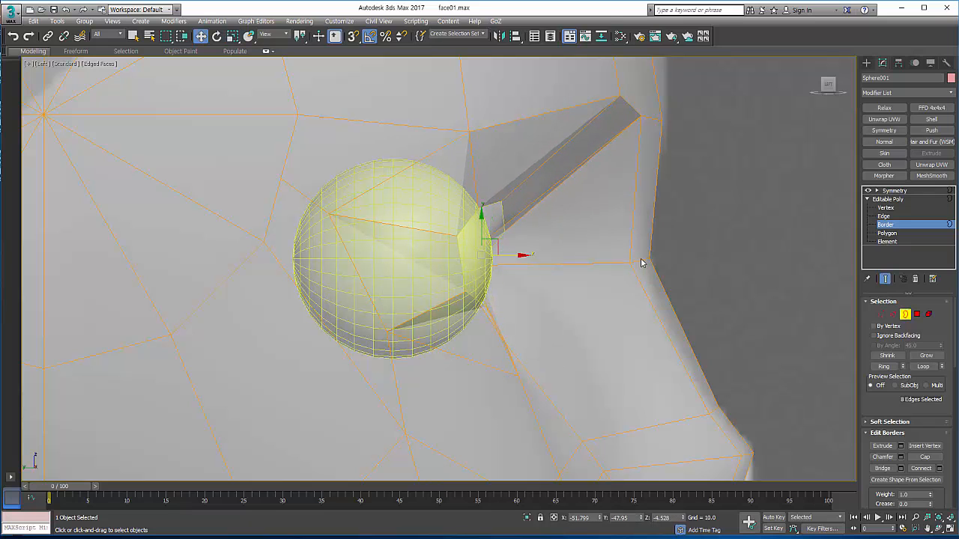
Step: Move the two upper vertices of the eye opening that jut forward back against the eyeball's surface in the side view
left_click(881, 313)
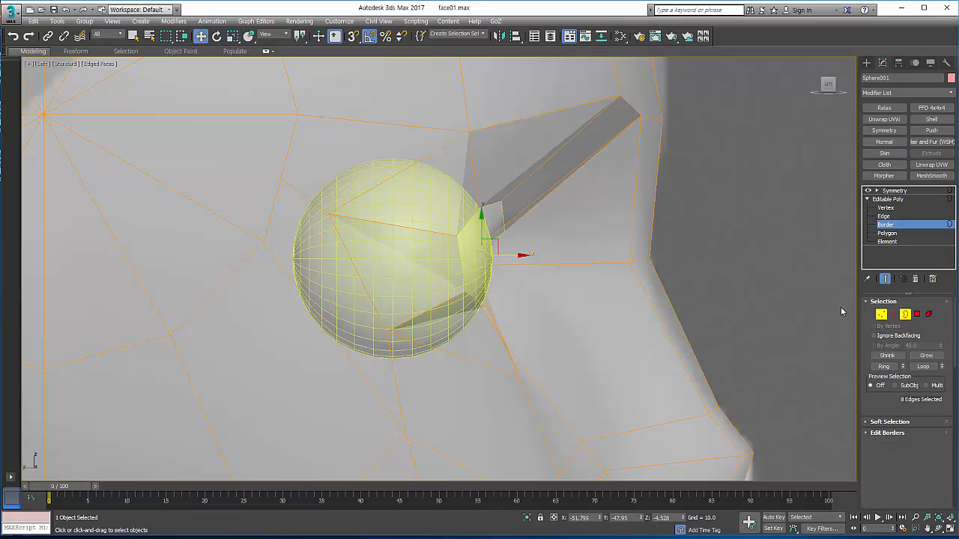
left_click(506, 233)
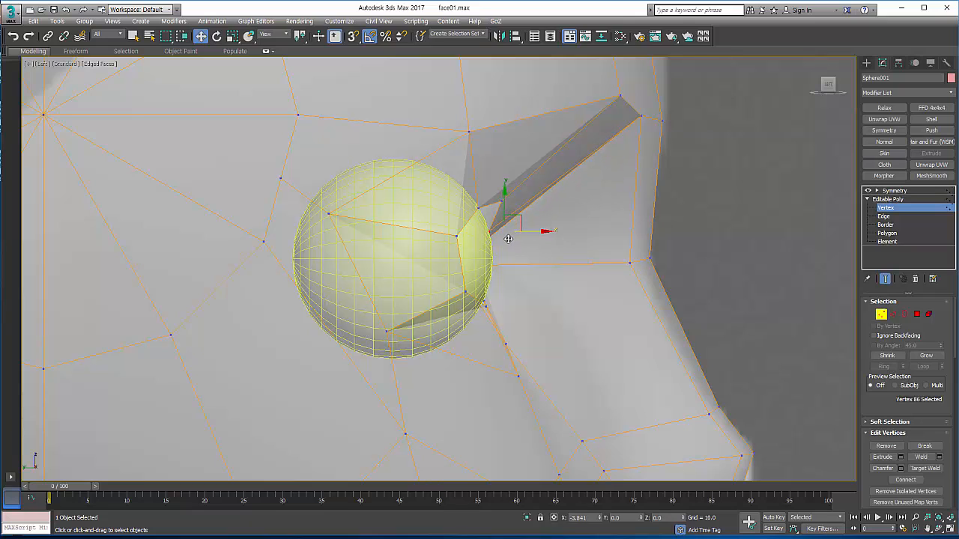
left_click_drag(508, 238, 492, 238)
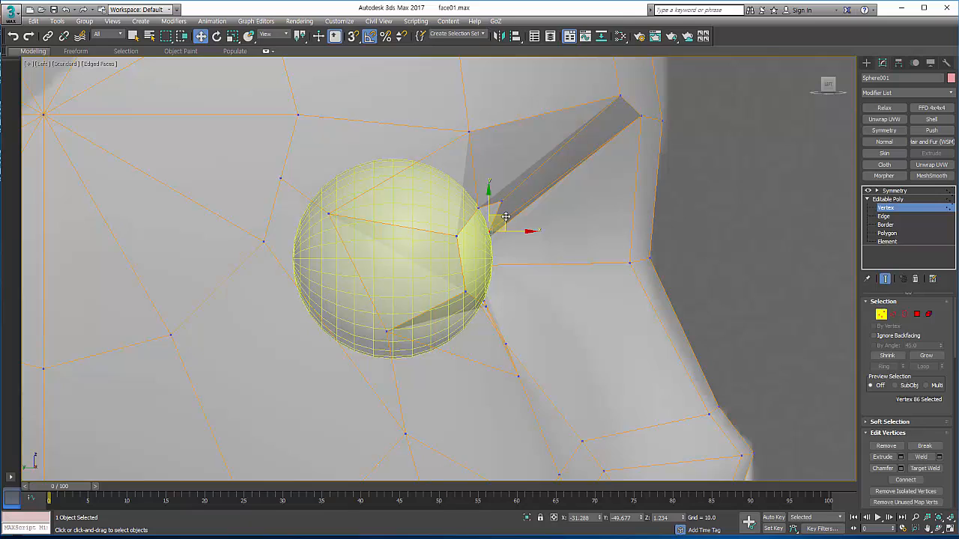
left_click_drag(504, 217, 503, 215)
mouse_move(502, 200)
left_mouse_down()
mouse_move(518, 201)
mouse_move(499, 199)
left_mouse_up()
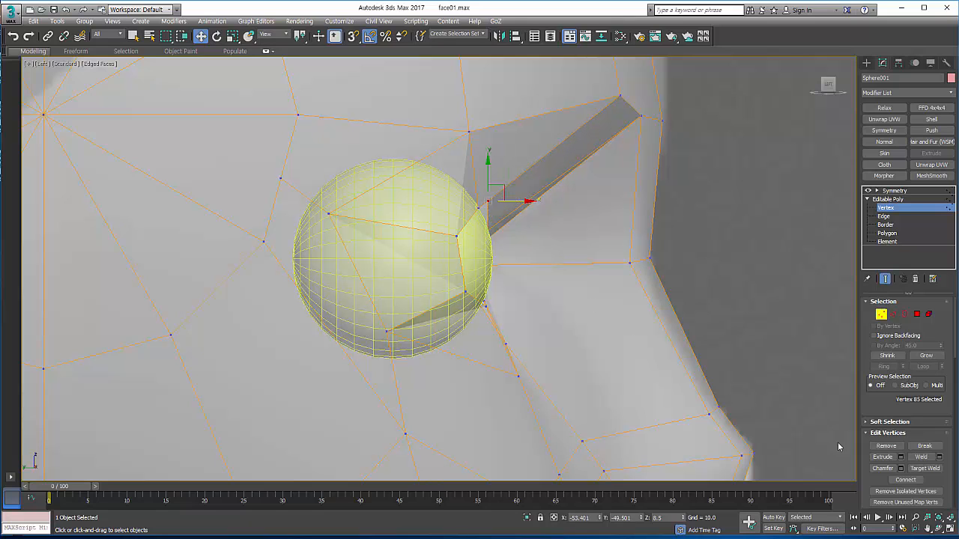
Step: Turn off see-through display and extend a copy of the eye opening's border straight back into the head in the perspective view
left_click(950, 528)
key("alt+x")
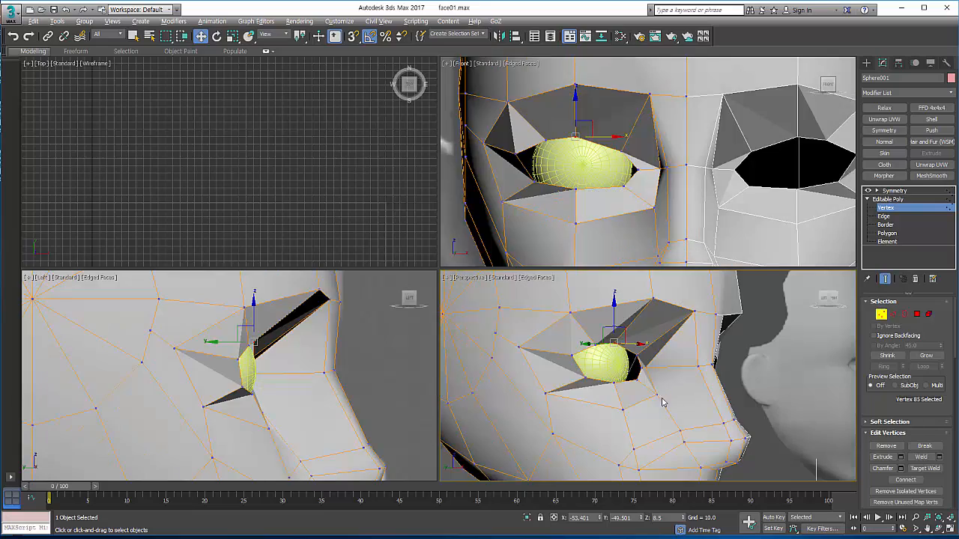
middle_click_drag(273, 357, 301, 354)
middle_click(606, 367)
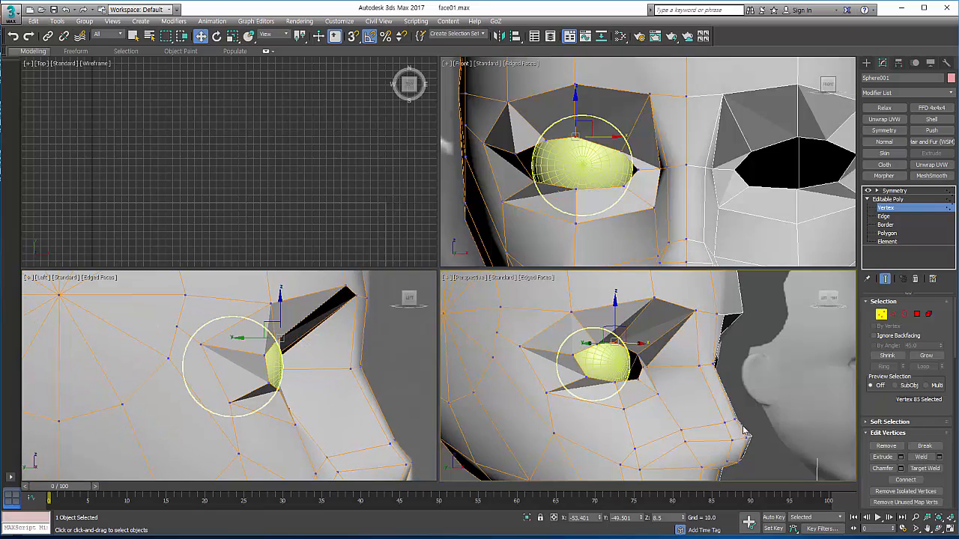
left_click(949, 528)
mouse_move(460, 278)
middle_mouse_down("alt")
mouse_move(450, 253)
mouse_move(499, 272)
mouse_move(524, 270)
mouse_move(445, 276)
mouse_move(466, 278)
middle_mouse_up("alt")
key("w")
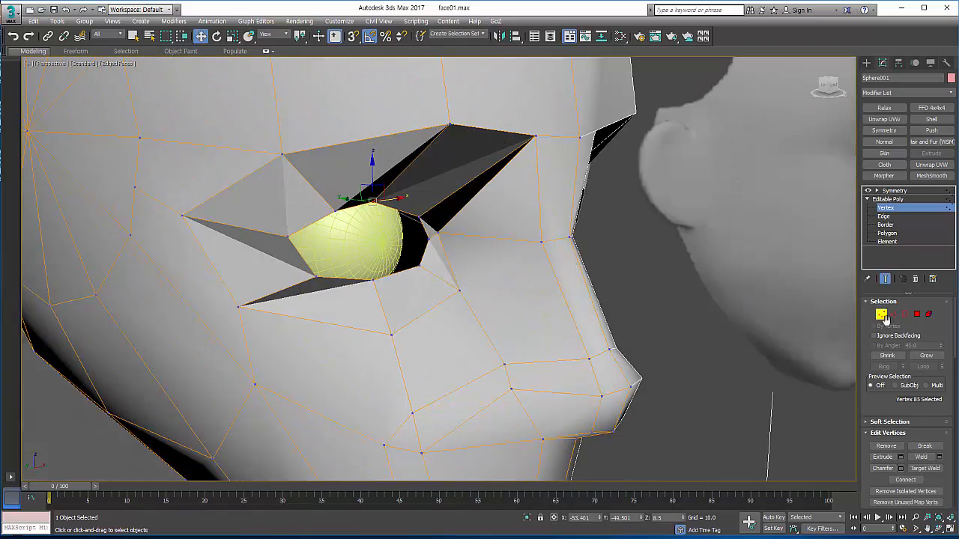
left_click(905, 314)
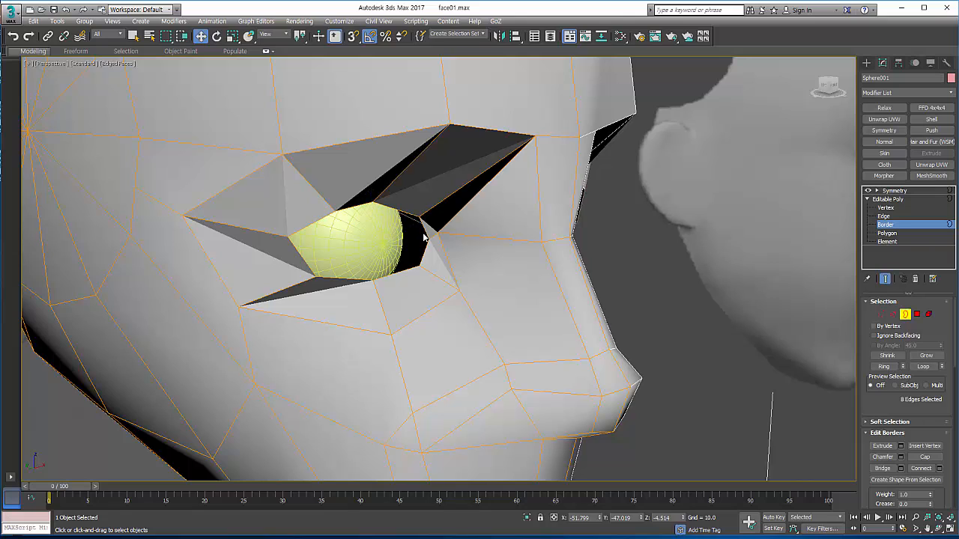
left_click_drag(345, 237, 318, 233)
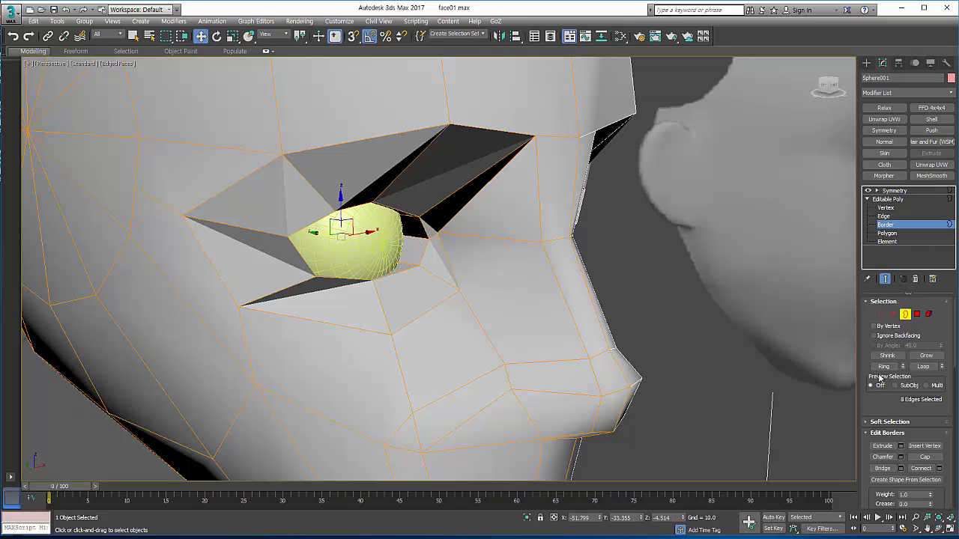
Step: From a frontal perspective view, pull the outer-corner vertex of the socket's inner ring inward toward the eyeball
left_click(935, 529)
left_click_drag(375, 247, 396, 270)
right_click(396, 270)
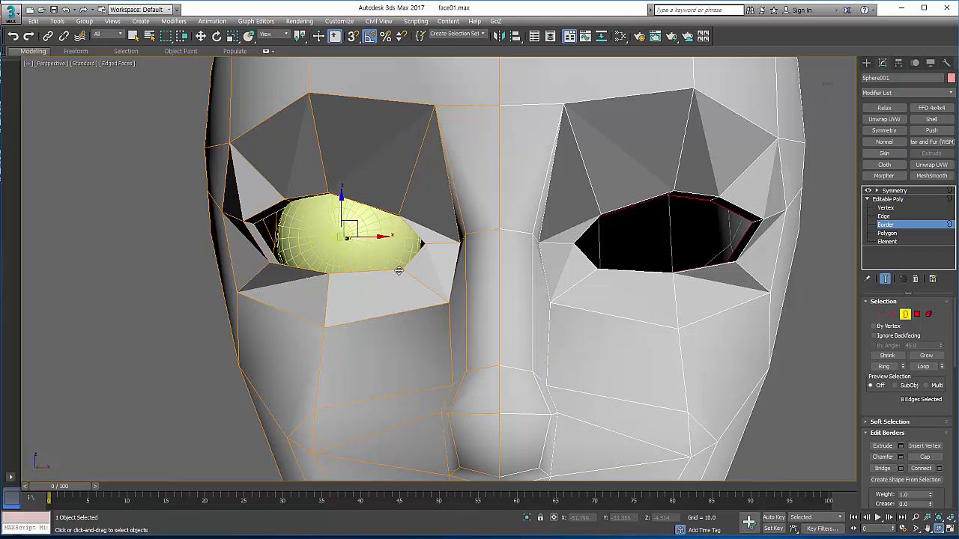
left_click(881, 315)
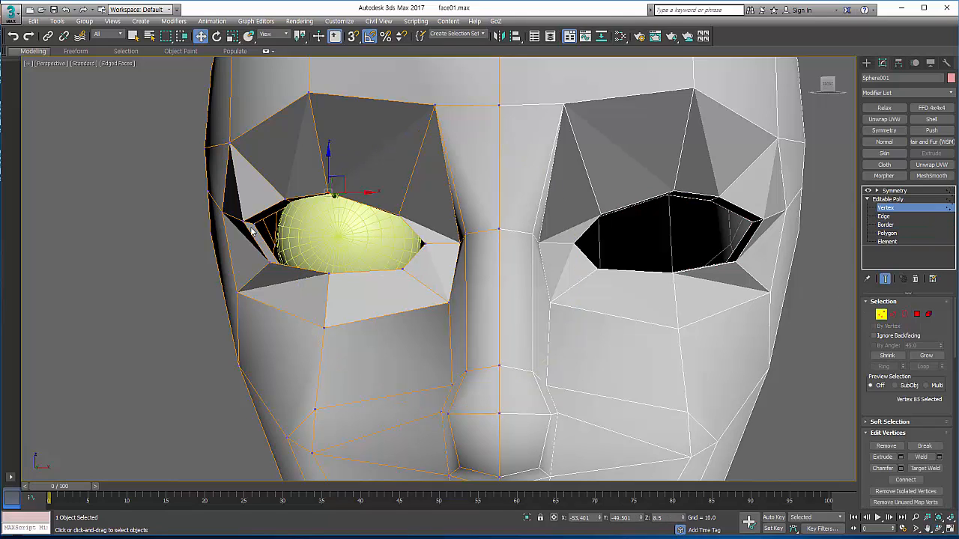
left_click(254, 223)
left_click_drag(274, 223, 298, 231)
left_click(283, 270)
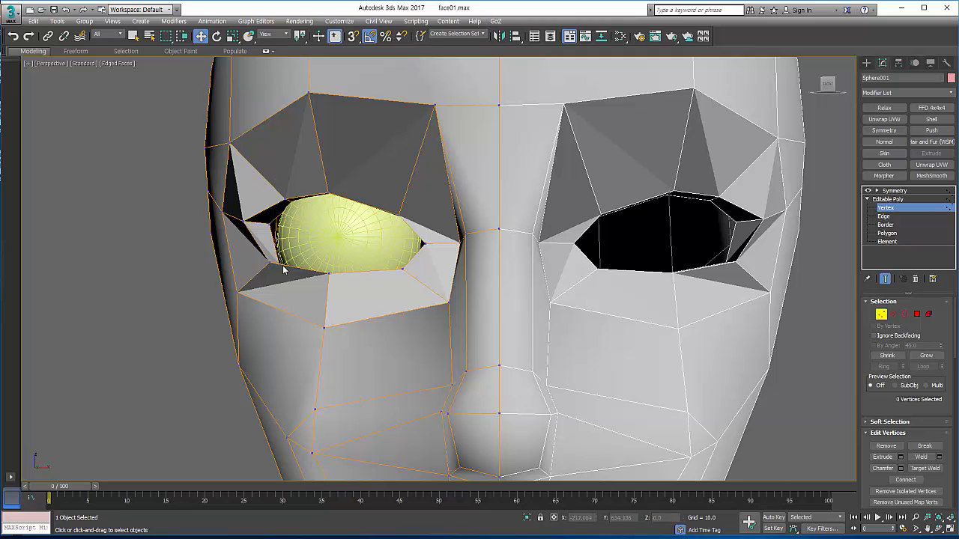
key("ctrl+z")
Step: Leave vertex editing, delete the eyeball sphere, and reselect the head mesh
left_click(873, 314)
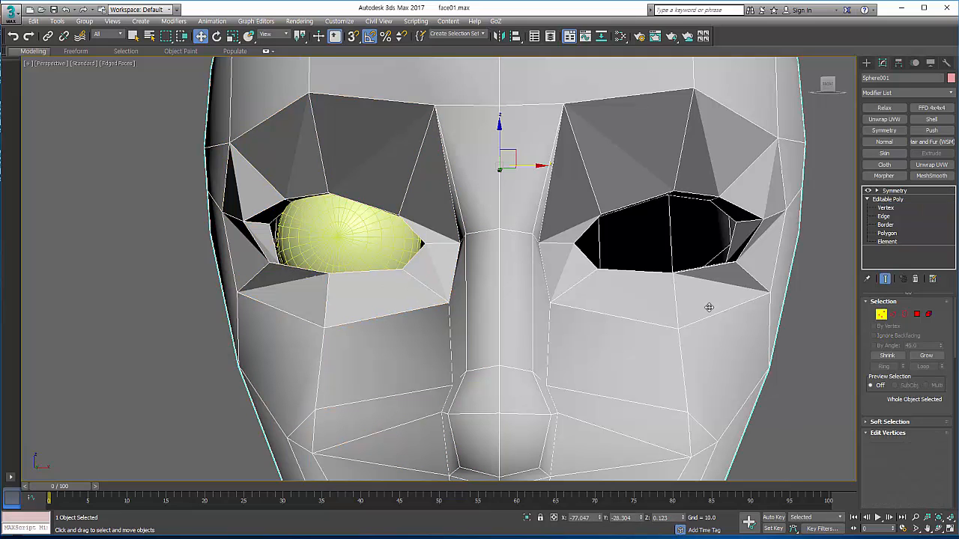
left_click(360, 247)
key("Delete")
left_click(417, 235)
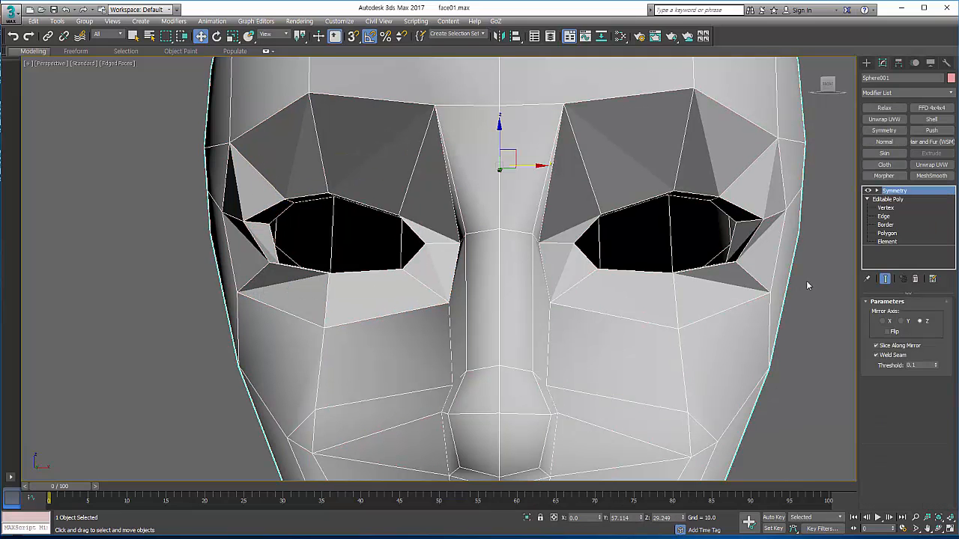
Step: Close the eye socket by scaling a copy of its inner border down to a point
left_click(883, 226)
left_click(346, 208)
right_click(381, 232)
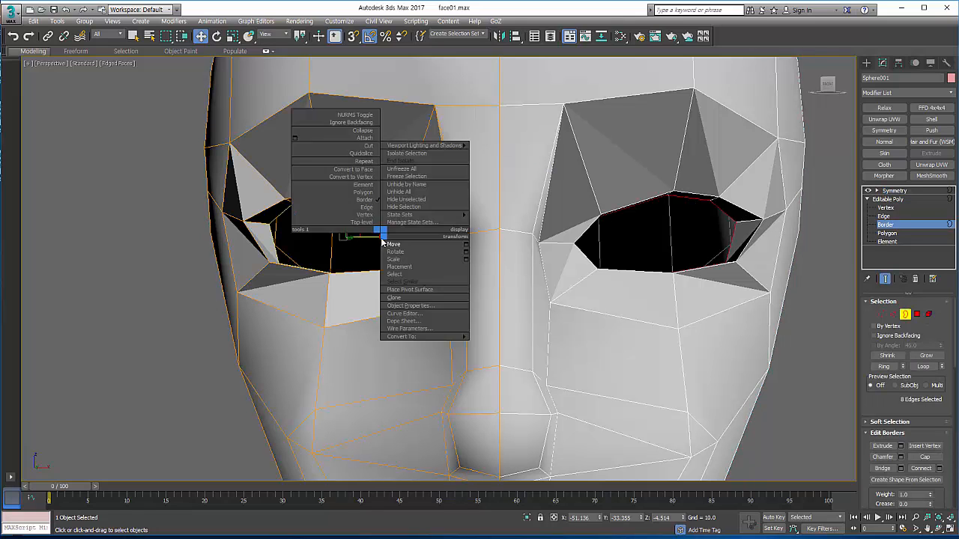
left_click(390, 260)
left_click_drag(353, 248, 300, 398)
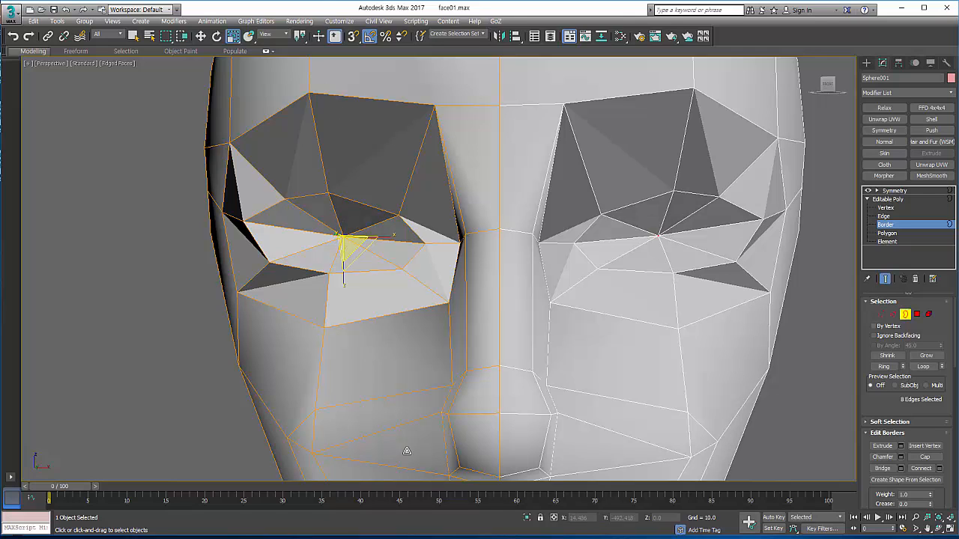
Step: Weld the eight coinciding vertices at the centre of the closed eye socket into one and leave vertex editing
left_click(881, 315)
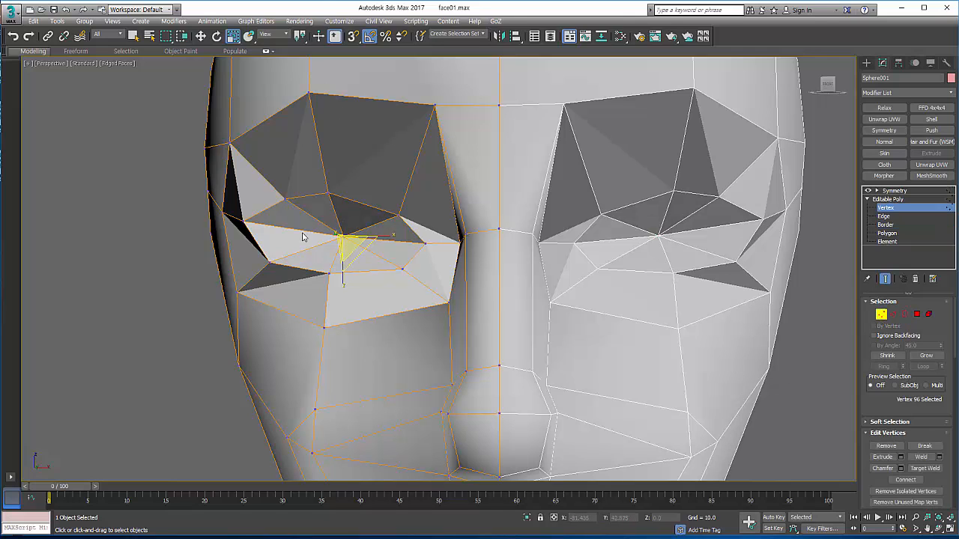
left_click_drag(323, 226, 364, 253)
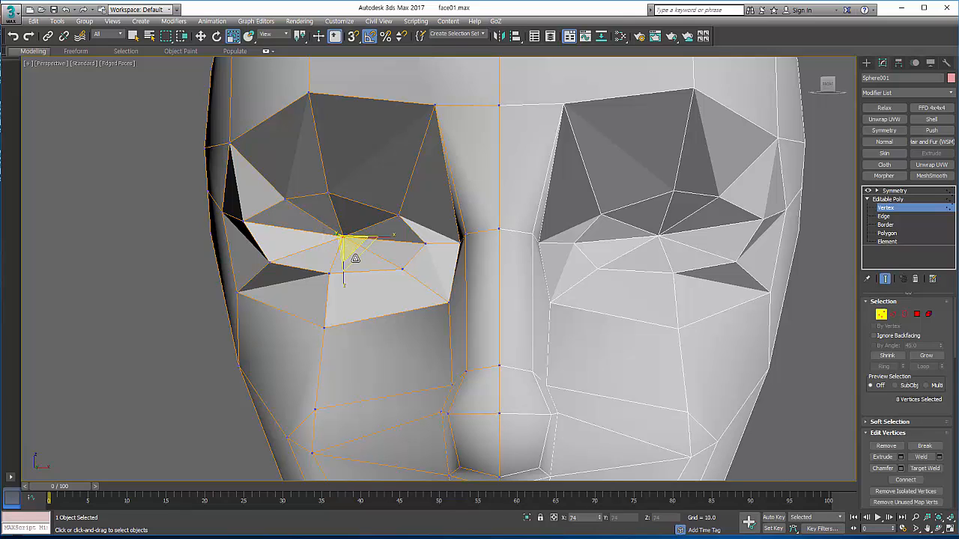
left_click(921, 456)
right_click(604, 301)
left_click(612, 319)
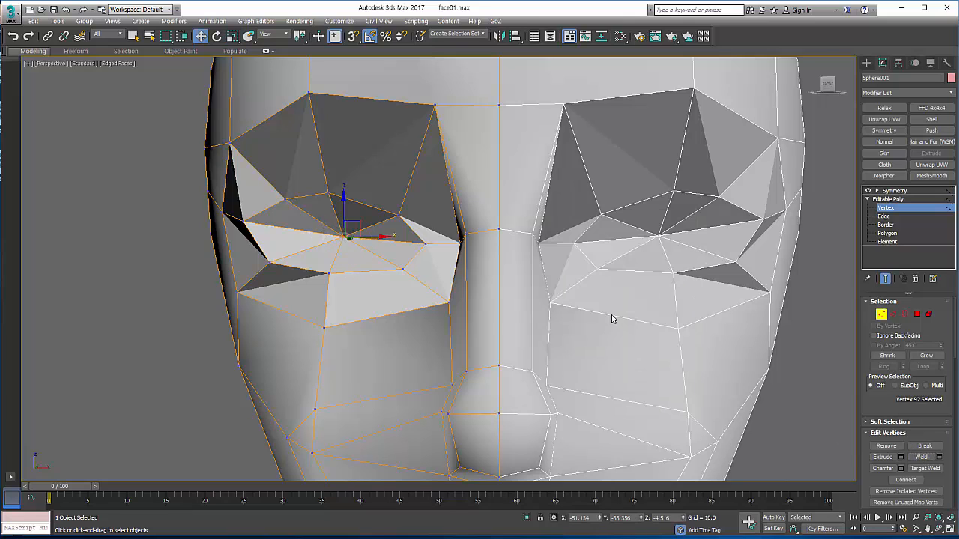
left_click(882, 316)
scroll(678, 277, "down", 3)
scroll(678, 277, "up", 2)
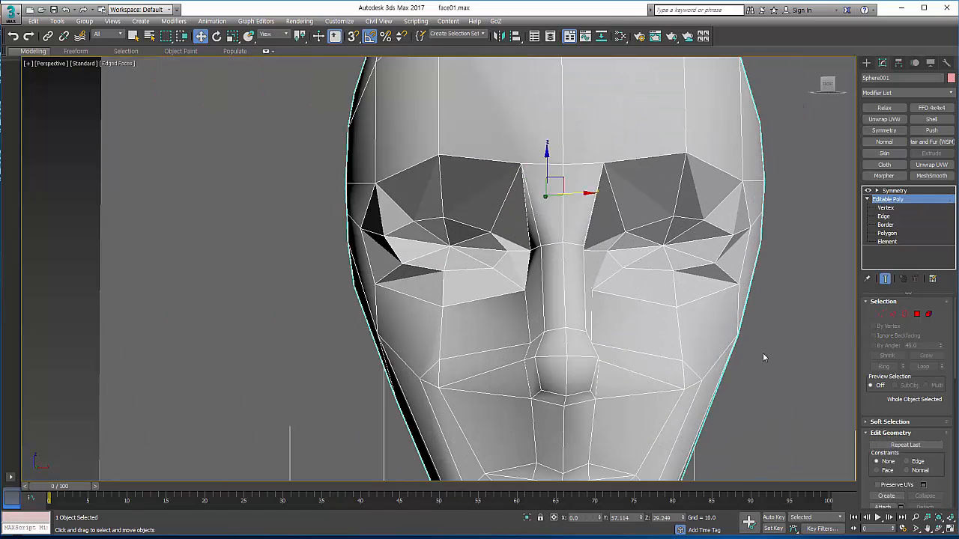
Step: Auto-smooth all polygons of the head mesh so the face shades as one continuous surface
left_click(917, 314)
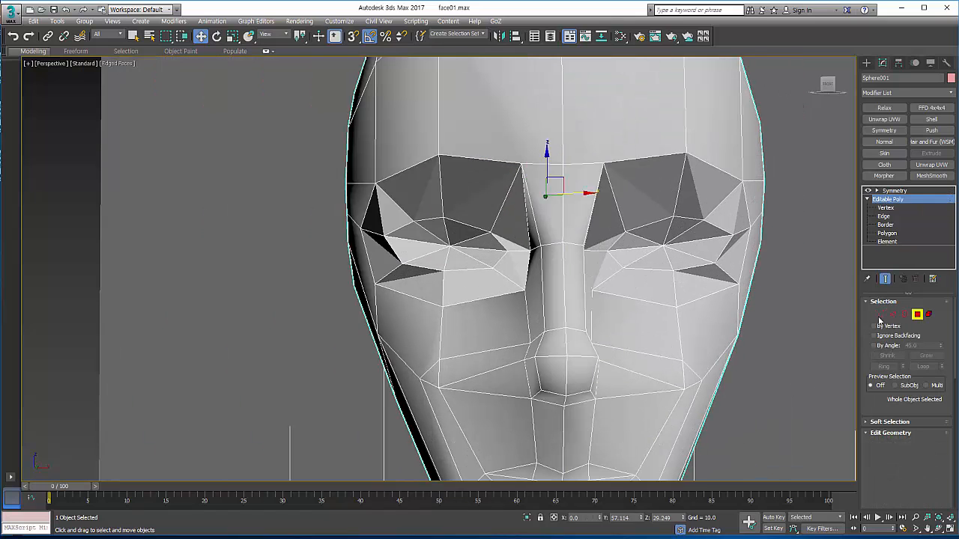
left_click(505, 271)
key("ctrl+a")
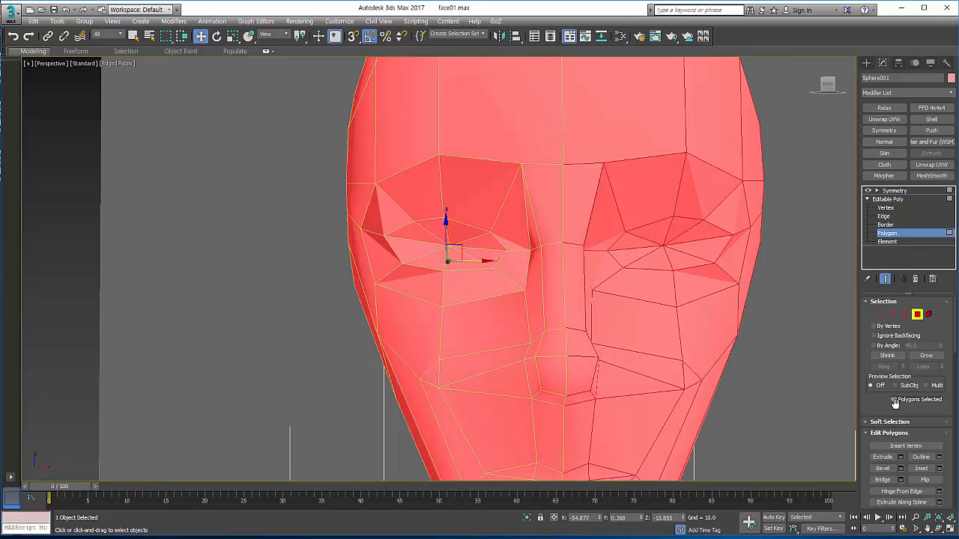
scroll(895, 402, "down", 10)
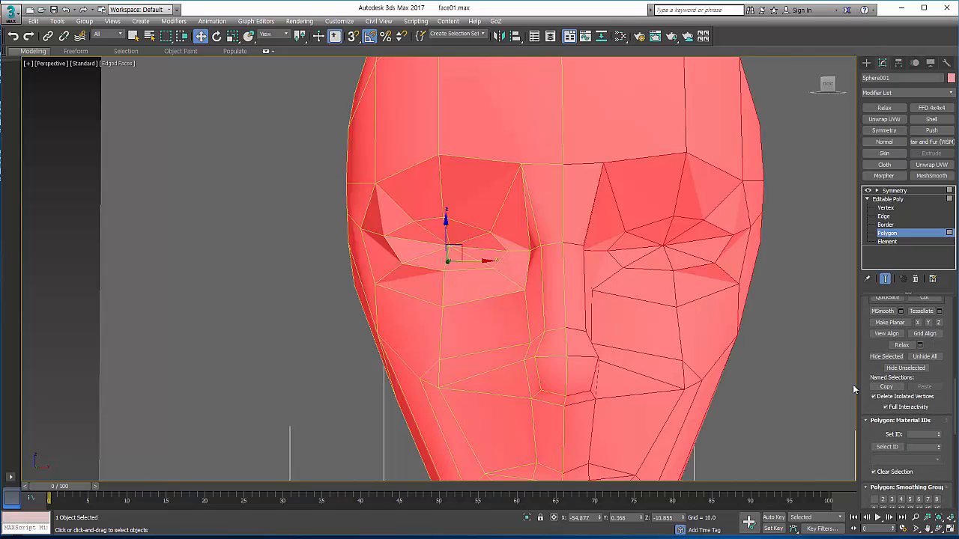
scroll(863, 382, "down", 5)
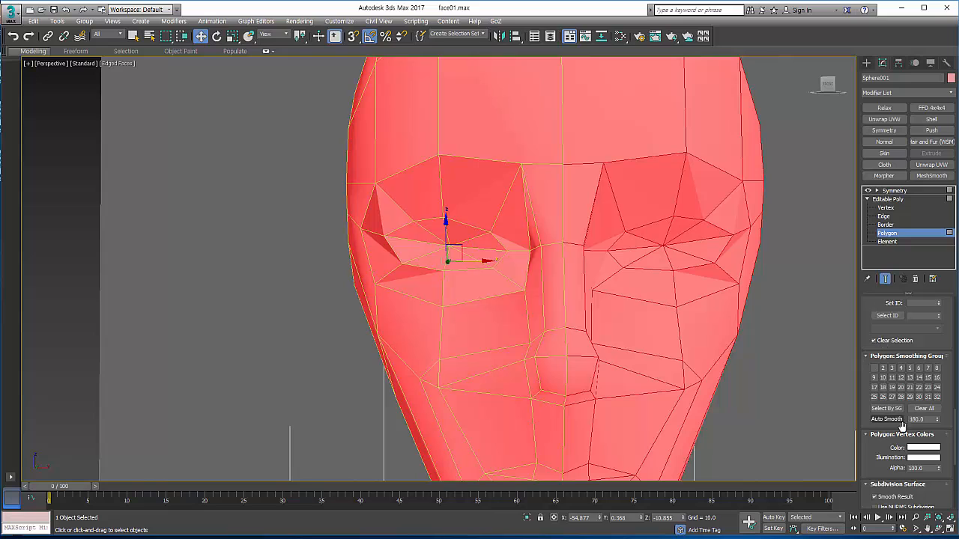
left_click(889, 421)
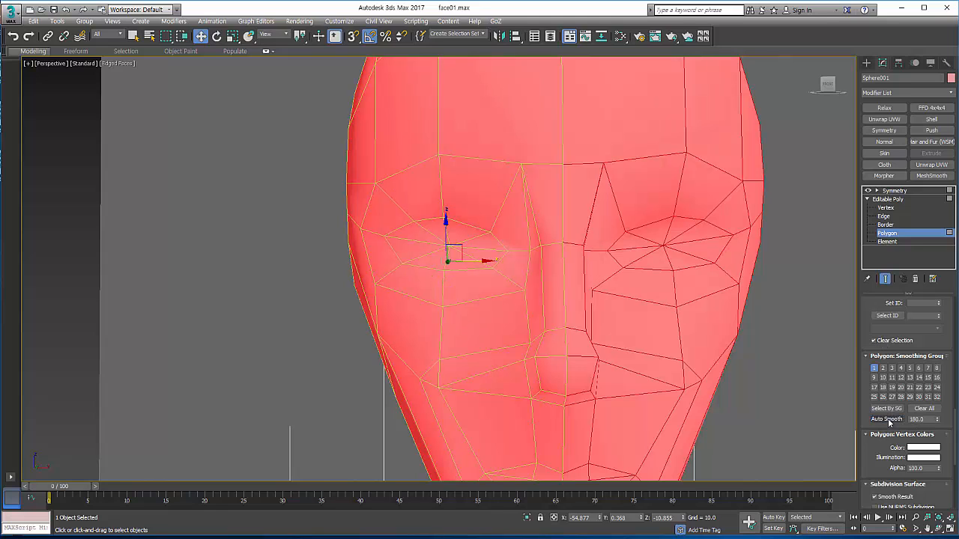
key("F2")
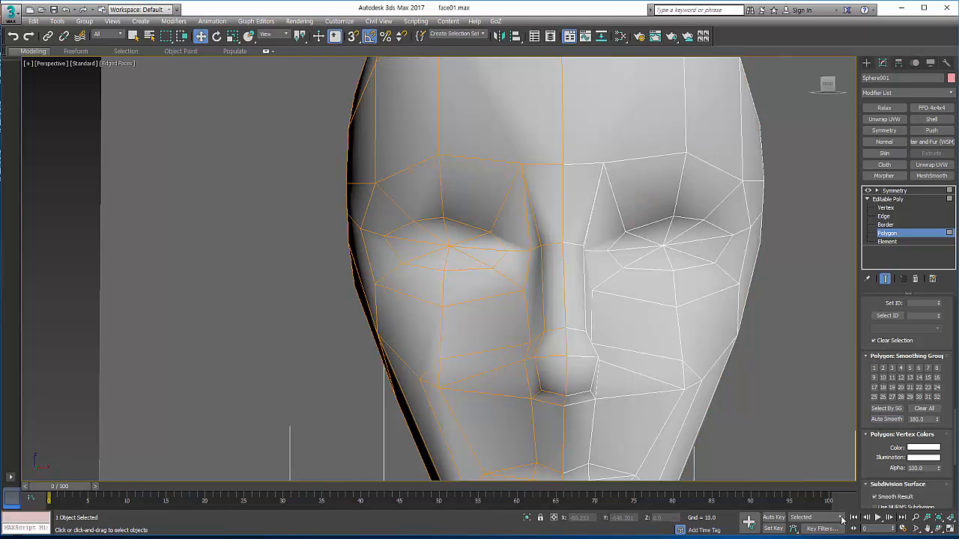
Step: Cut a new edge line across the lower lip from the mouth corner to the face's centre line
left_click(937, 529)
left_click_drag(488, 265, 459, 312)
right_click(458, 313)
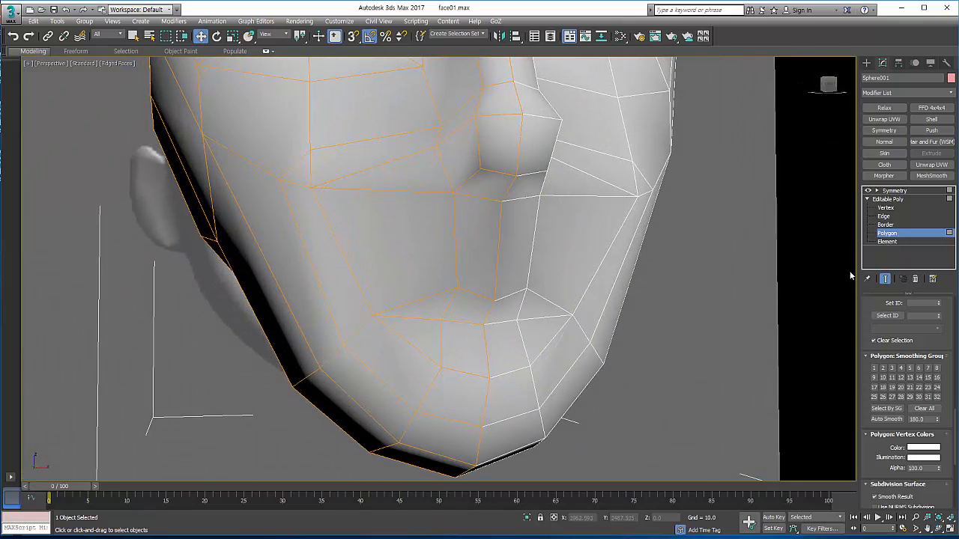
left_click(897, 200)
scroll(866, 373, "up", 5)
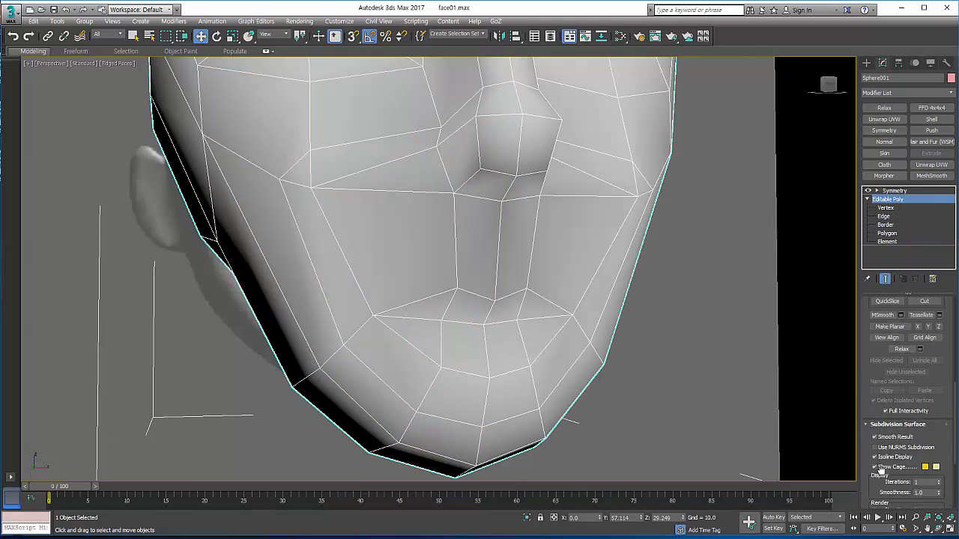
left_click(924, 361)
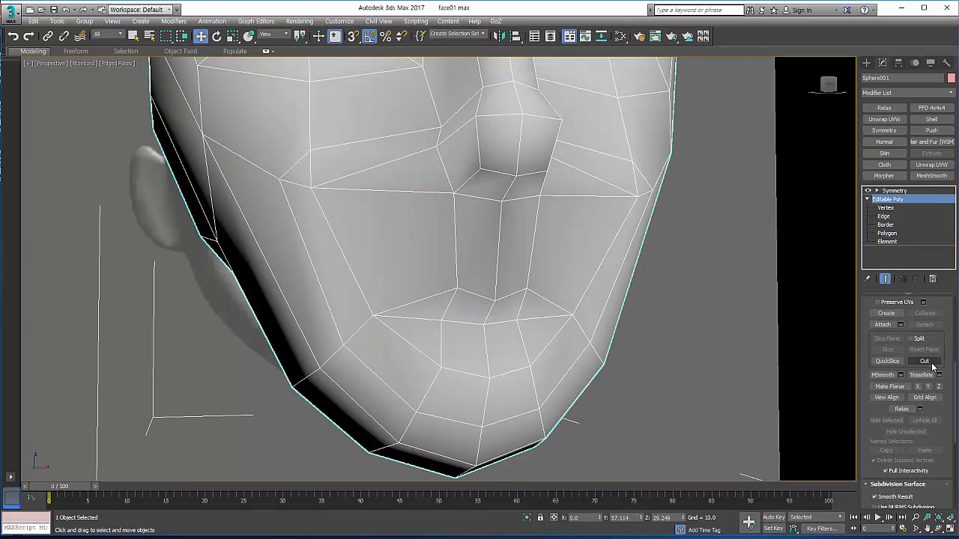
left_click(374, 315)
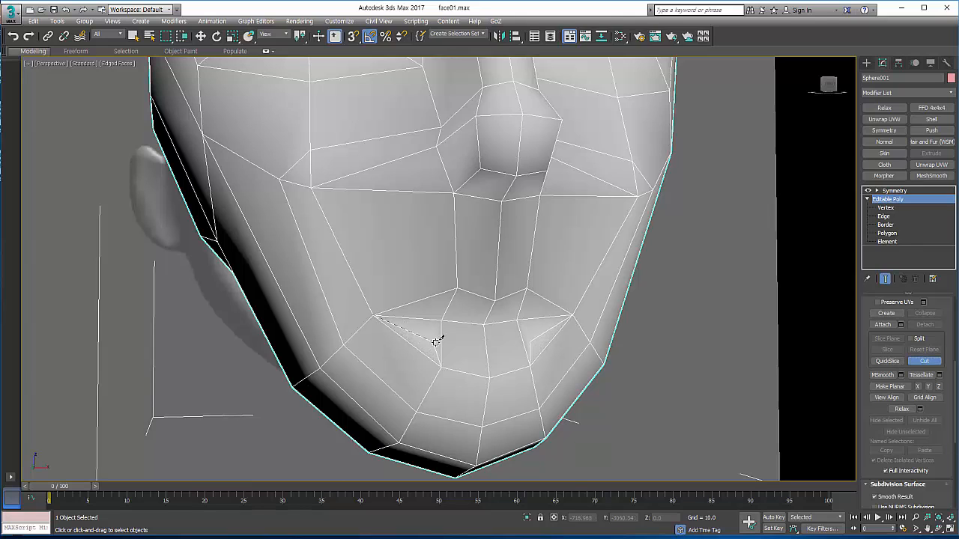
left_click(442, 344)
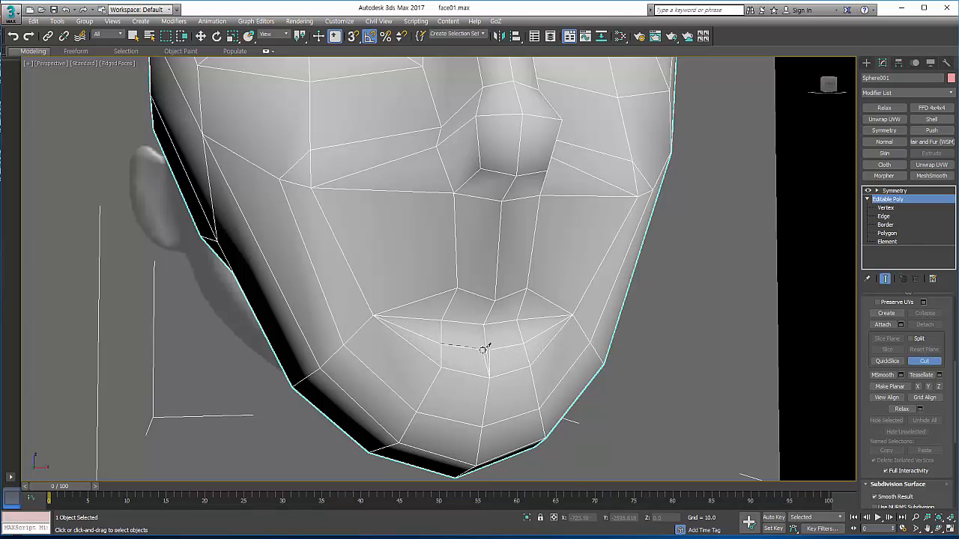
left_click(485, 347)
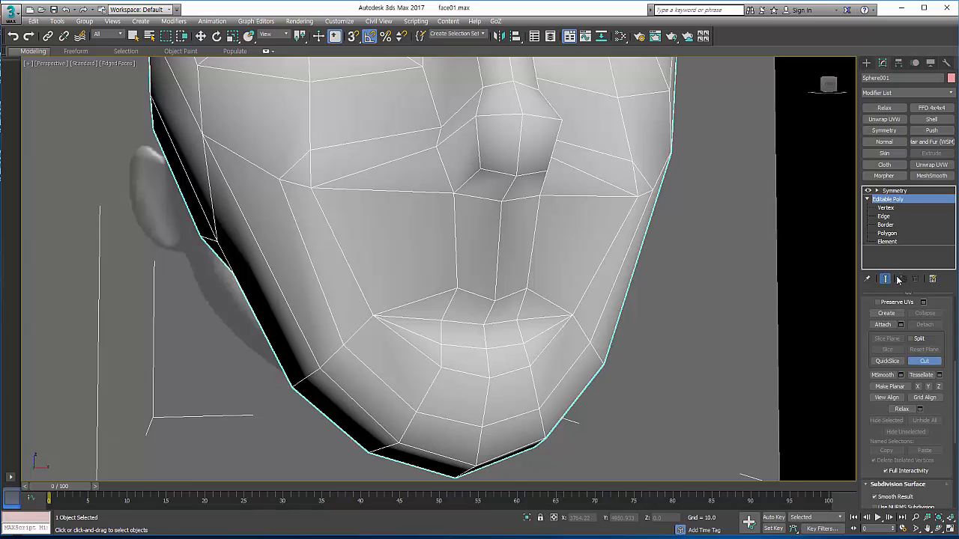
left_click(920, 363)
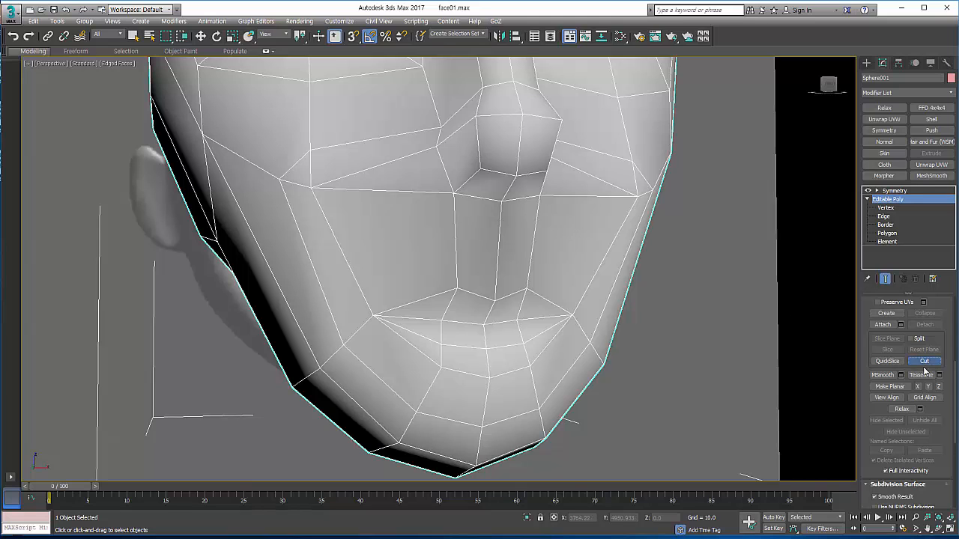
Step: Push the new lower-lip edges forward and set the lip's bottom edges back toward the chin to give the lip volume
left_click(887, 217)
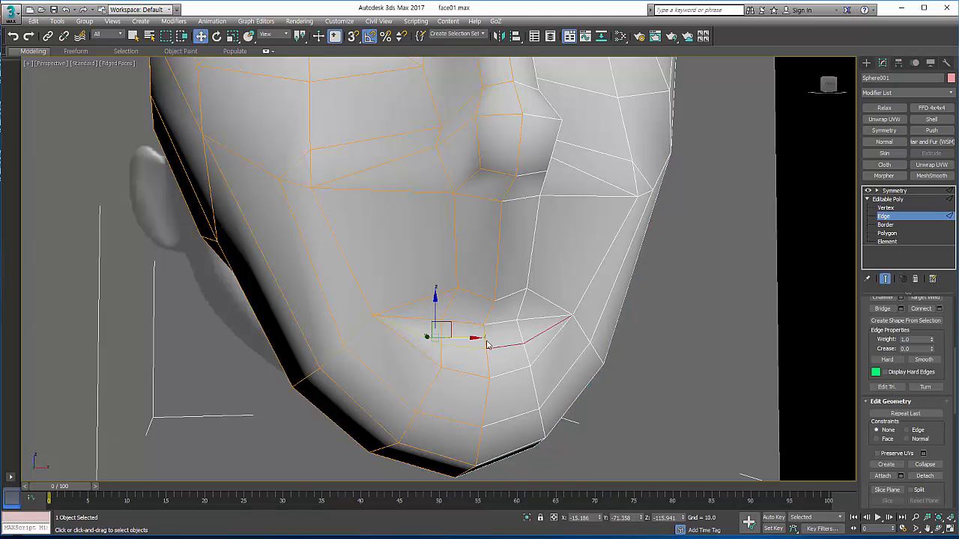
left_click(938, 529)
left_click_drag(478, 313, 496, 325)
right_click(495, 327)
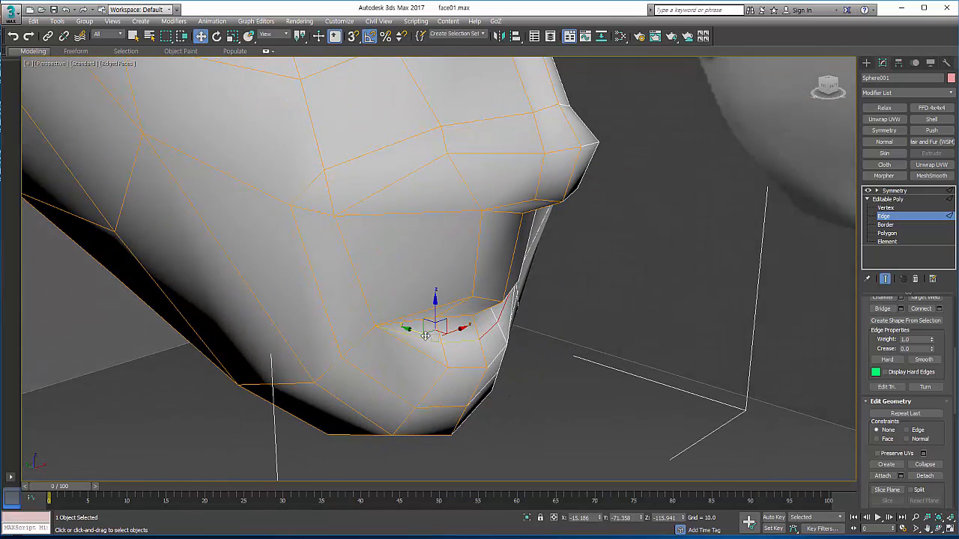
left_click_drag(425, 336, 485, 368)
left_click(480, 367)
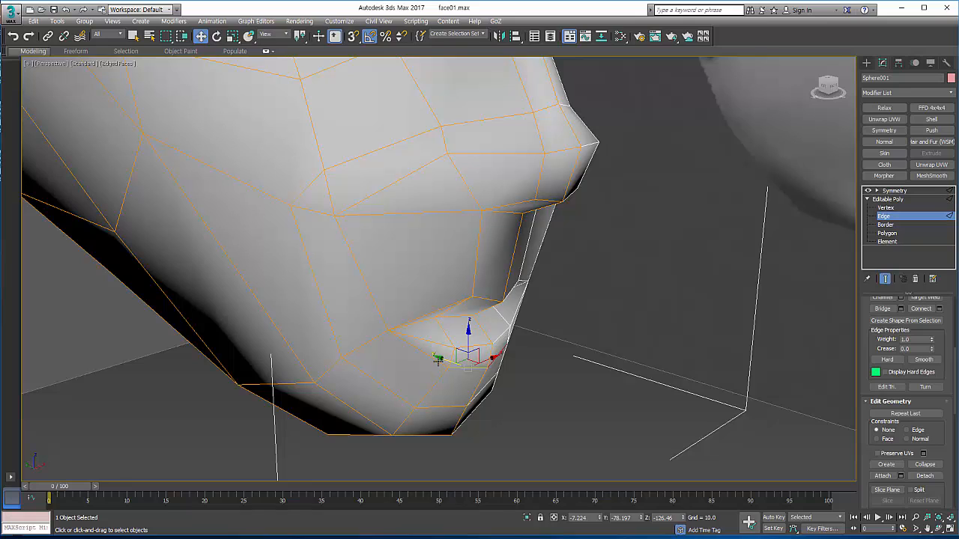
left_click(438, 361)
left_click_drag(428, 352, 418, 348)
left_click(429, 352)
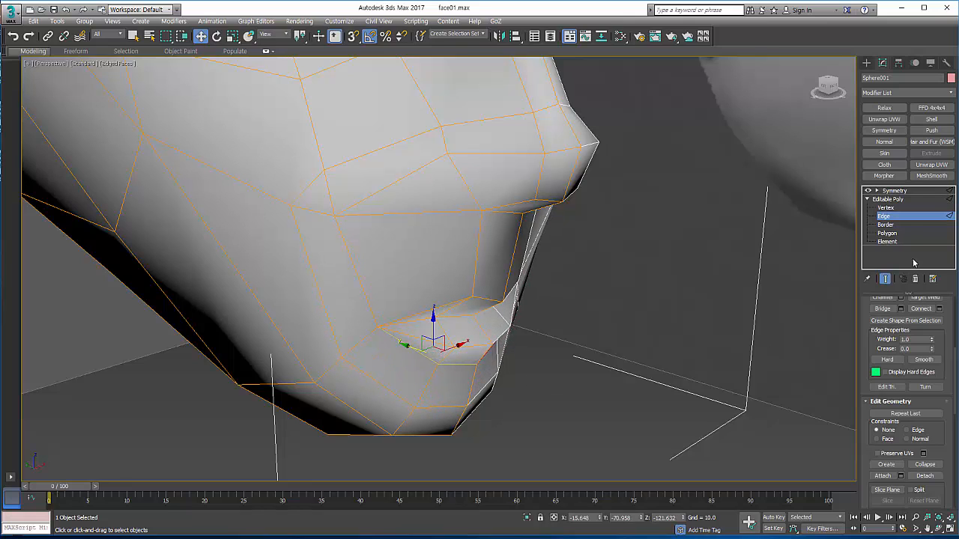
Step: From the front, raise the two vertices of the new lower-lip line and the centre vertex at the lip's bottom edge
left_click(890, 209)
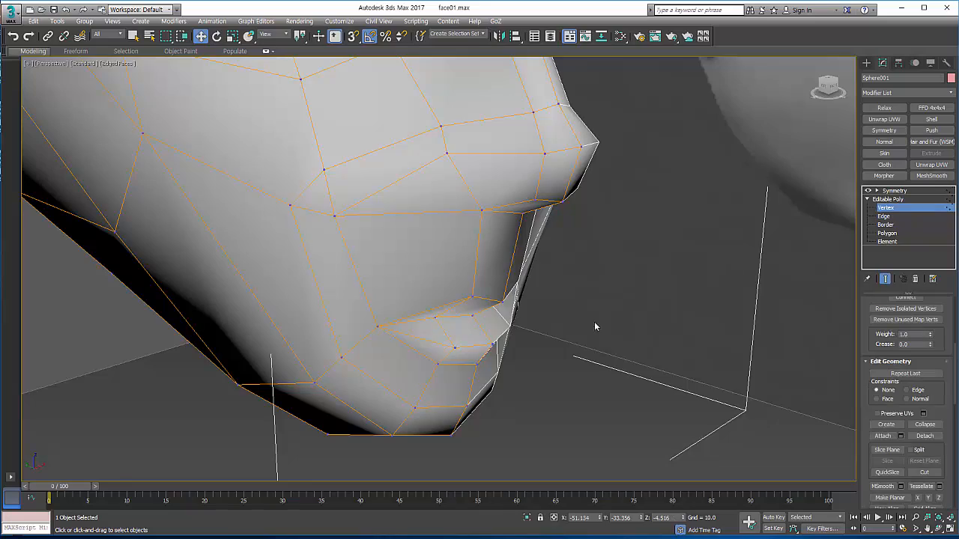
left_click(942, 529)
left_click_drag(473, 281, 437, 266)
right_click(375, 312)
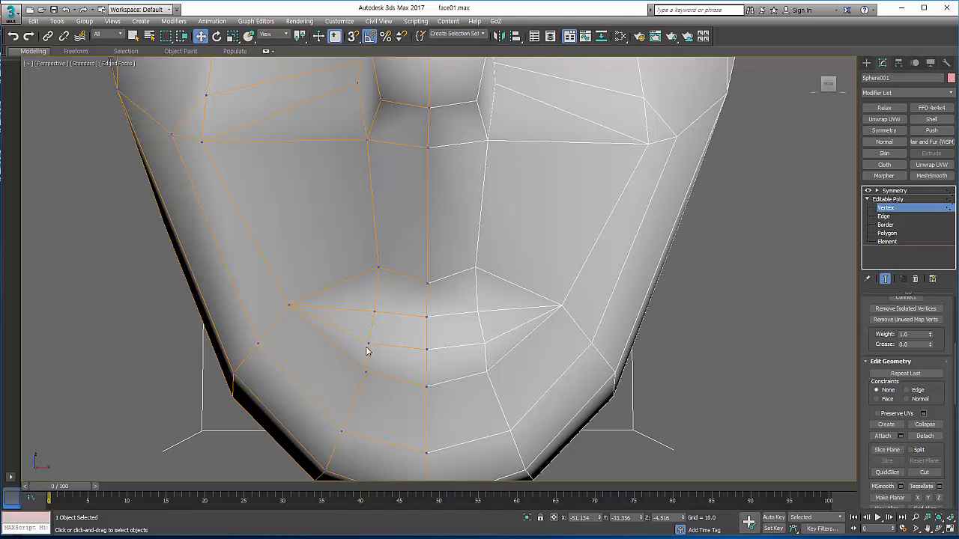
left_click(367, 345)
left_click_drag(370, 313, 369, 306)
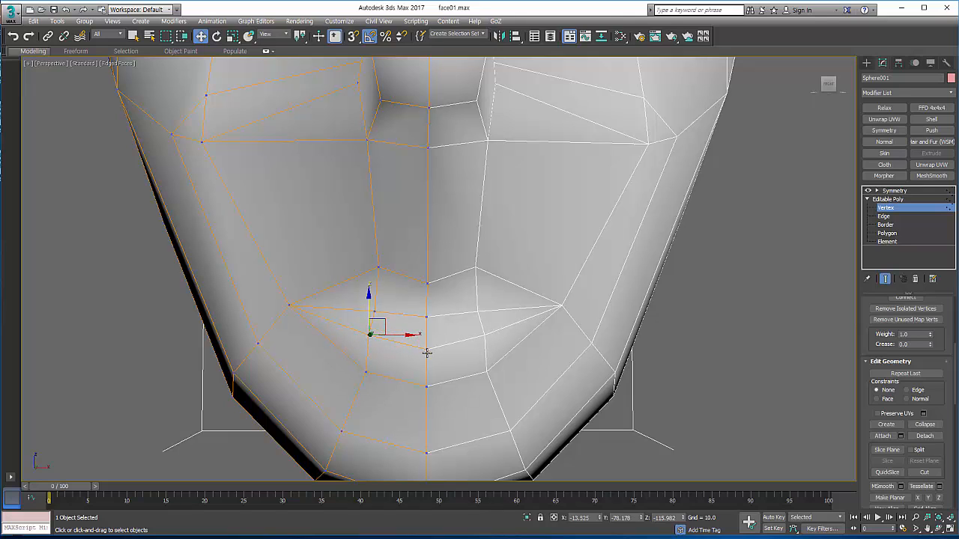
left_click(426, 350)
left_click_drag(426, 321, 429, 309)
left_click(425, 387)
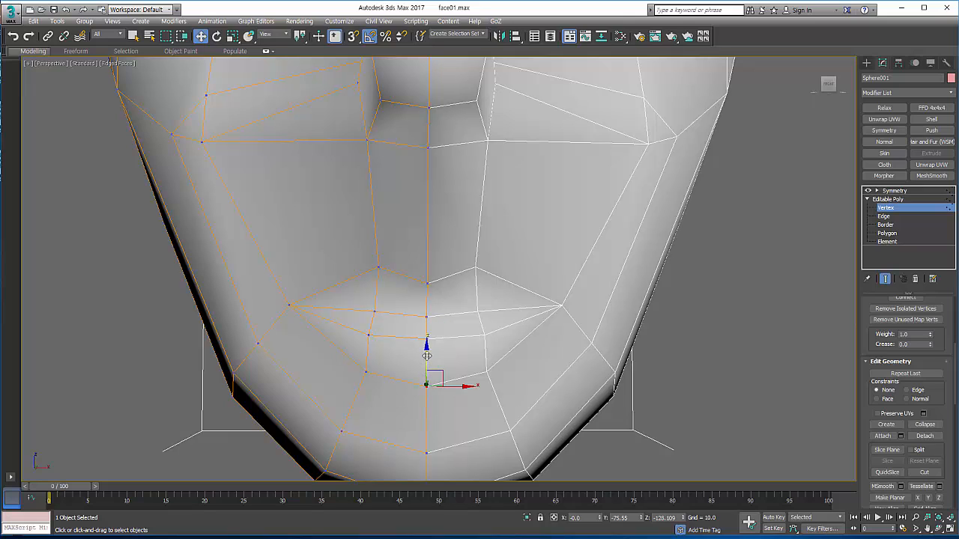
left_click_drag(428, 349, 349, 324)
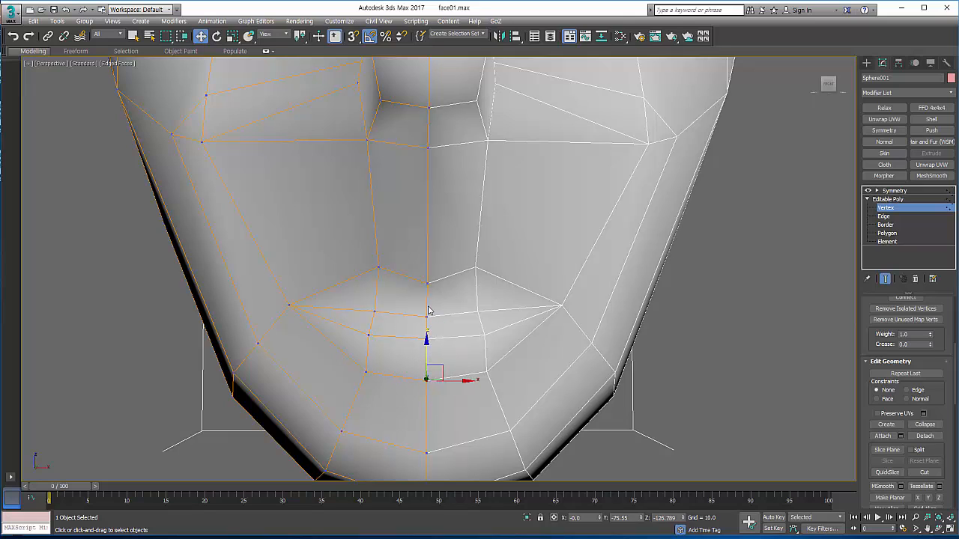
Step: Split the edges along the line between the lips and lower them slightly to open the mouth
scroll(510, 228, "down", 3)
middle_click_drag(503, 228, 537, 225)
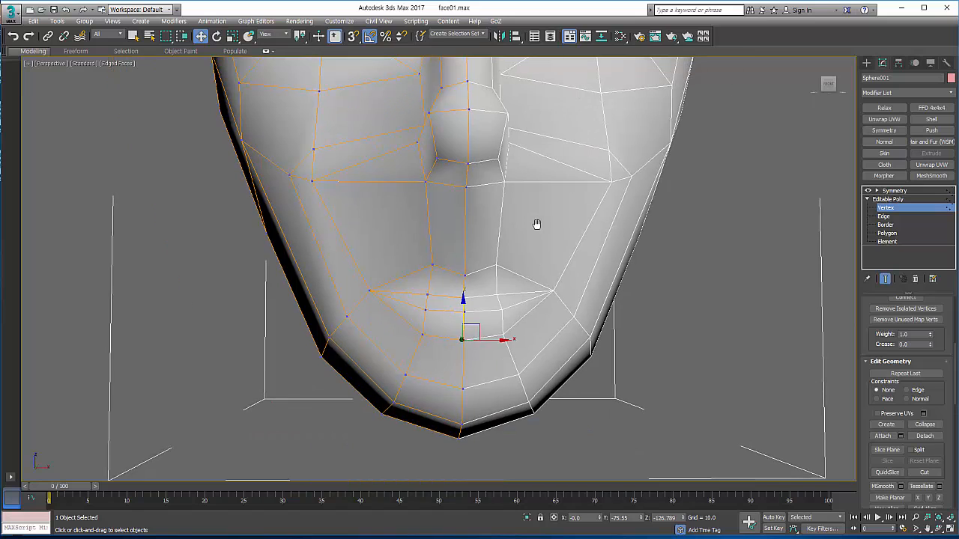
left_click(883, 216)
scroll(479, 266, "up", 4)
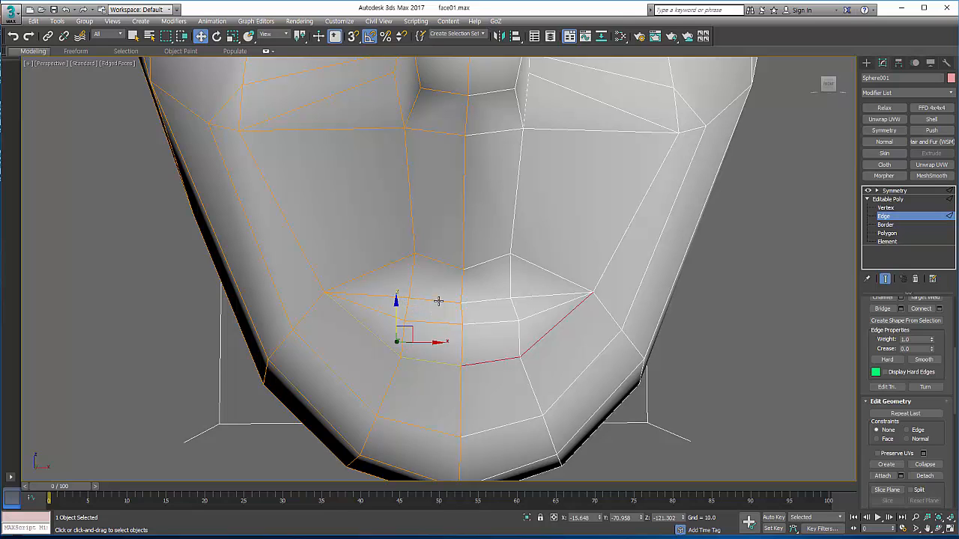
left_click(438, 301)
left_click(391, 297)
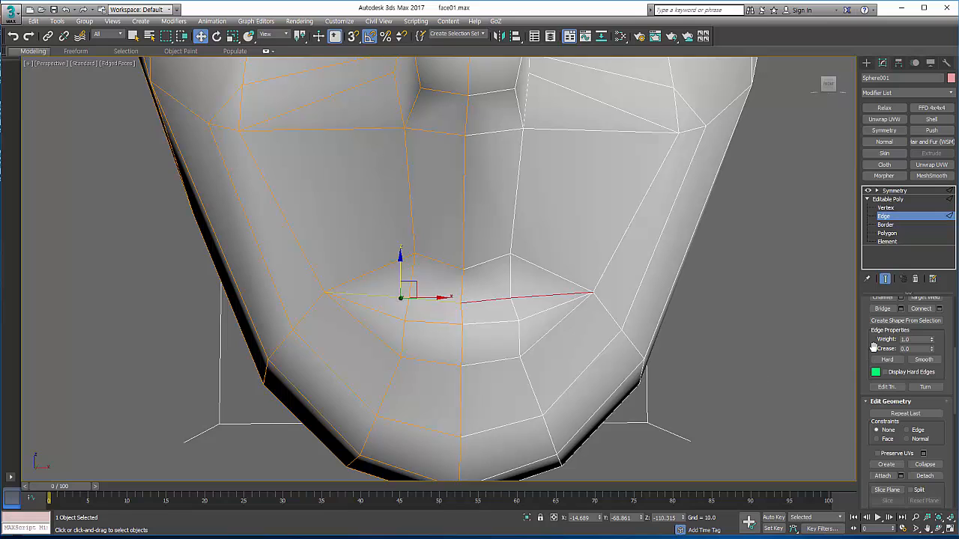
left_click_drag(872, 346, 874, 422)
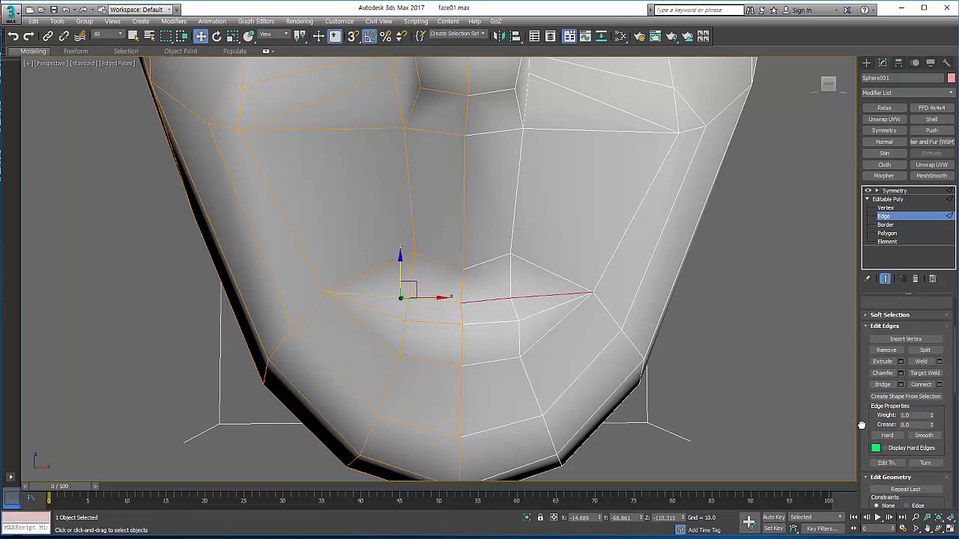
left_click(925, 351)
left_click_drag(401, 266, 401, 272)
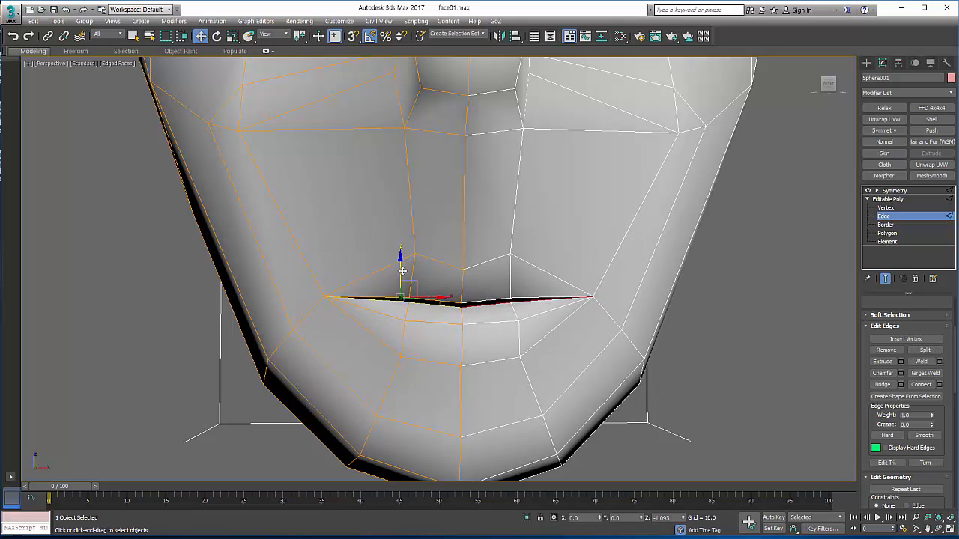
scroll(514, 306, "down", 4)
left_click(645, 386)
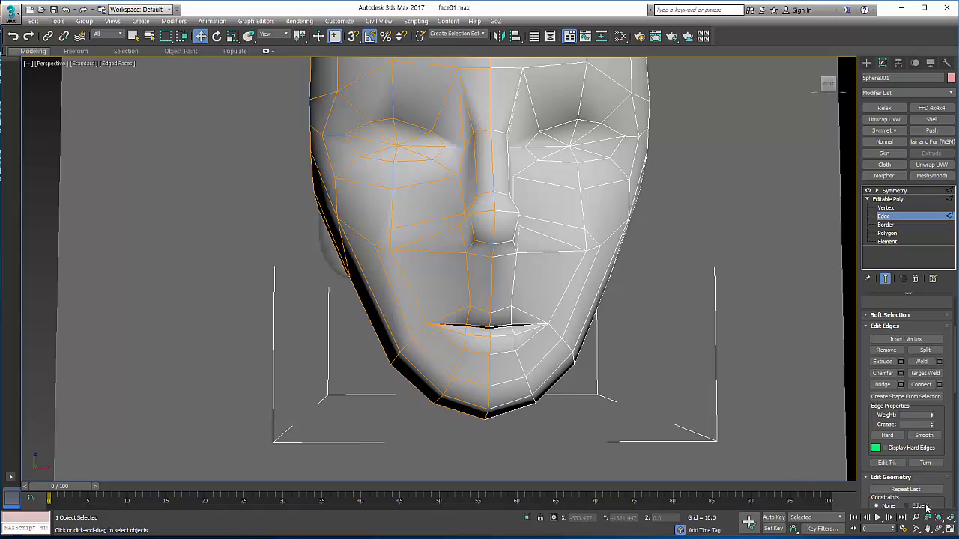
Step: Maximise the left view and make the head see-through over the ear of the reference image
left_click(940, 529)
left_click_drag(520, 285, 480, 299)
middle_click_drag(480, 299, 470, 319)
right_click(471, 320)
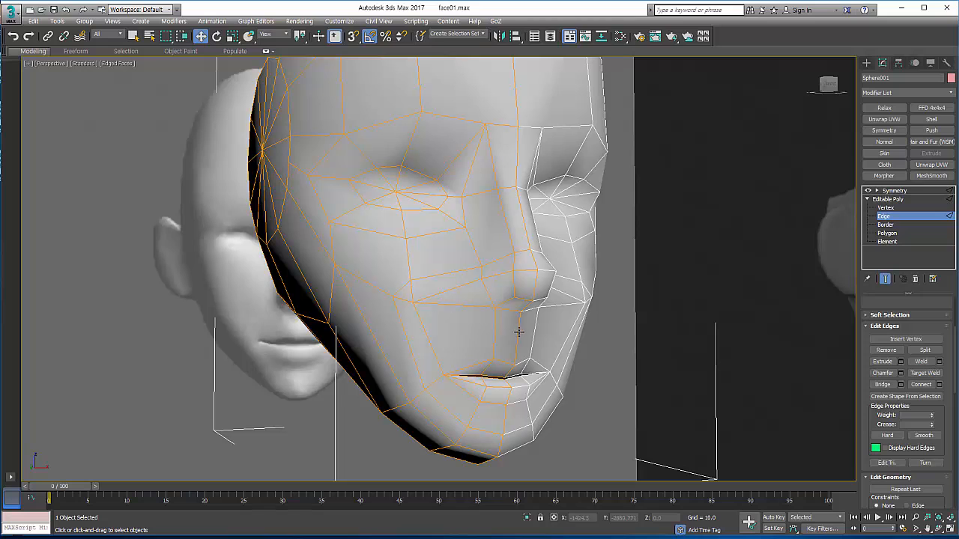
left_click(948, 527)
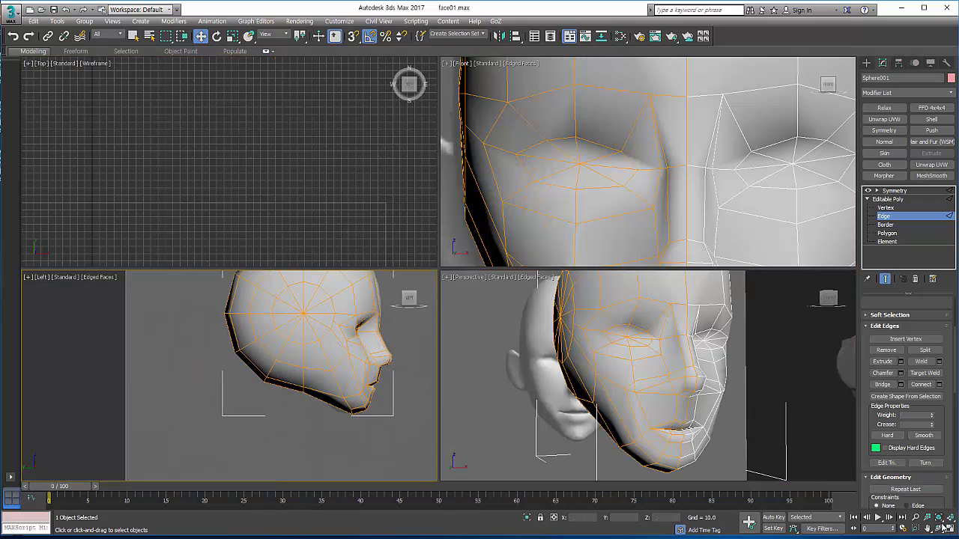
left_click(949, 528)
middle_click_drag(618, 310, 514, 375)
key("alt+x")
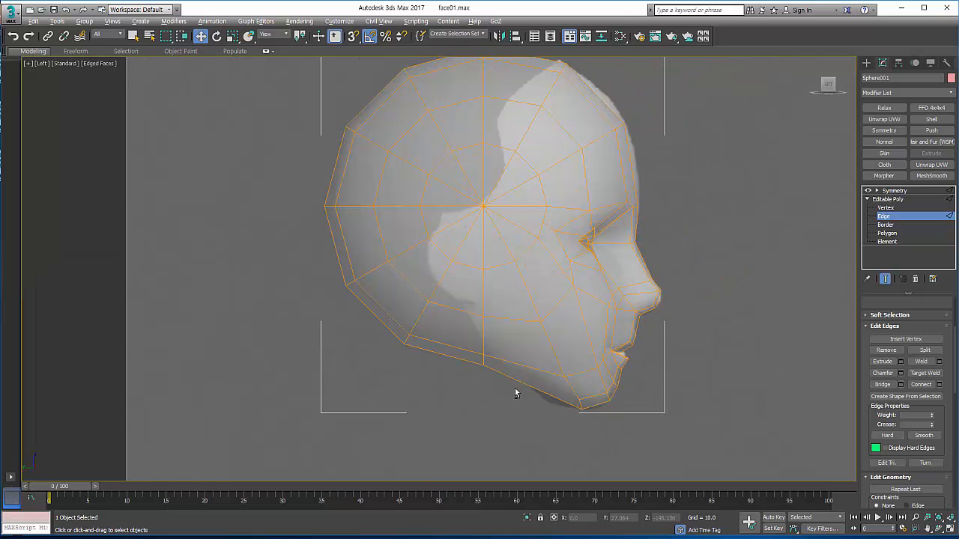
middle_click_drag(463, 282, 459, 288)
scroll(450, 266, "up", 3)
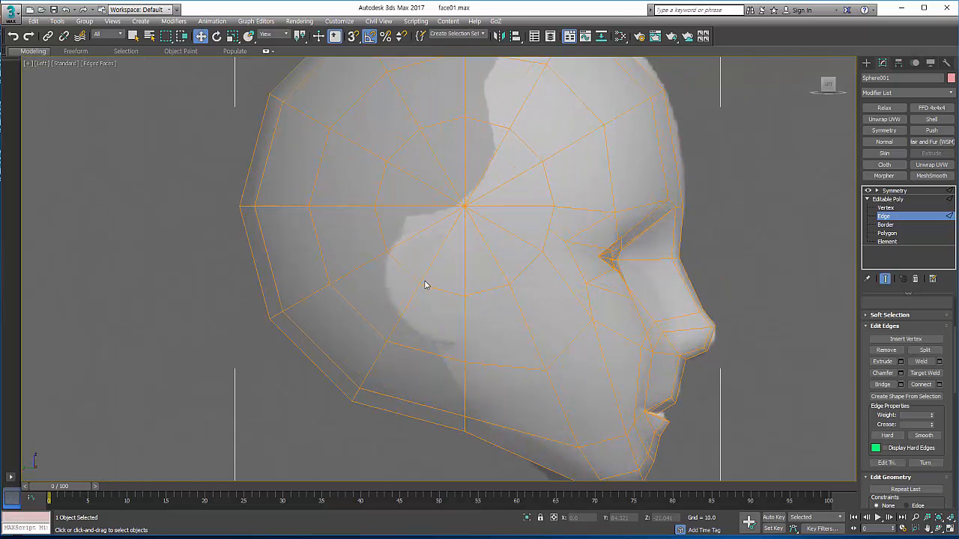
scroll(424, 285, "up", 3)
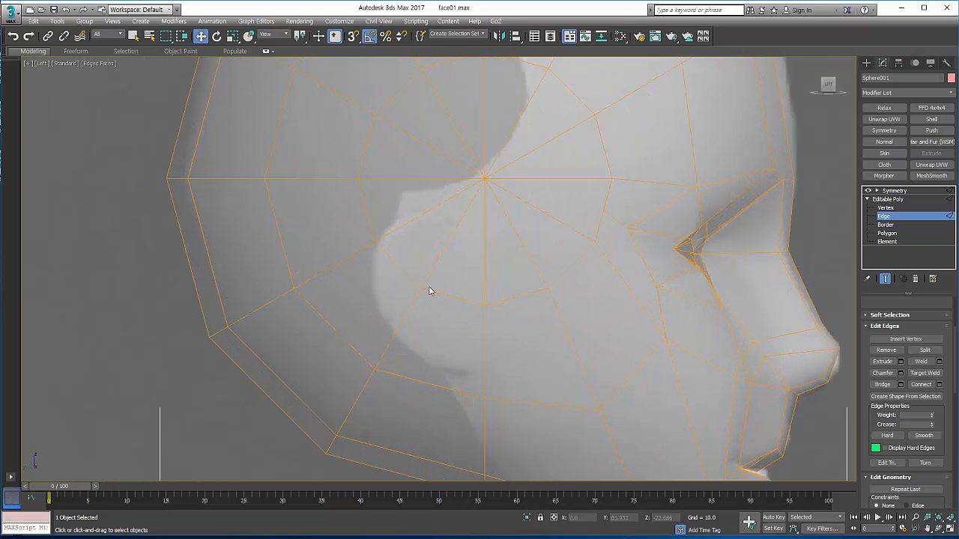
left_click(888, 233)
left_click(410, 248)
left_click(441, 270, "ctrl")
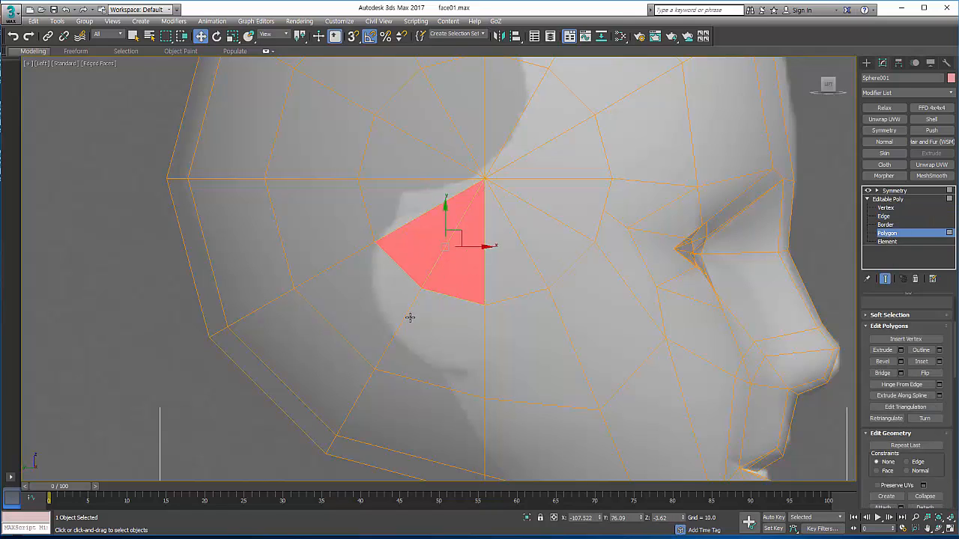
left_click(409, 317, "ctrl")
left_click(382, 299, "ctrl")
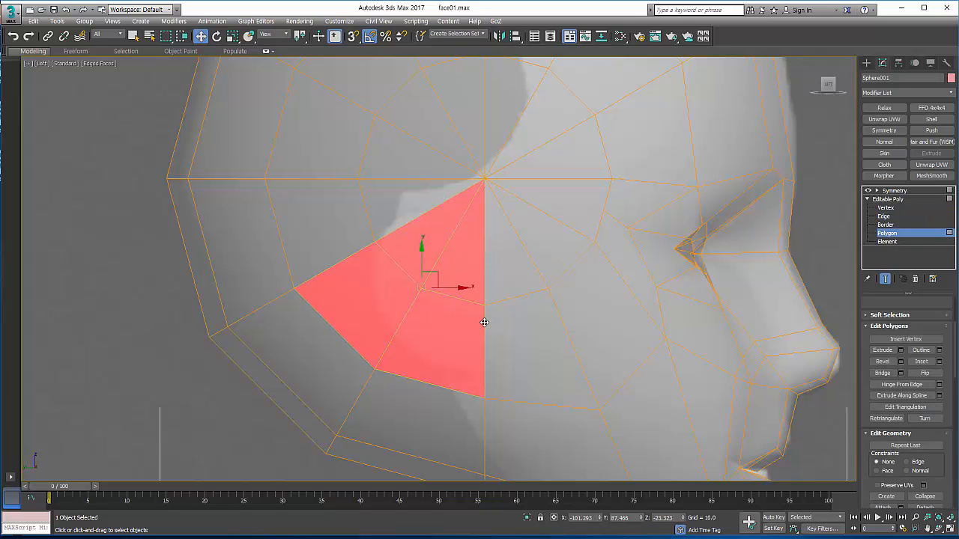
Step: Move the hub vertex of the side fan down onto the ear's top and the vertex behind it onto the ear's upper back corner
left_click(886, 209)
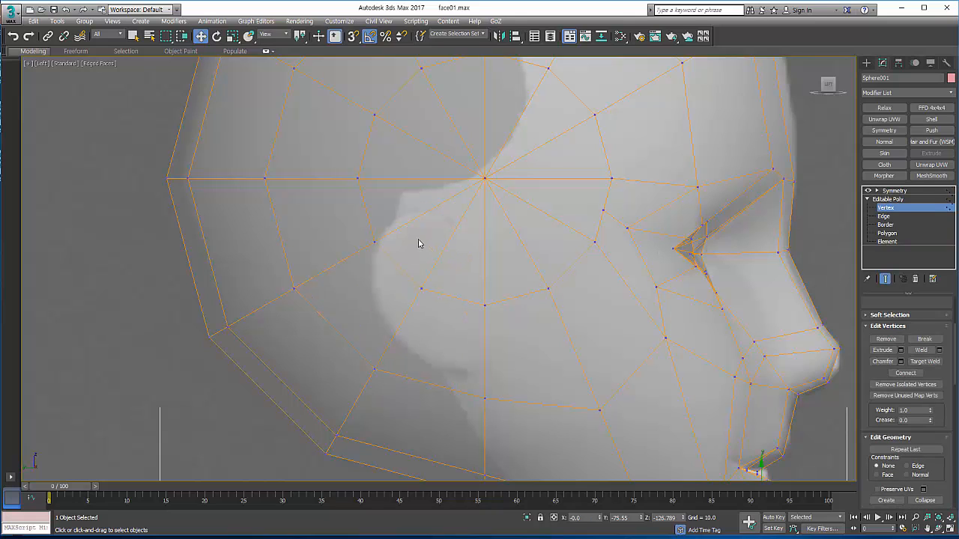
right_click(440, 246)
left_click(453, 256)
left_click_drag(504, 201, 504, 199)
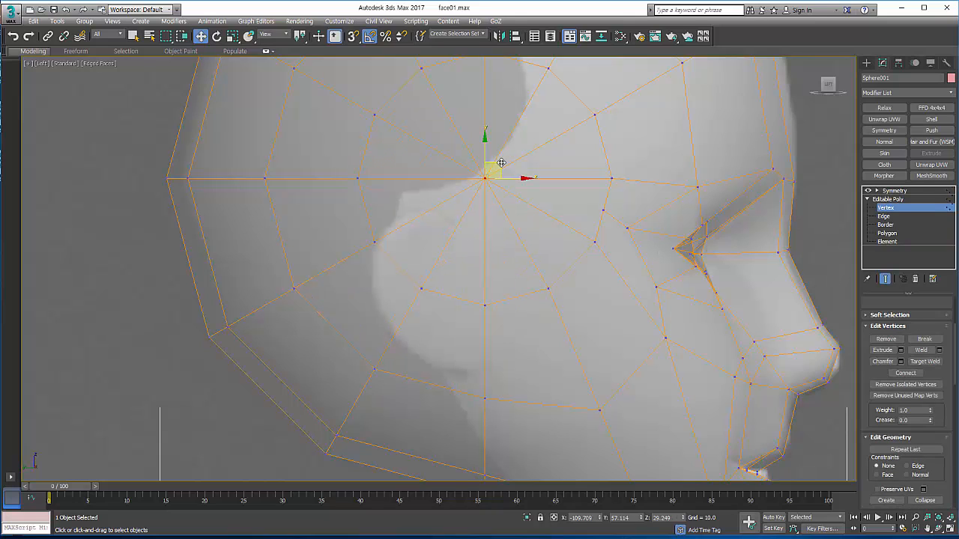
left_click_drag(500, 167, 481, 207)
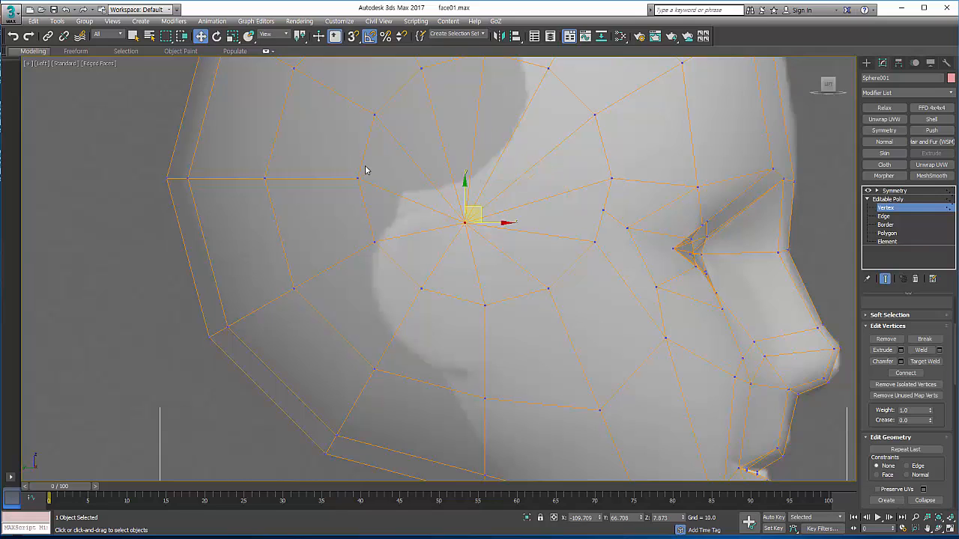
left_click_drag(373, 187, 420, 193)
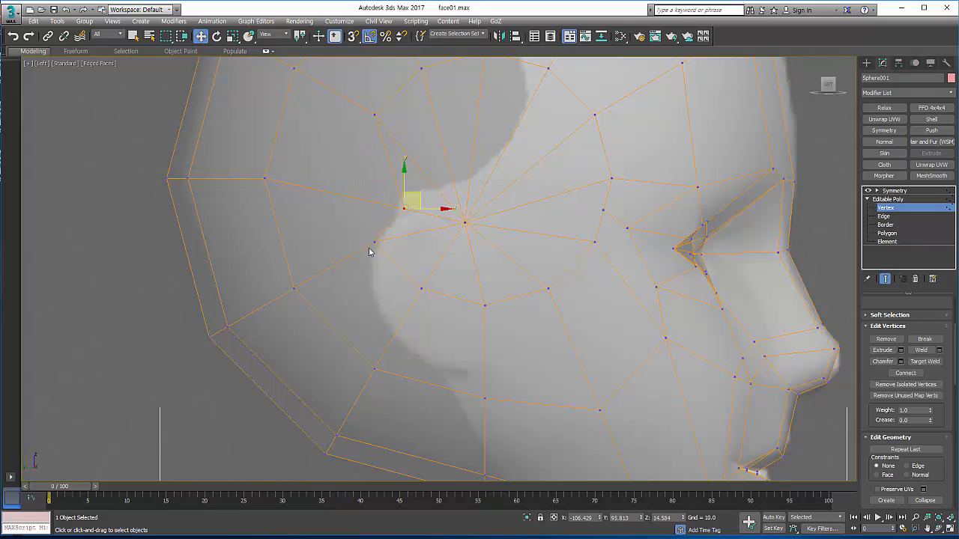
Step: Fit the vertices behind and below the ear to its rear outline and gather the lower ones around the earlobe
left_click_drag(385, 249, 386, 250)
left_click_drag(388, 235, 391, 331)
left_click_drag(502, 328, 502, 326)
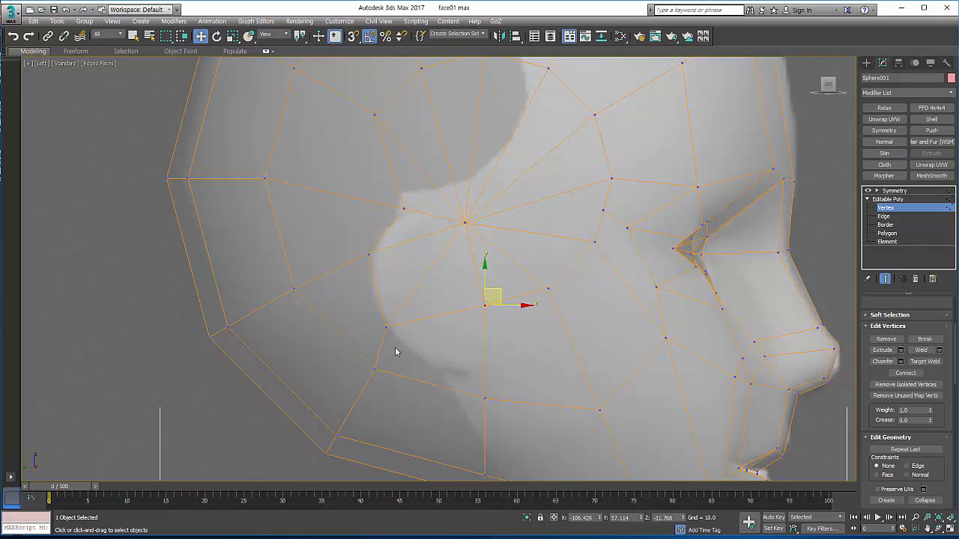
left_click_drag(397, 387, 397, 387)
left_click_drag(383, 355, 442, 358)
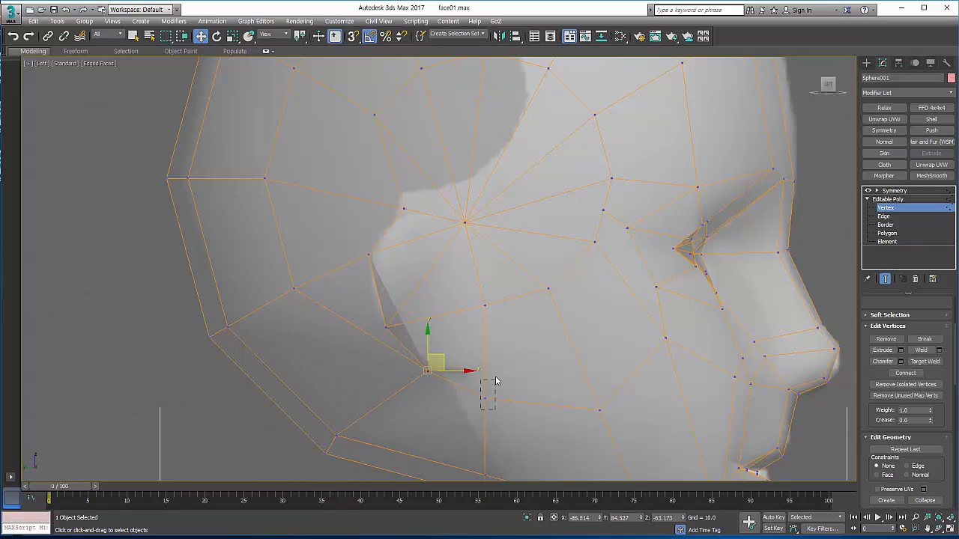
left_click_drag(495, 381, 485, 330)
Step: Pull the vertices at the lower back of the skull forward beneath the ear
scroll(490, 309, "down", 3)
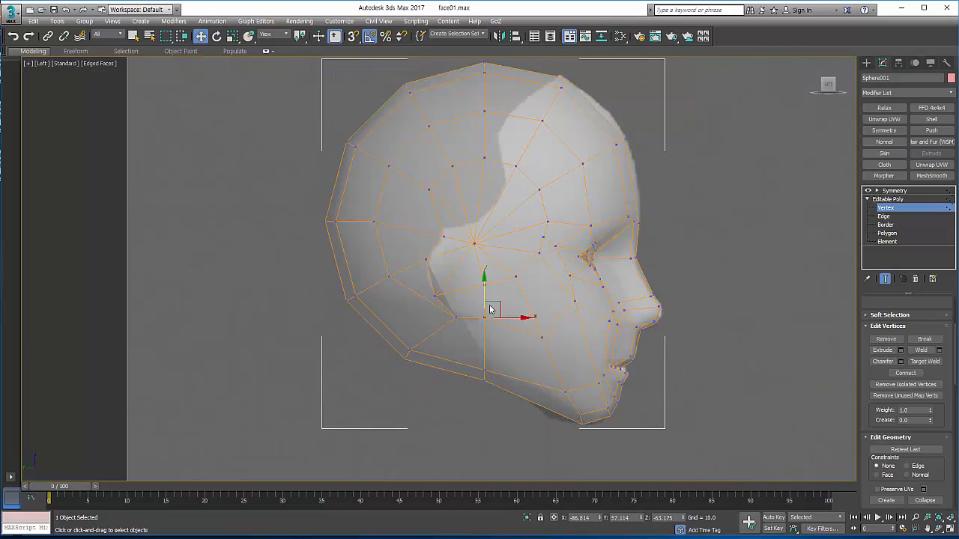
scroll(490, 308, "up", 5)
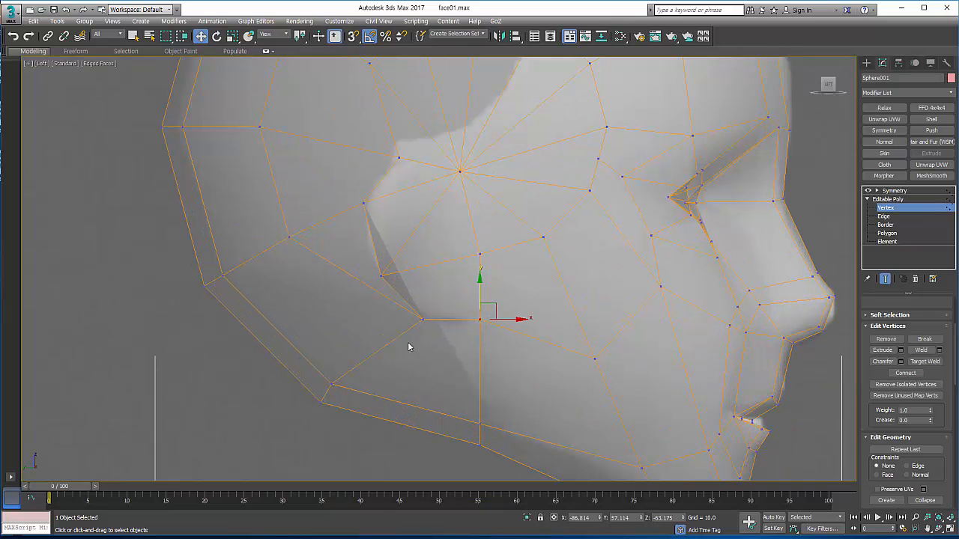
left_click_drag(364, 434, 360, 427)
left_click_drag(338, 387, 411, 394)
left_click(468, 338)
middle_click_drag(432, 175, 424, 212)
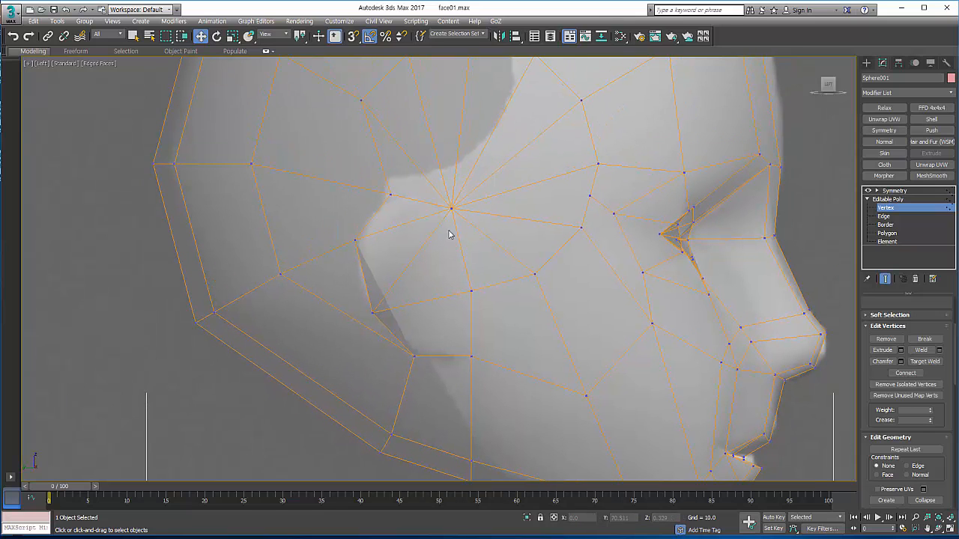
Step: Select the three polygons covering the ear, turn off the see-through display and extrude them outward from the head
left_click(891, 233)
left_click(386, 257)
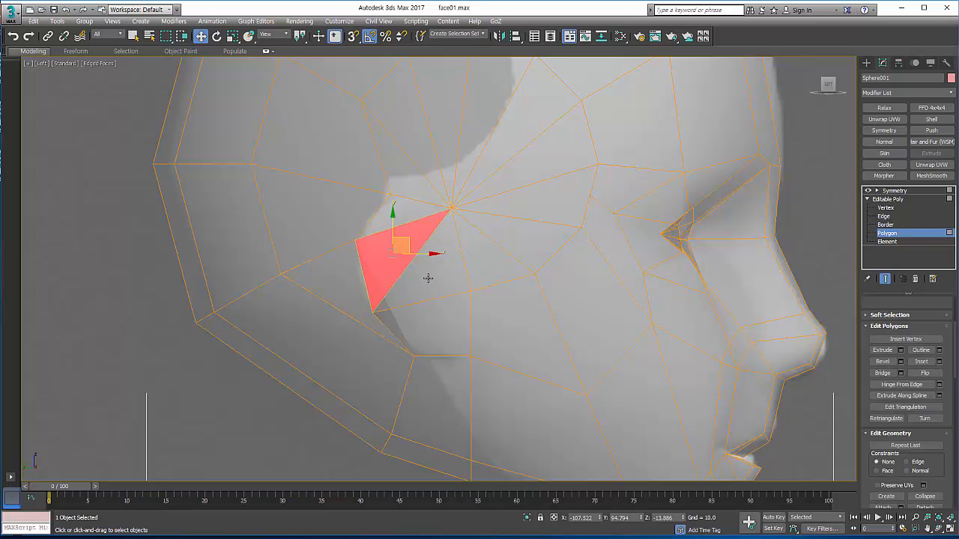
left_click(429, 278, "ctrl")
left_click(438, 322, "ctrl")
key("alt+x")
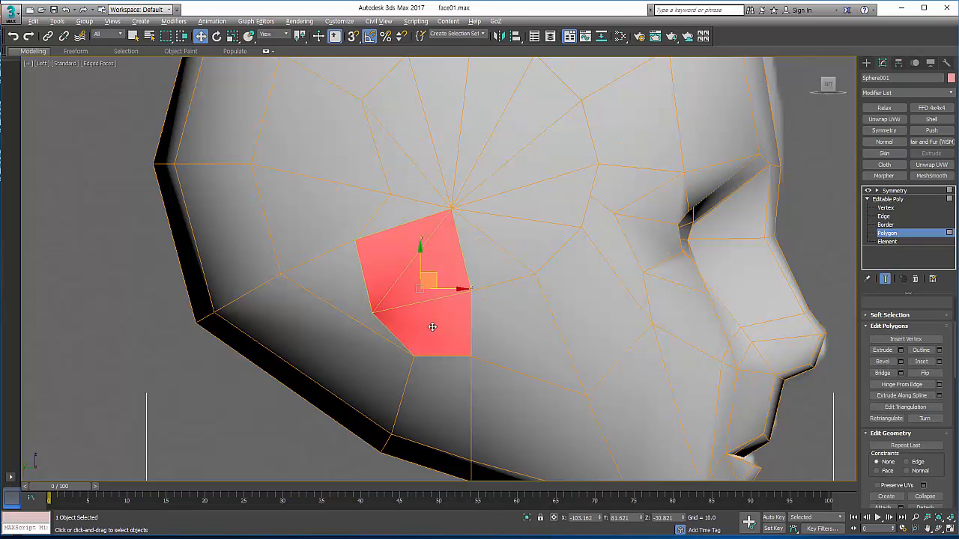
right_click(436, 278)
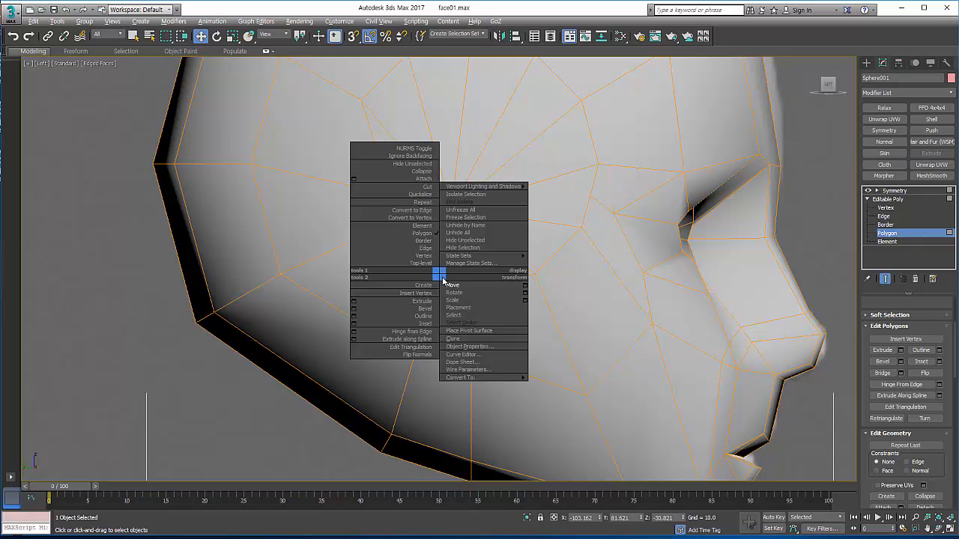
left_click(431, 297)
left_click_drag(434, 292, 439, 263)
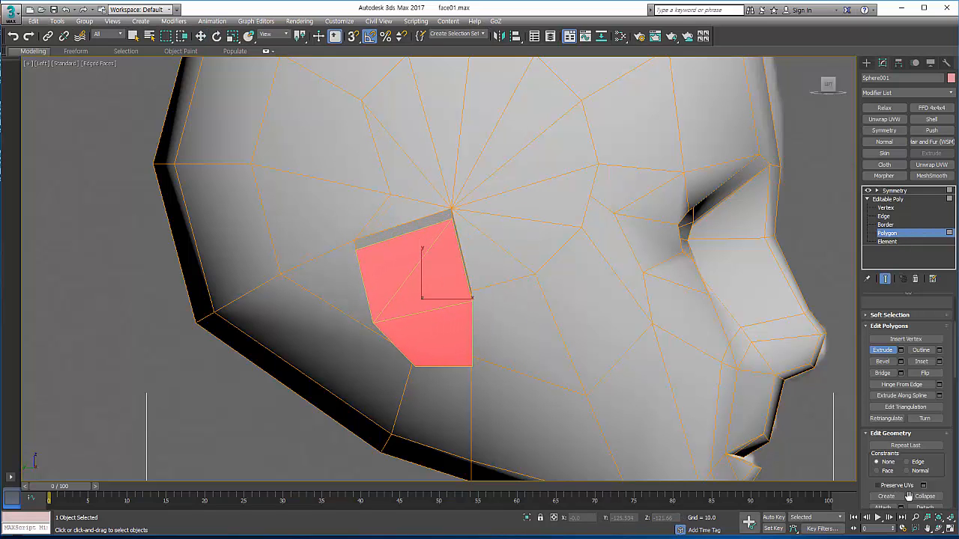
Step: Return to the four-view layout and raise the extruded ear faces in the front view to match the reference ear
left_click(950, 529)
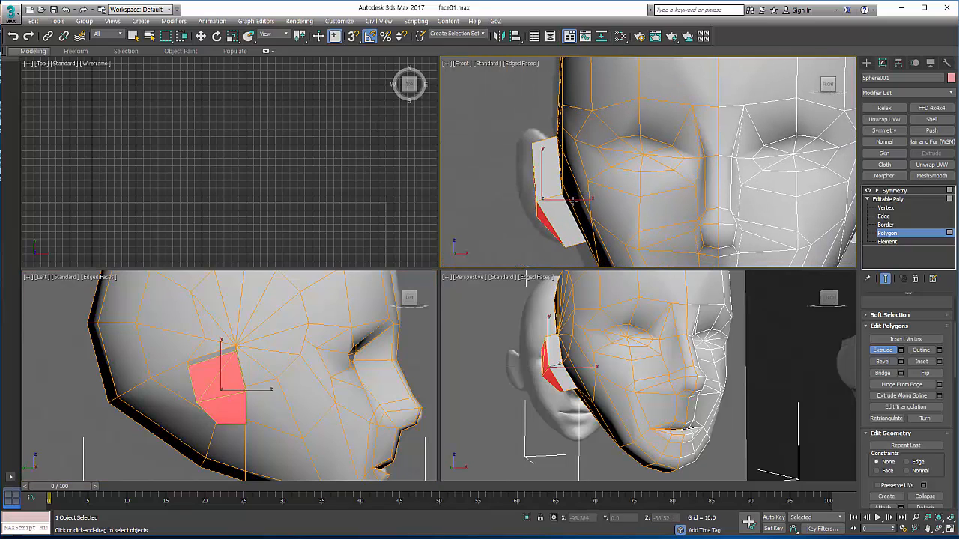
key("w")
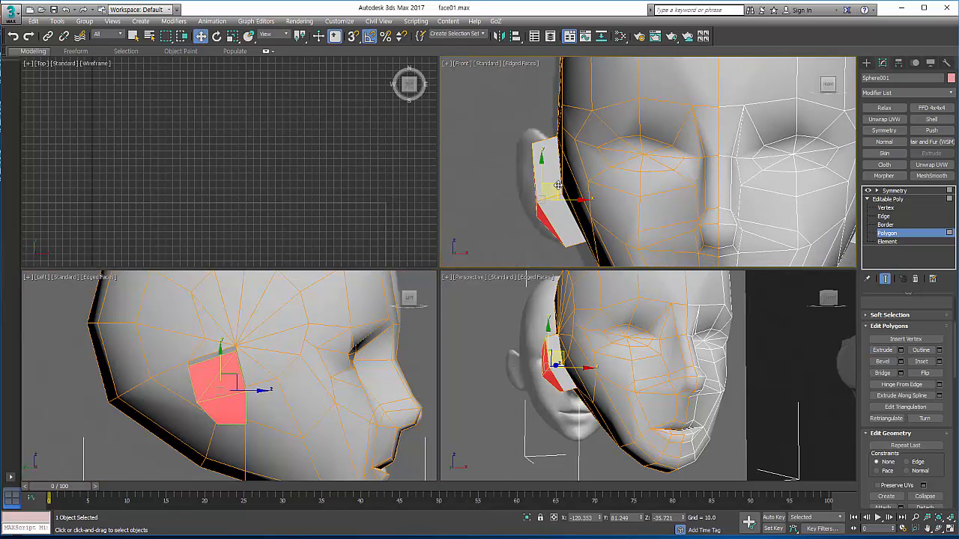
left_click_drag(558, 185, 559, 173)
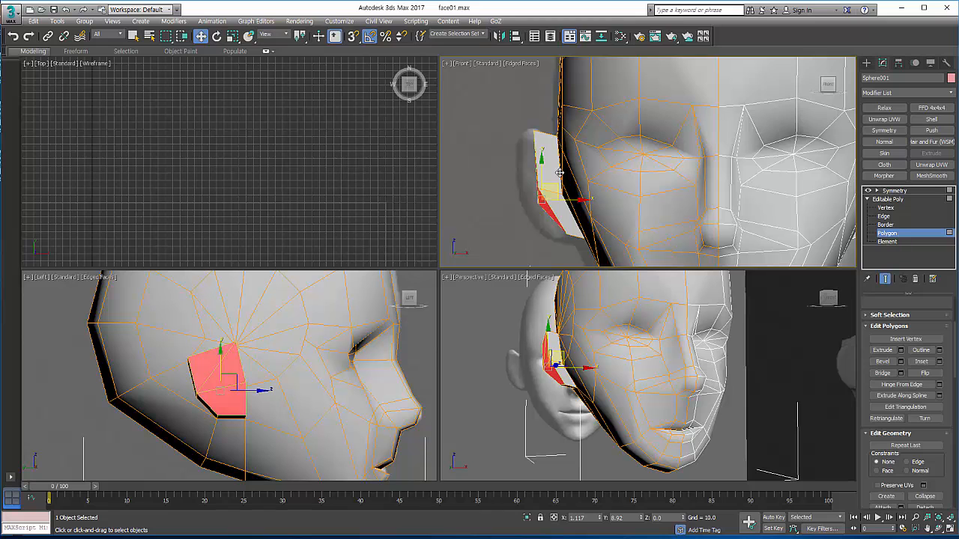
Step: Maximise the perspective view, orbit to the ear and delete its outer faces to leave an open rim
middle_click_drag(584, 362, 587, 382, "alt")
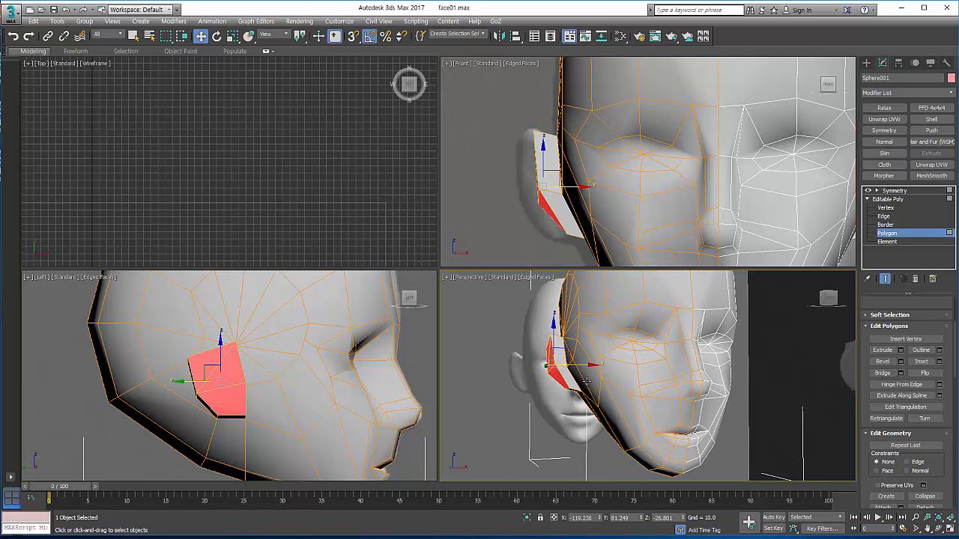
left_click(950, 519)
left_click(938, 528)
left_click_drag(450, 309, 432, 290)
middle_click_drag(433, 290, 490, 323)
scroll(490, 323, "up", 3)
left_click_drag(439, 283, 428, 287)
key("Delete")
key("w")
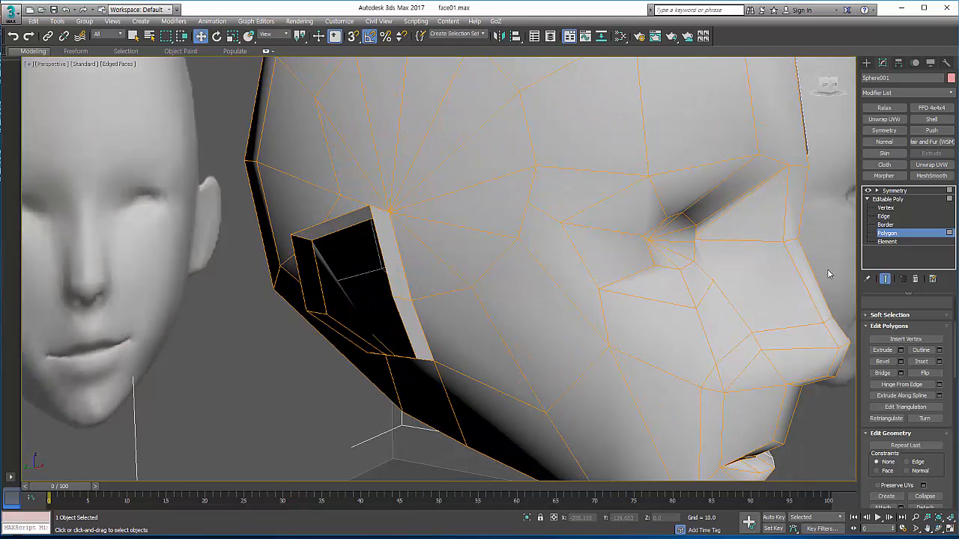
Step: Scale copies of the ear's open border inward to form an inner rim and close the opening at its centre
left_click(889, 224)
left_click(373, 226)
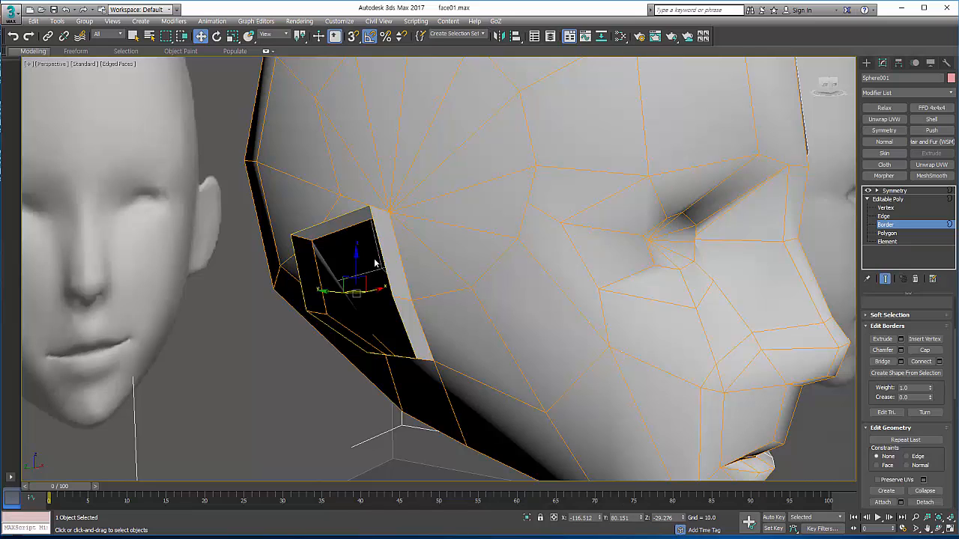
right_click(375, 264)
left_click(404, 278)
left_click_drag(361, 292, 394, 472, "shift")
right_click(361, 290)
left_click(376, 317)
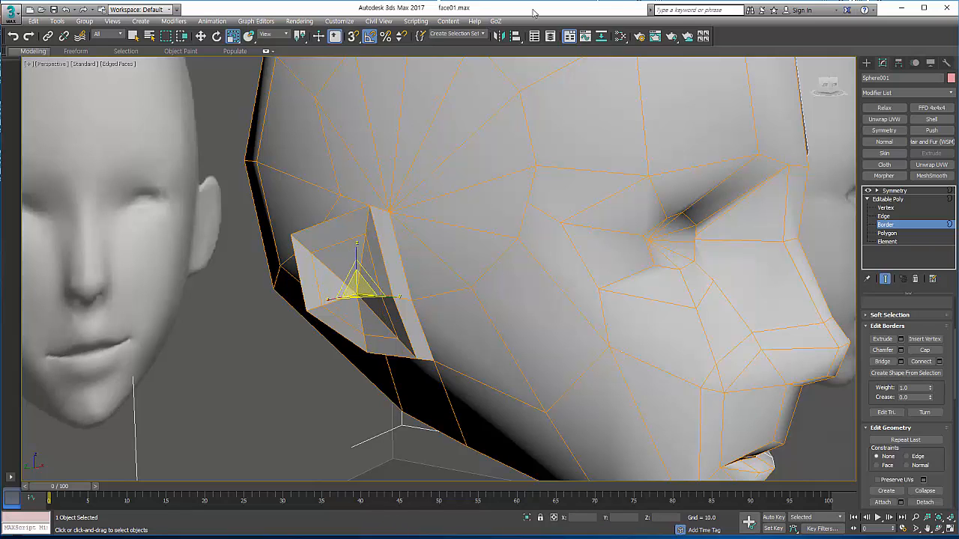
Step: Weld the vertices gathered at the ear's centre and push that point about 11 units along X into the head
left_click(887, 208)
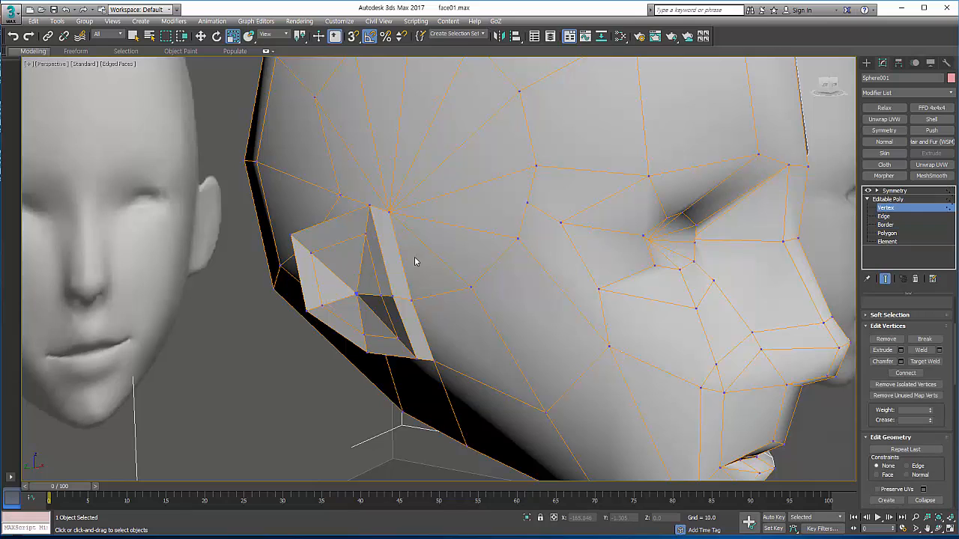
left_click(357, 295)
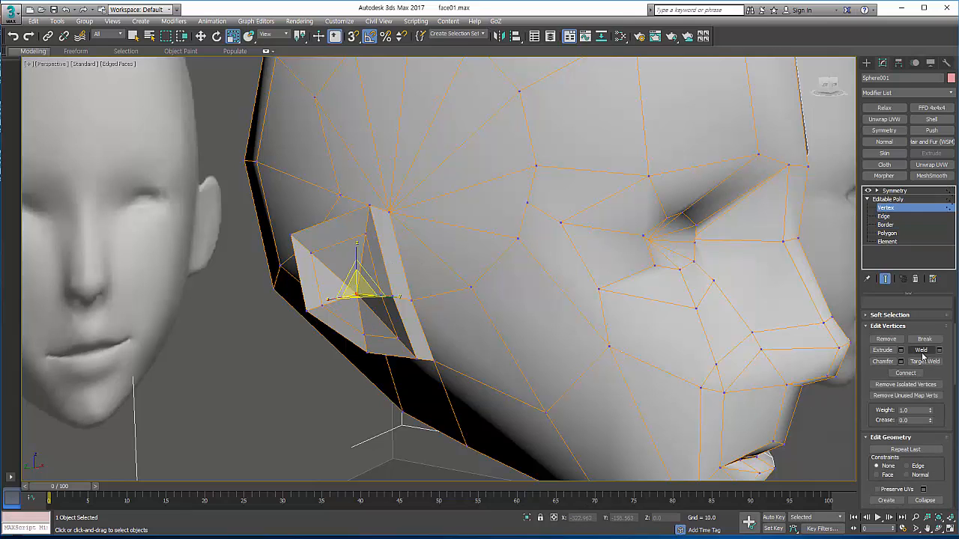
right_click(406, 301)
left_click(424, 310)
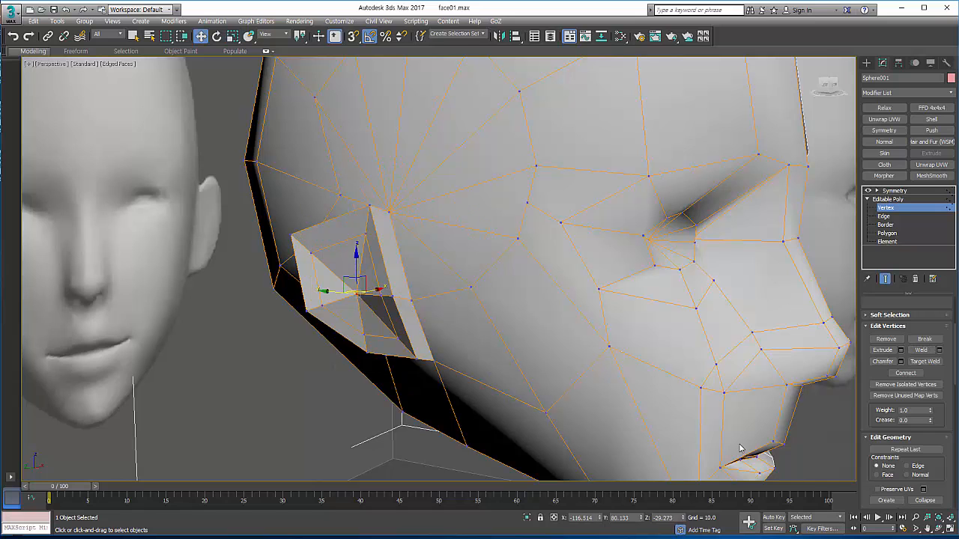
middle_click_drag(454, 317, 378, 281, "alt")
left_click_drag(383, 279, 399, 271)
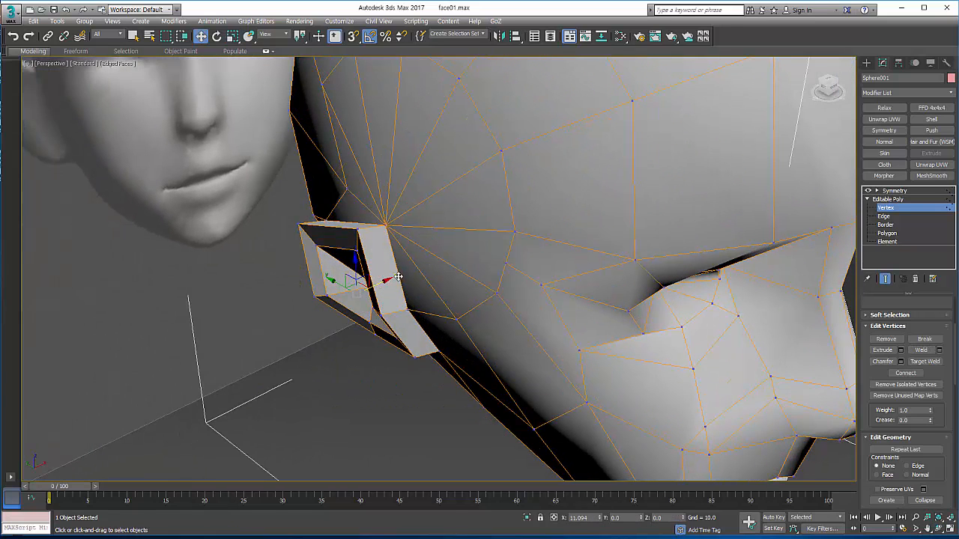
Step: From the side, lower the fan's hub vertex slightly toward the top of the ear
left_click(937, 529)
left_click_drag(474, 296, 525, 276)
middle_click_drag(463, 257, 465, 257)
right_click(437, 248)
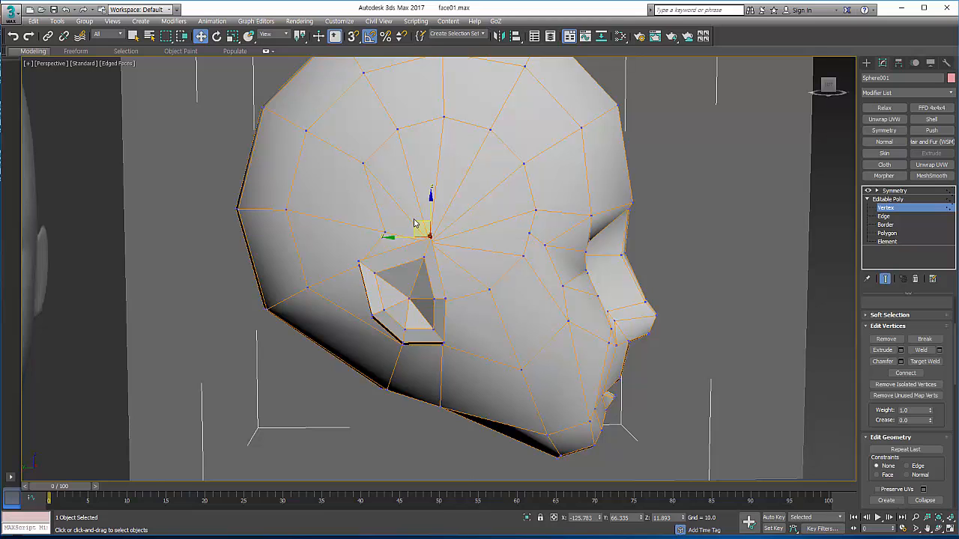
left_click_drag(415, 224, 451, 258)
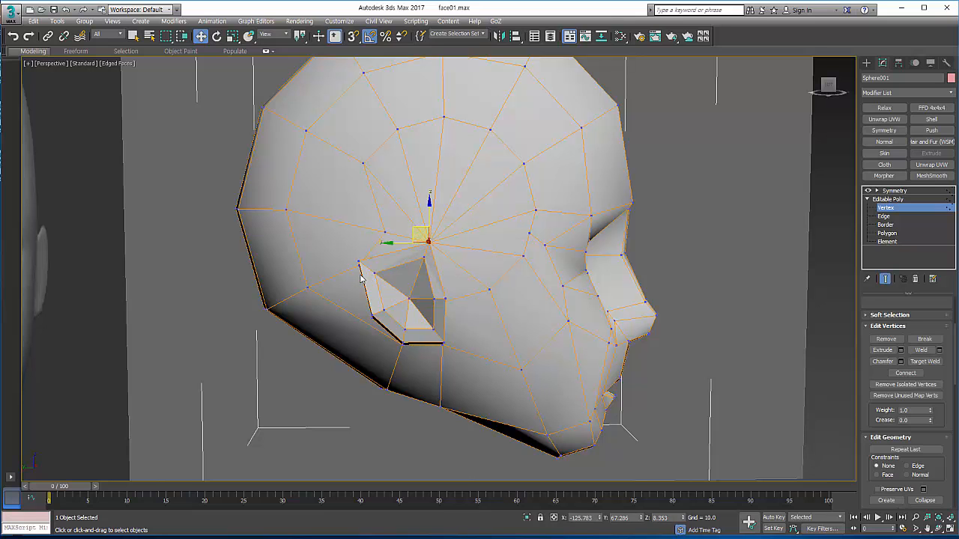
middle_click_drag(514, 312, 441, 307)
Step: Remove the Symmetry modifier from the head and apply a Relax modifier to the remaining half
left_click(940, 529)
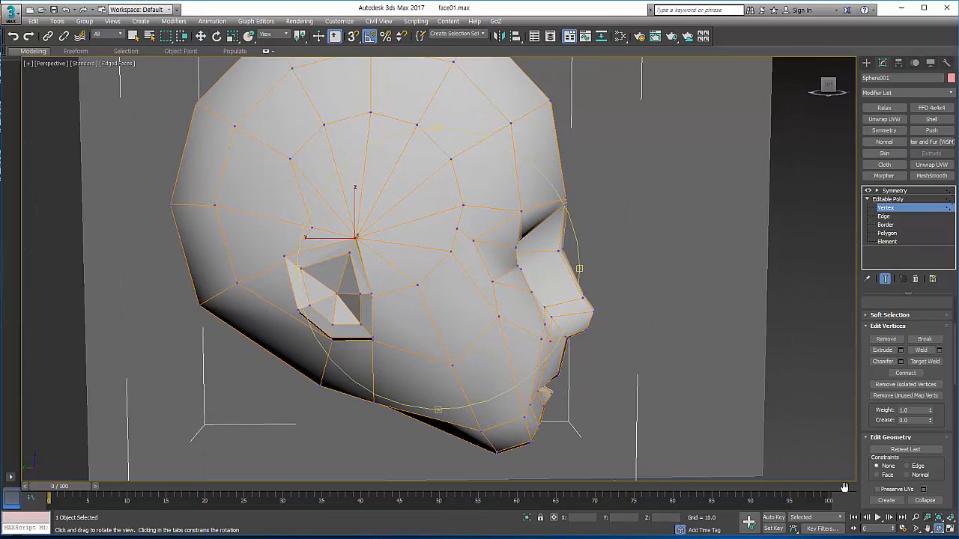
left_click_drag(469, 294, 443, 294)
key("w")
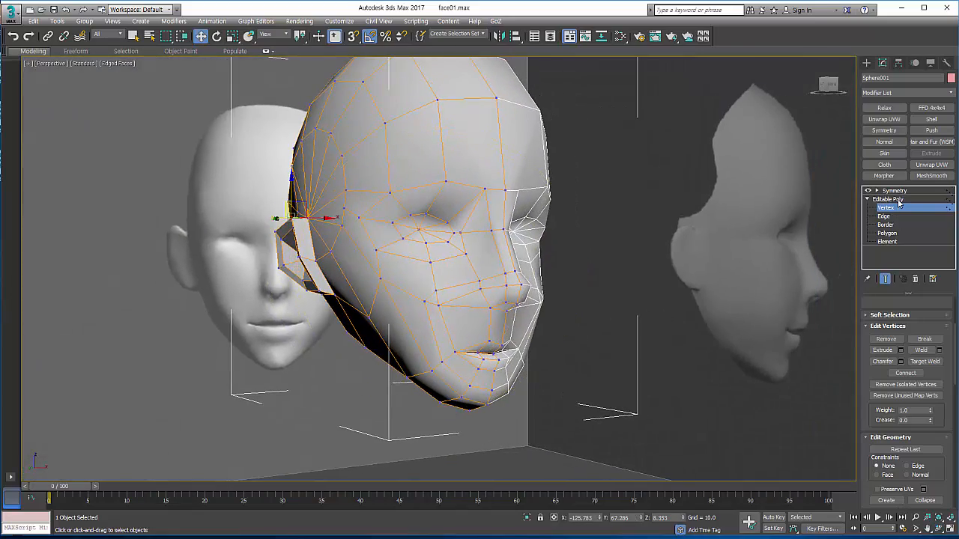
left_click(898, 200)
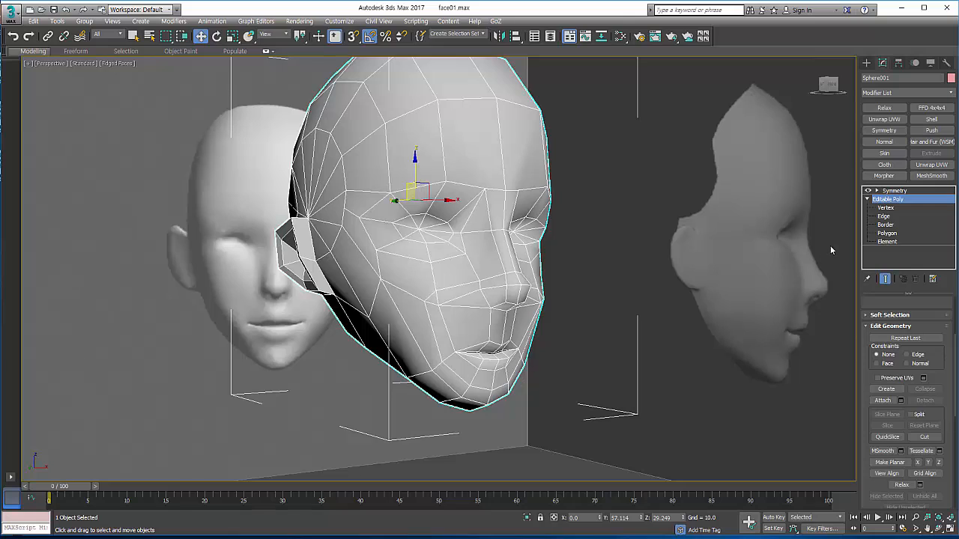
left_click(895, 191)
left_click(917, 278)
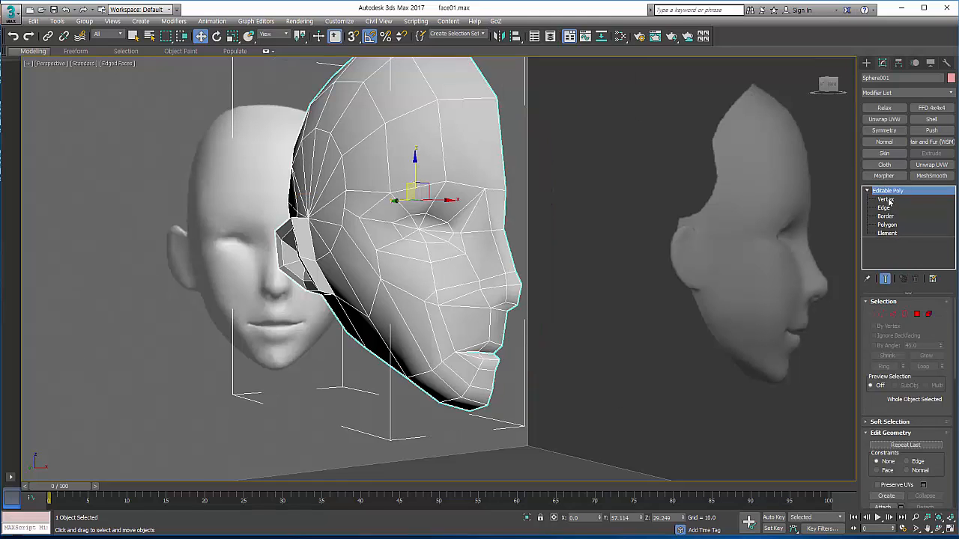
left_click(882, 109)
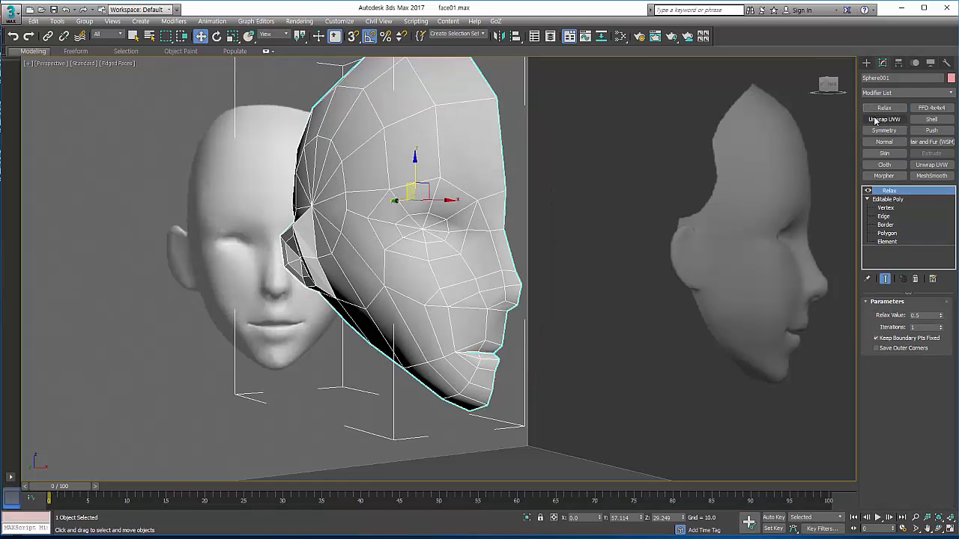
Step: Return to the four-view layout and frame the head in the front and perspective views to check the relaxed shape
left_click(950, 528)
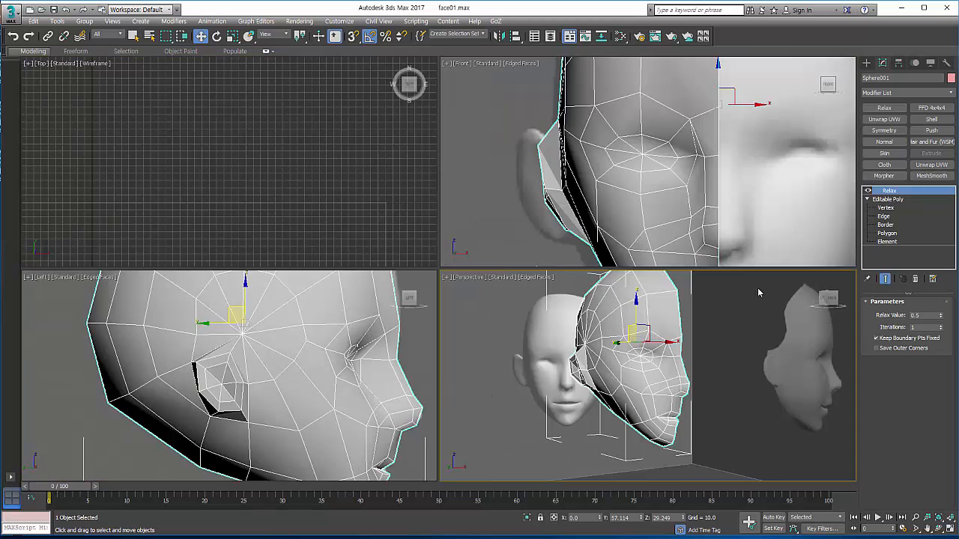
scroll(705, 213, "down", 3)
middle_click_drag(706, 214, 716, 180)
middle_click_drag(644, 333, 659, 337)
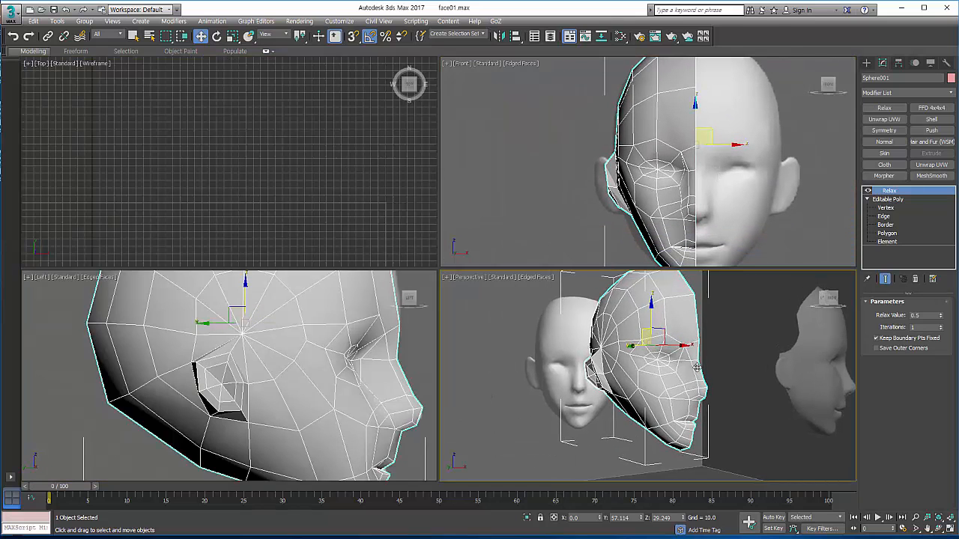
Step: Add a Symmetry modifier above Relax on the half head, mirrored across the Z axis, in the maximized perspective view
left_click(949, 528)
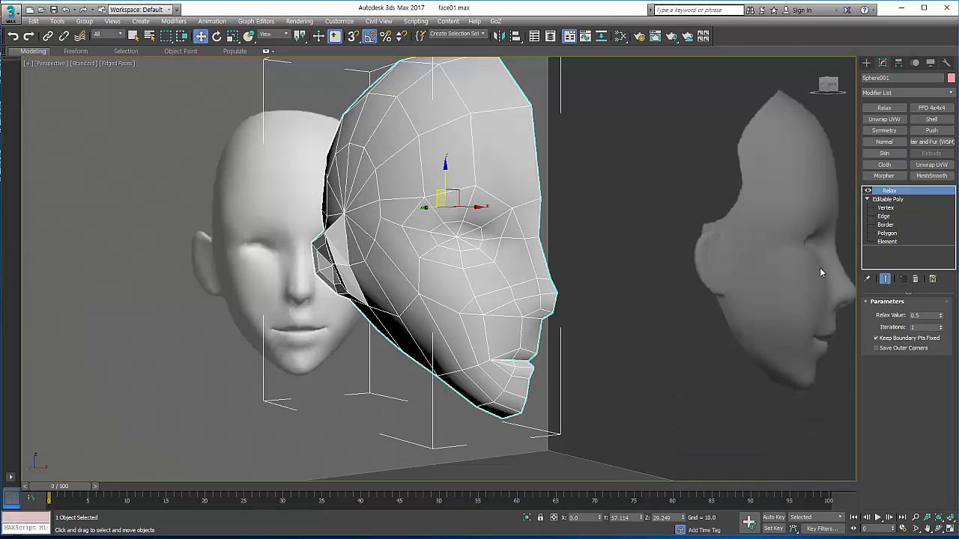
left_click(884, 131)
left_click(927, 320)
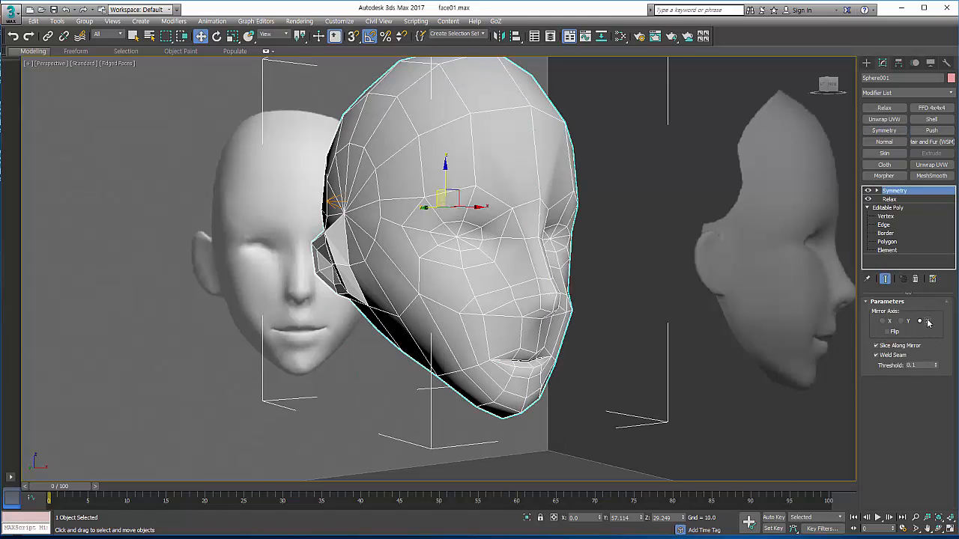
Step: Try stronger and weaker relaxing on the head, and set the Relax Value to 0.3
left_click(889, 200)
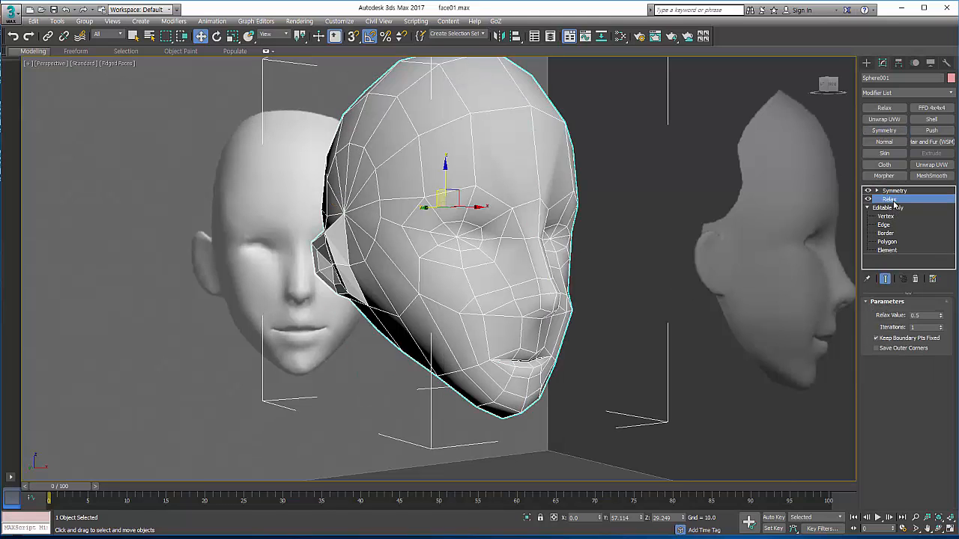
left_click_drag(940, 319, 942, 258)
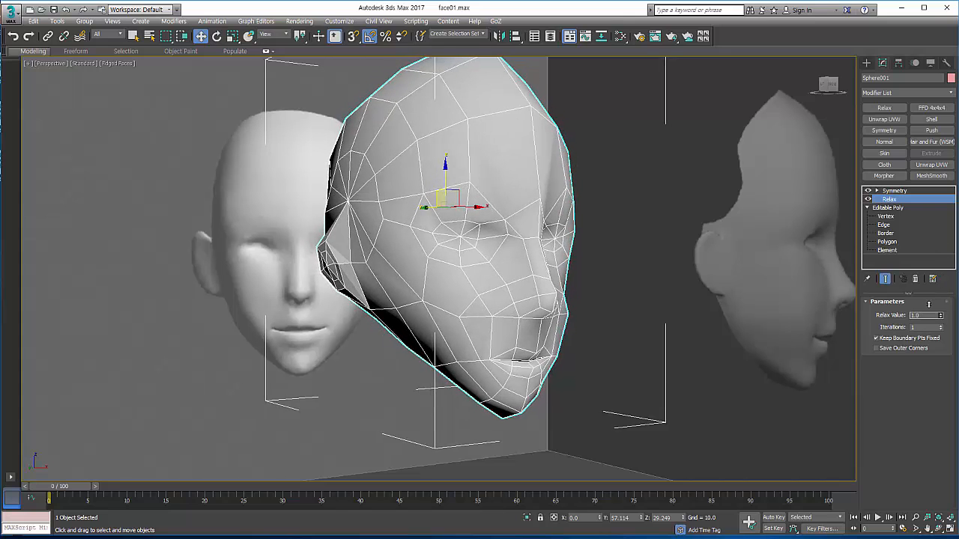
left_click_drag(929, 304, 922, 353)
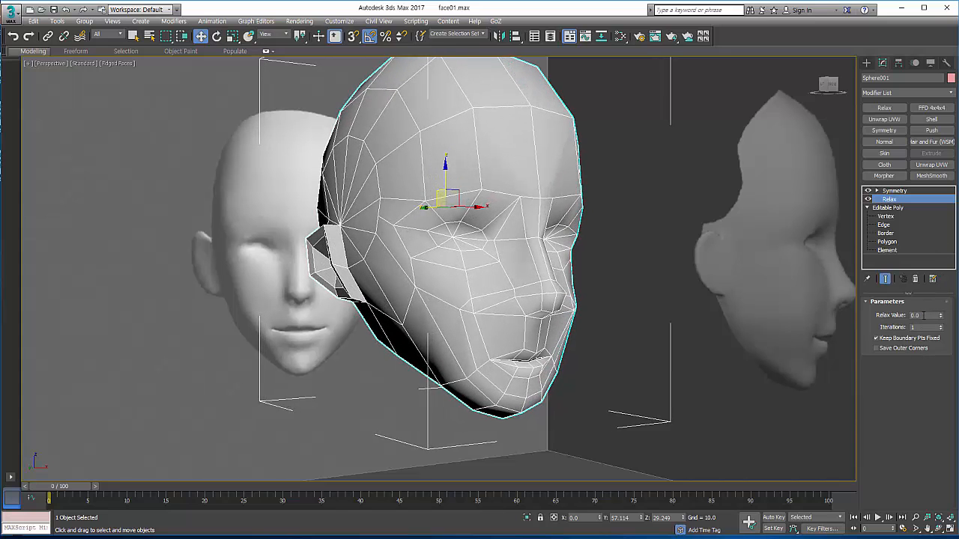
left_click_drag(923, 315, 870, 334)
type("0.3")
key("Return")
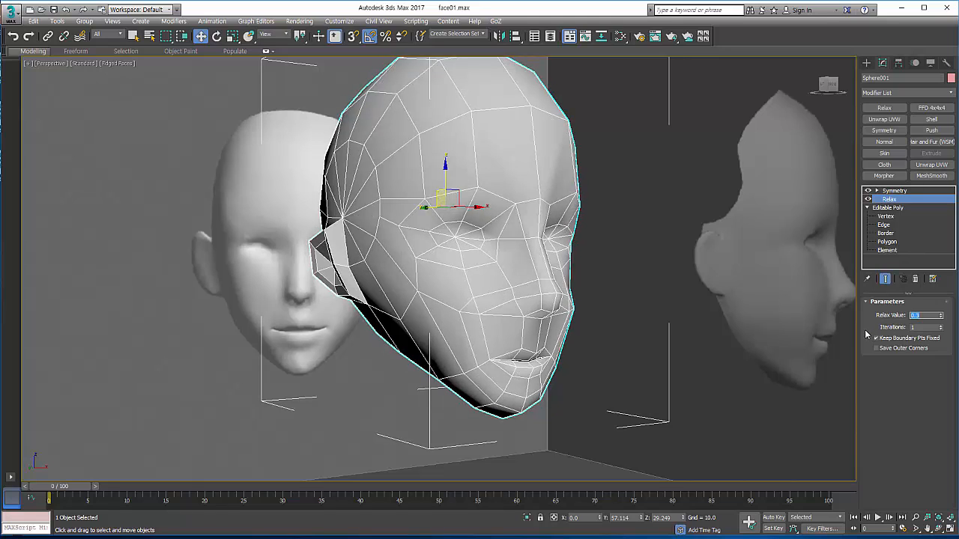
Step: Collapse the Relax modifier into the Editable Poly and select the base mesh with the mirrored end result shown
right_click(905, 202)
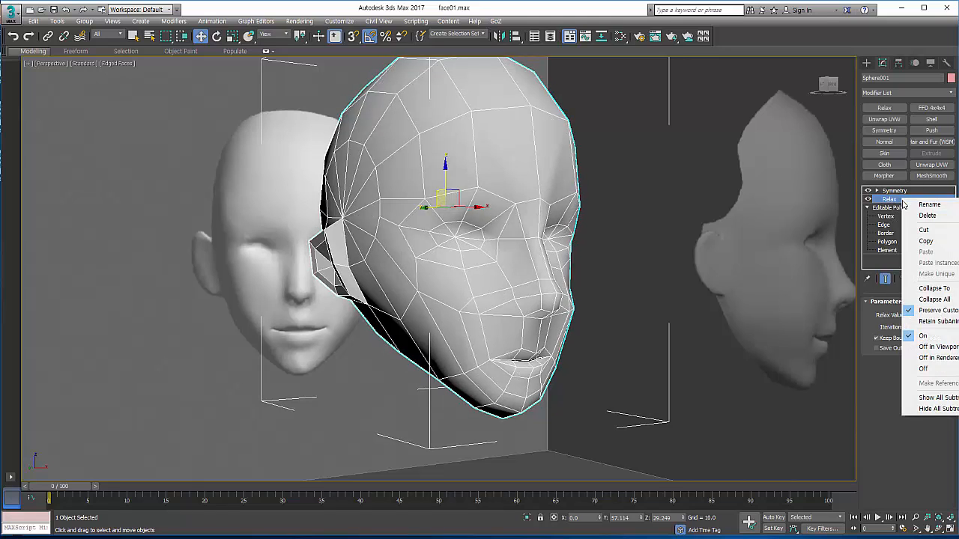
left_click(934, 288)
left_click(529, 313)
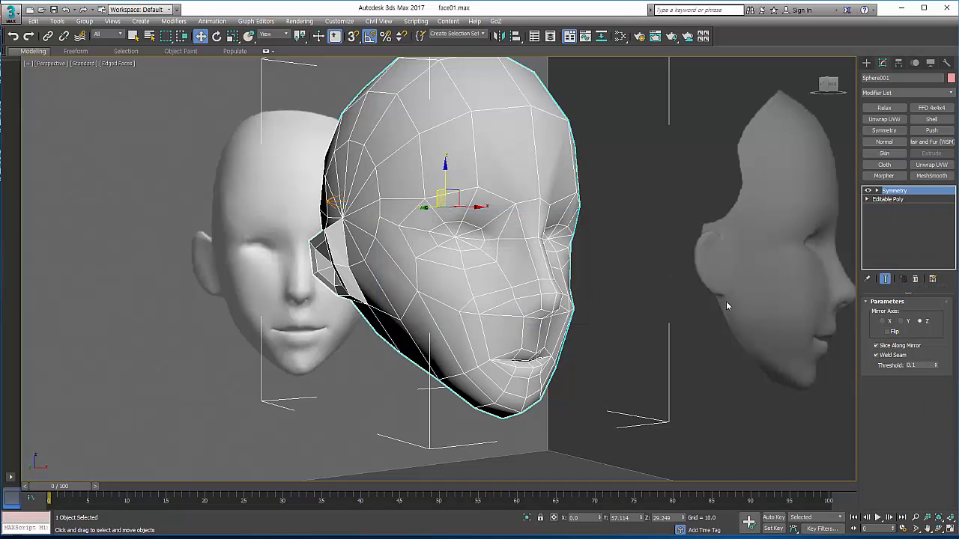
left_click(867, 192)
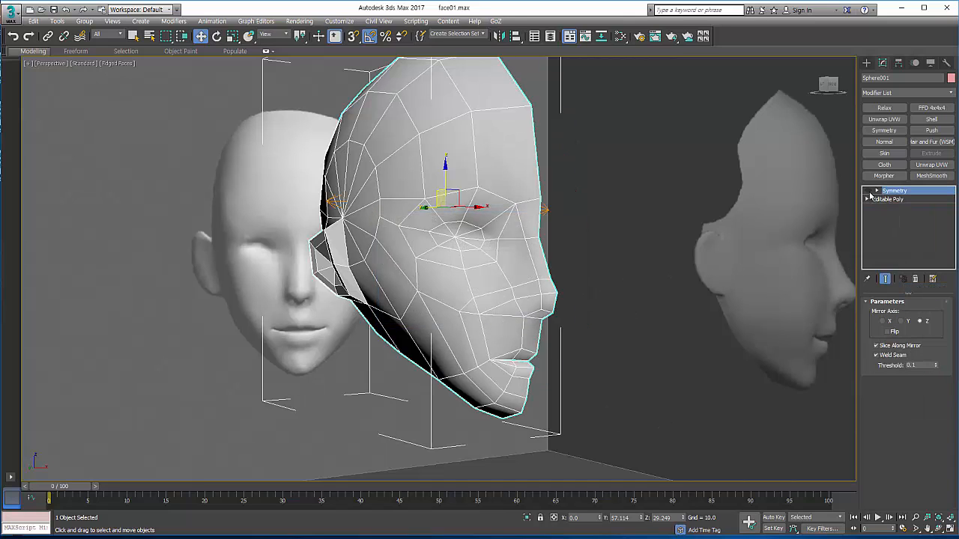
left_click(888, 199)
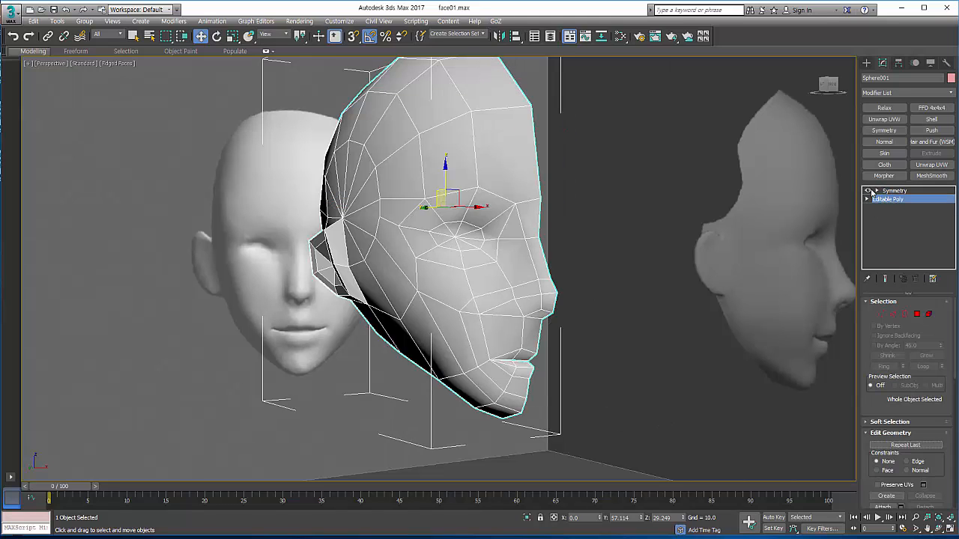
left_click(886, 278)
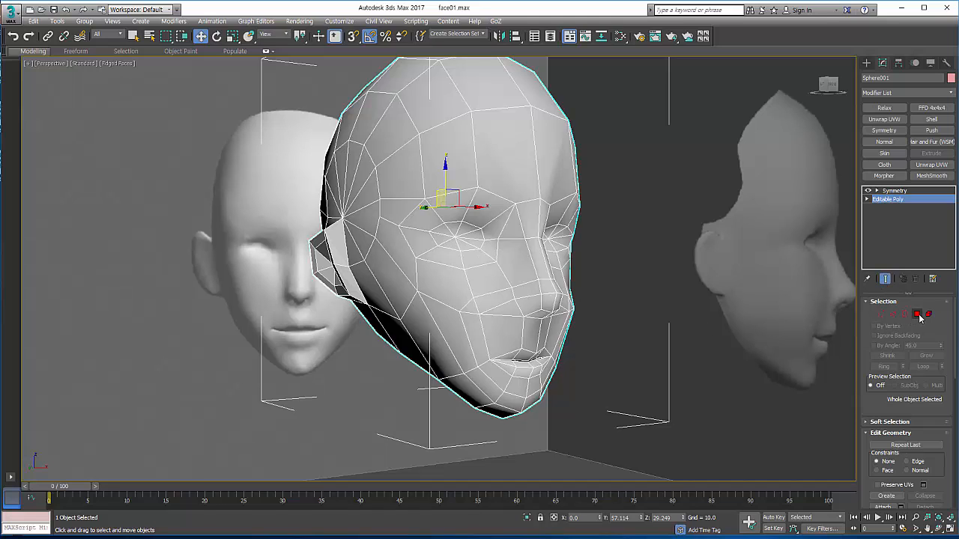
Step: Move the upper outer edge of the ear slightly upward, and leave edge editing
left_click(893, 314)
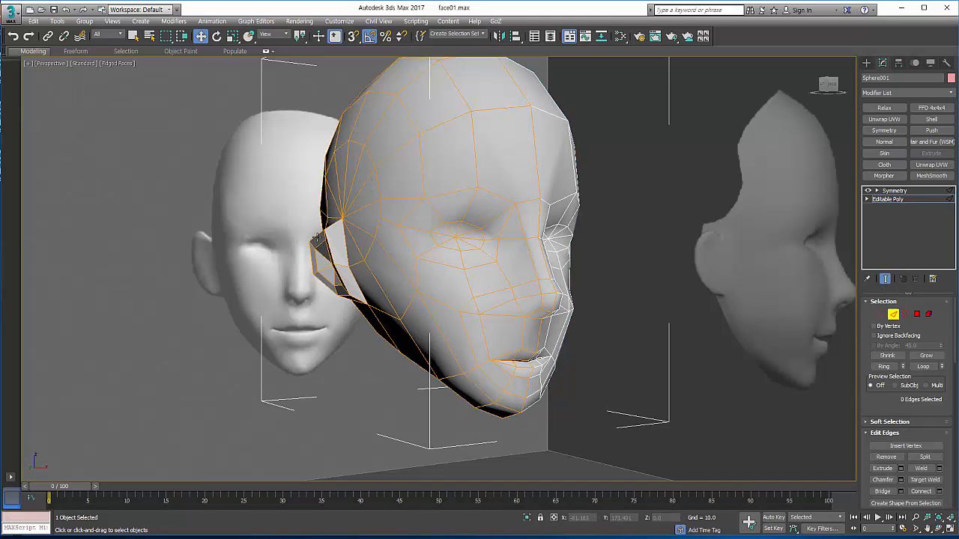
left_click(317, 234)
left_click_drag(314, 202, 310, 203)
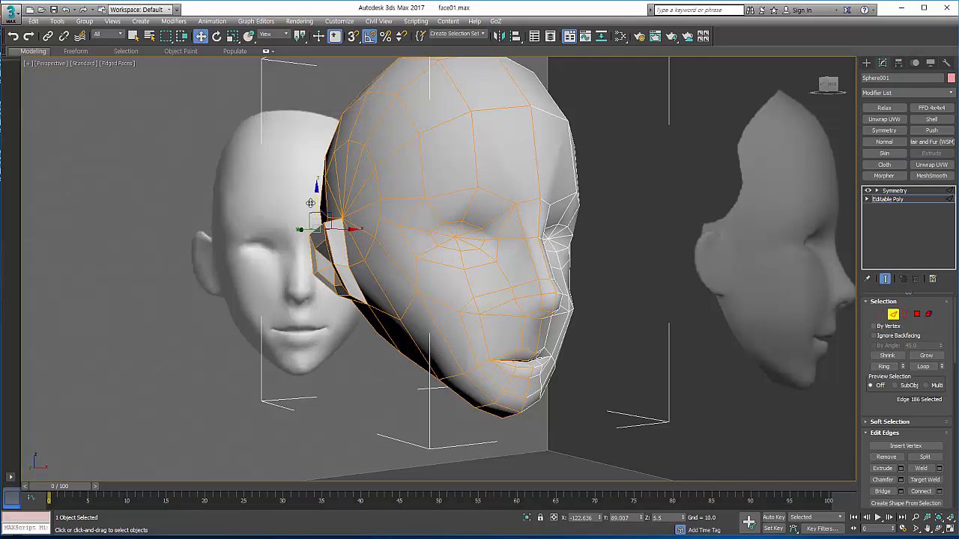
key("2")
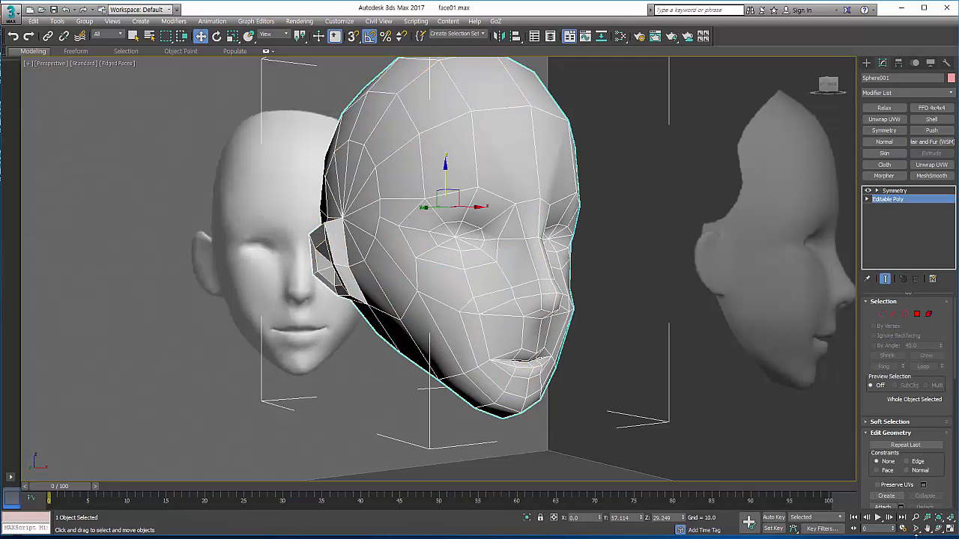
Step: In the left view with see-through display on, delete the polygons of the upper back quarter of the head
key("alt+w")
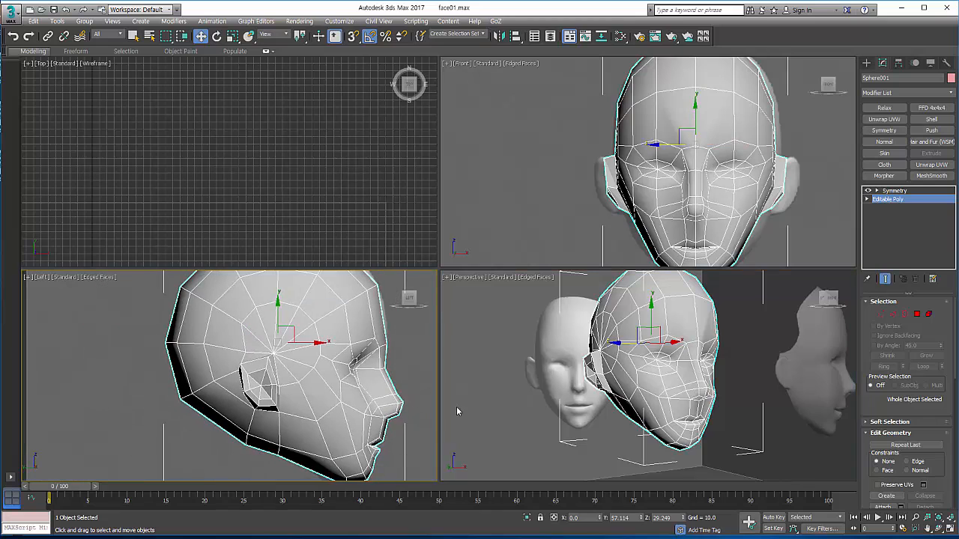
left_click(948, 528)
scroll(606, 308, "down", 4)
middle_click_drag(606, 308, 576, 372)
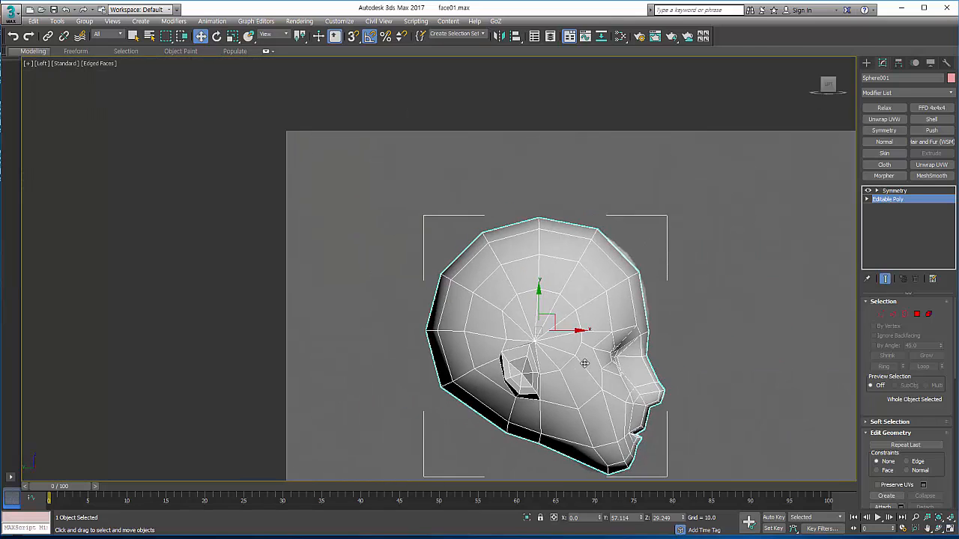
scroll(585, 358, "up", 2)
left_click(916, 314)
middle_click_drag(592, 279, 541, 238)
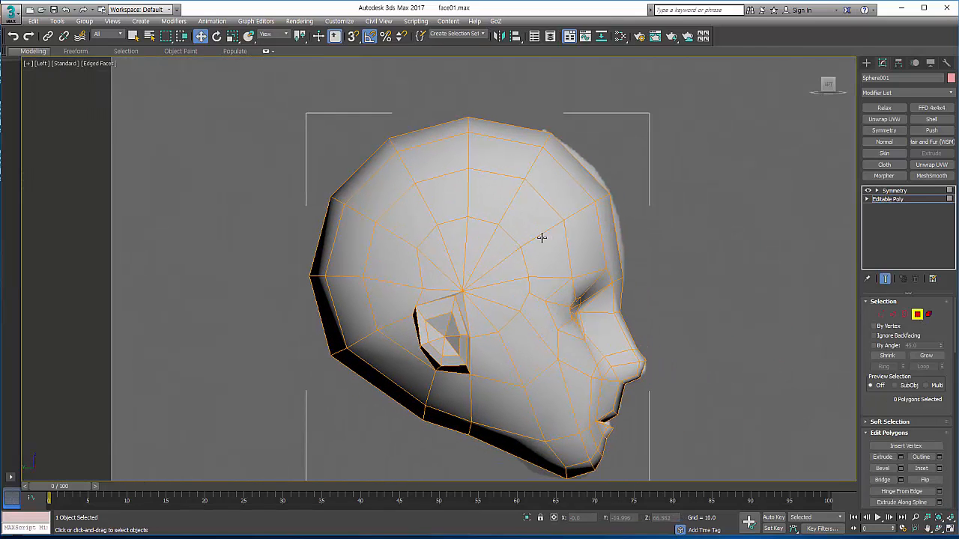
key("alt+x")
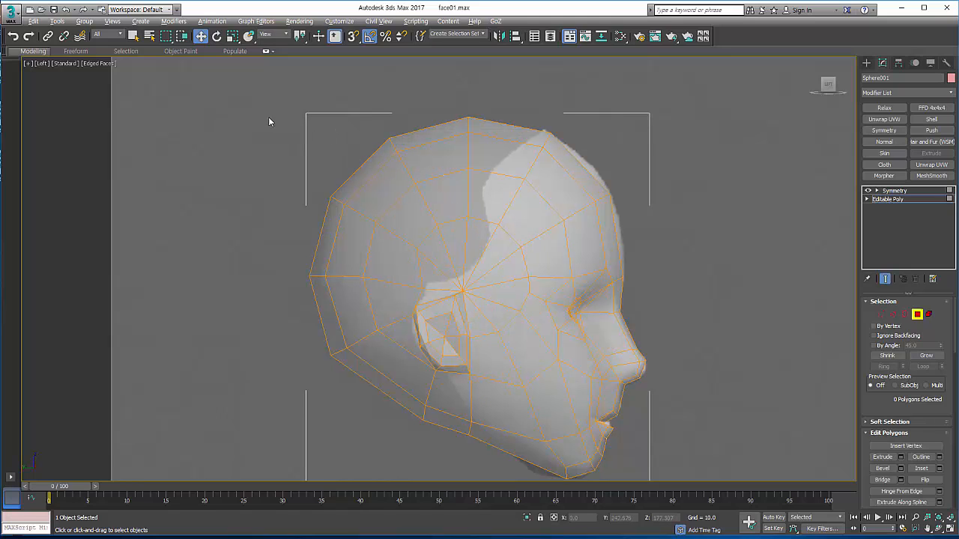
left_click_drag(257, 111, 448, 255)
key("Delete")
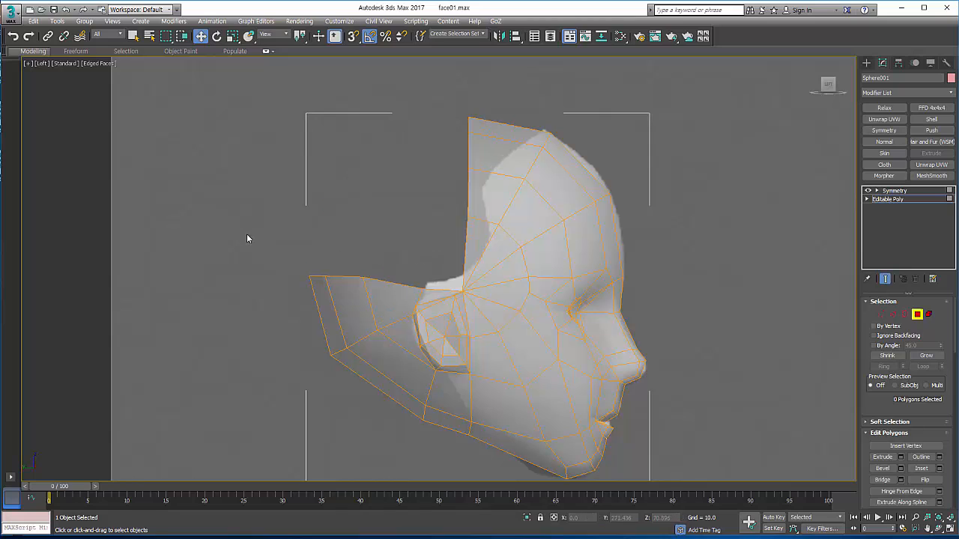
Step: Delete the remaining polygons behind the ear and the polygon just above it to match the reference outline
left_click_drag(245, 232, 378, 315)
key("Delete")
left_click_drag(264, 301, 400, 384)
key("Delete")
scroll(431, 268, "up", 3)
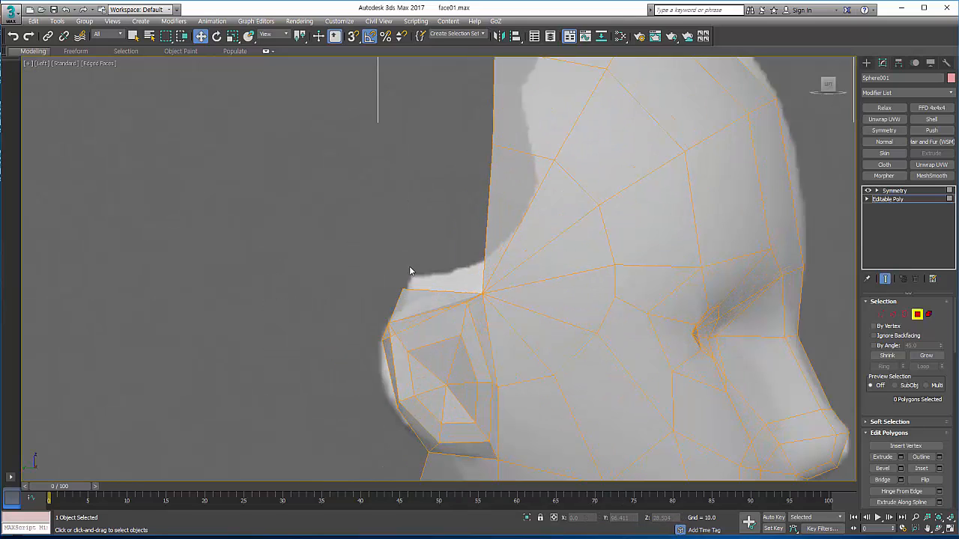
left_click_drag(373, 263, 417, 296)
key("Delete")
scroll(394, 266, "down", 5)
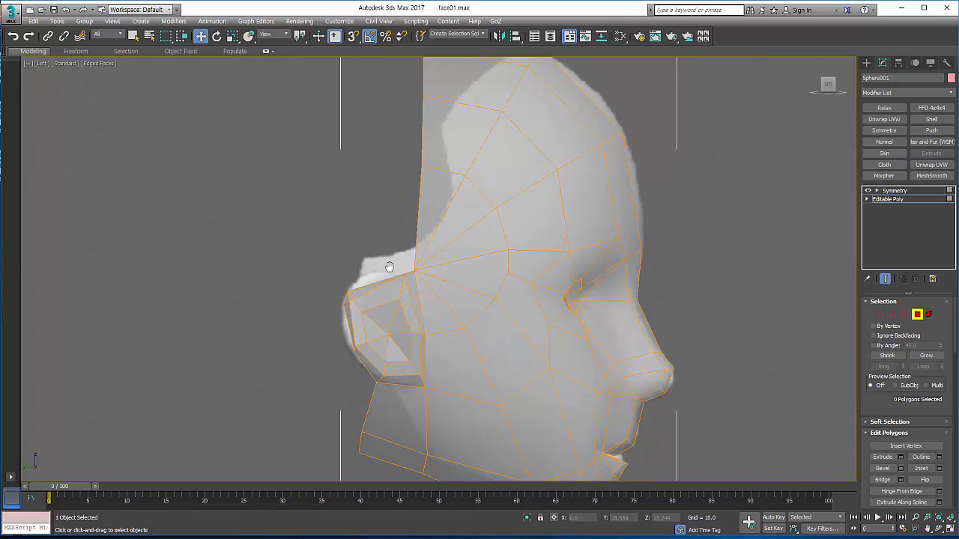
Step: Examine the trimmed head's vertices against the reference from the side and in perspective, with see-through display turned off
left_click(882, 315)
middle_click_drag(537, 344, 546, 287)
middle_click_drag(484, 192, 457, 311)
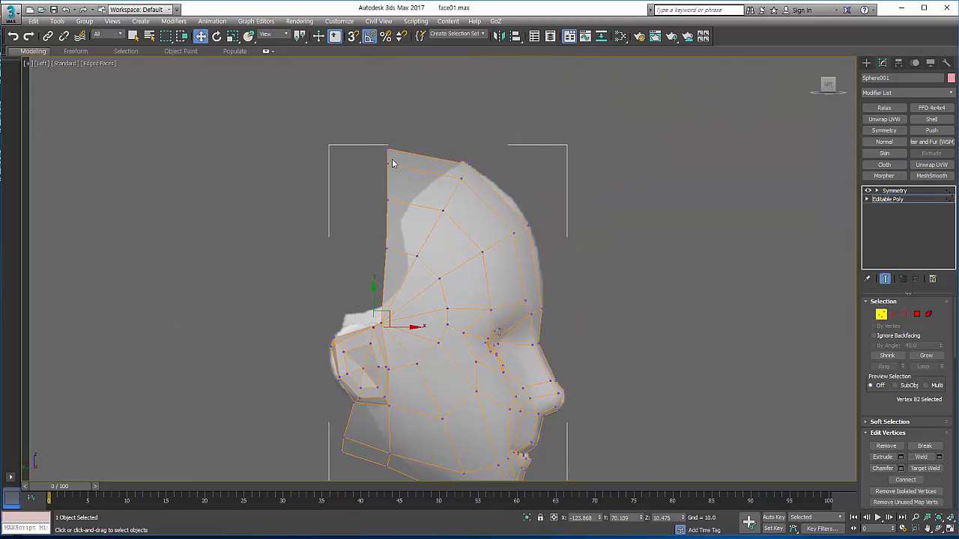
middle_click_drag(540, 301, 547, 258)
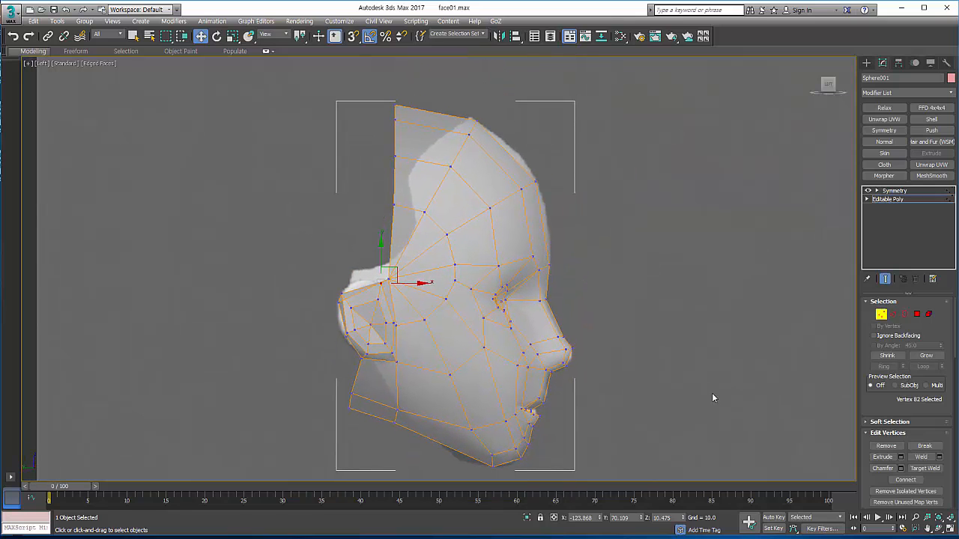
key("alt+w")
middle_click_drag(770, 451, 705, 420)
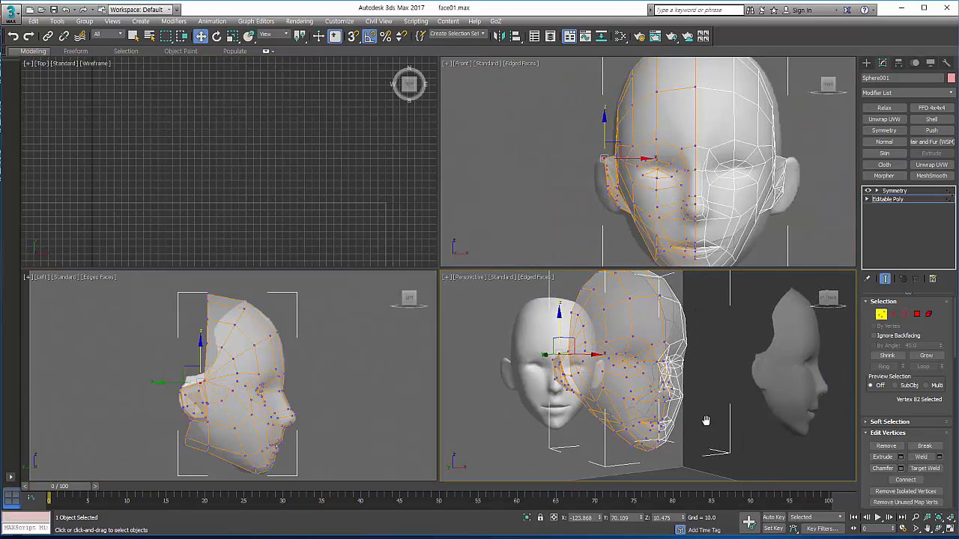
key("alt+x")
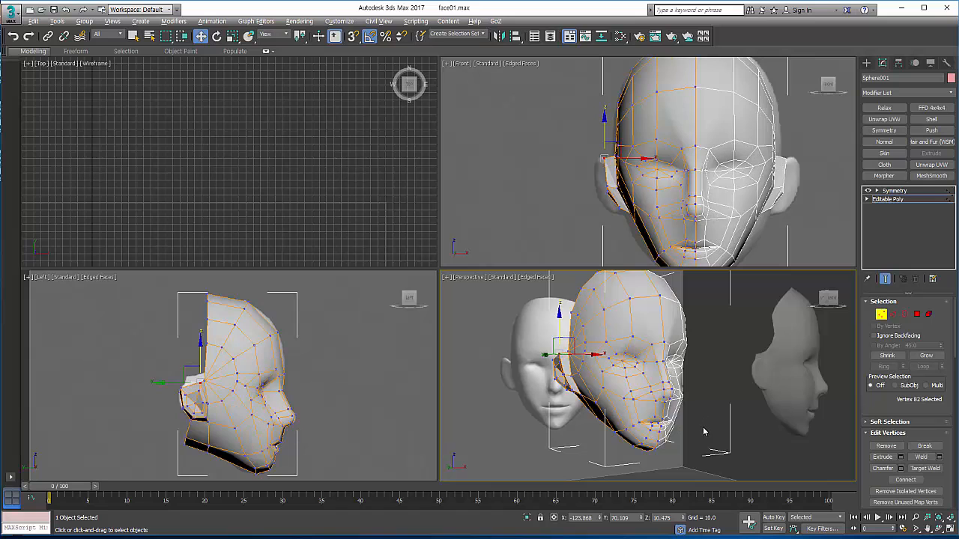
left_click(950, 530)
left_click(939, 529)
left_click_drag(496, 296, 449, 296)
scroll(434, 300, "up", 5)
scroll(435, 299, "down", 5)
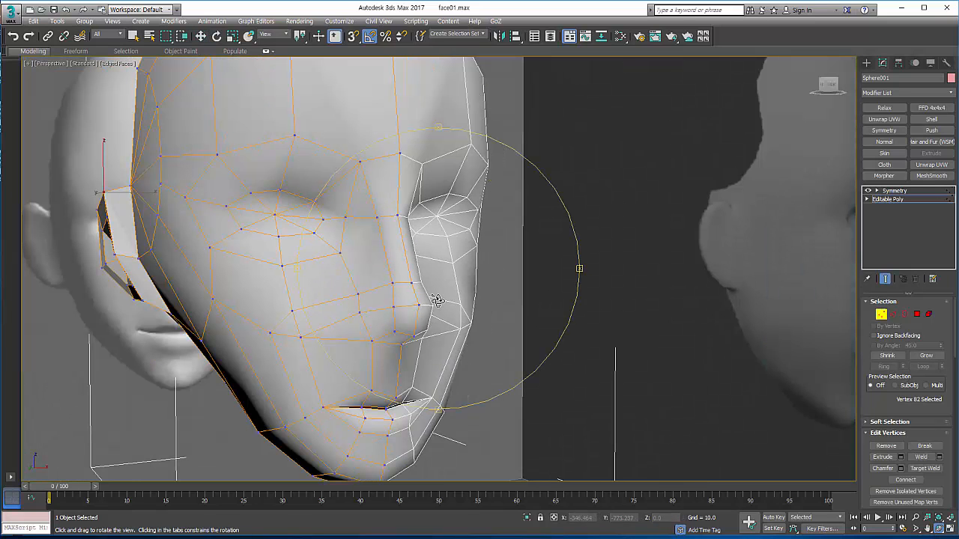
Step: Cut a new edge from the vertex beside the nostril up to the vertex at the inner eye corner
right_click(573, 305)
left_click(881, 314)
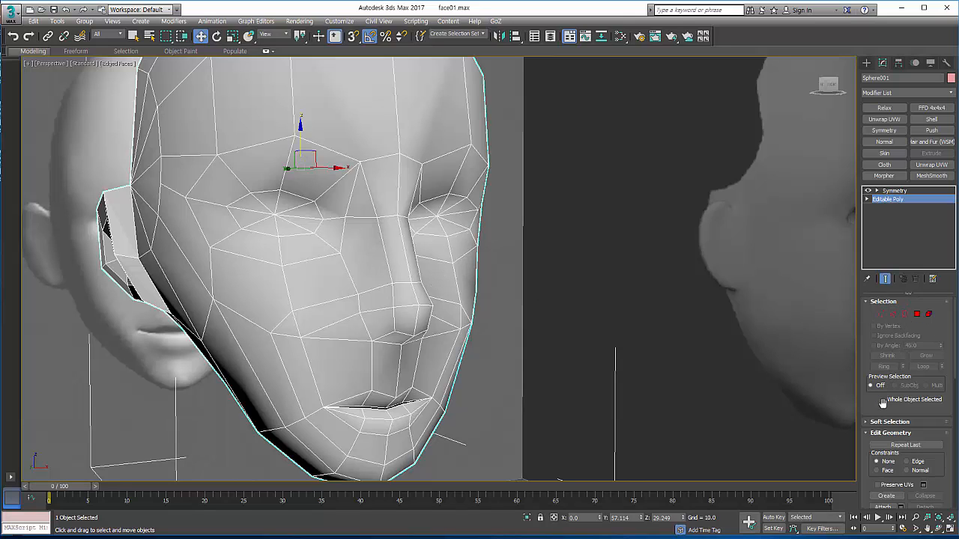
scroll(882, 403, "down", 5)
left_click(924, 441)
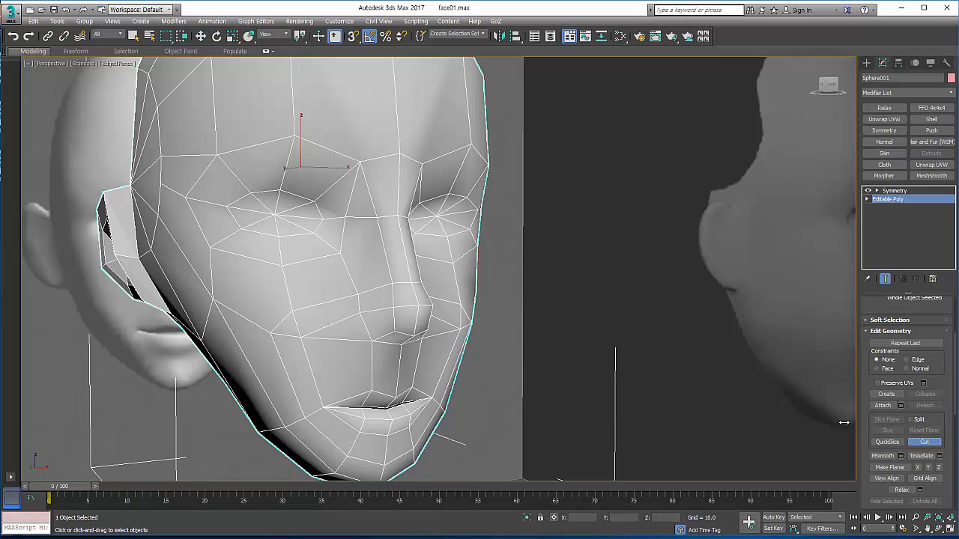
left_click(357, 292)
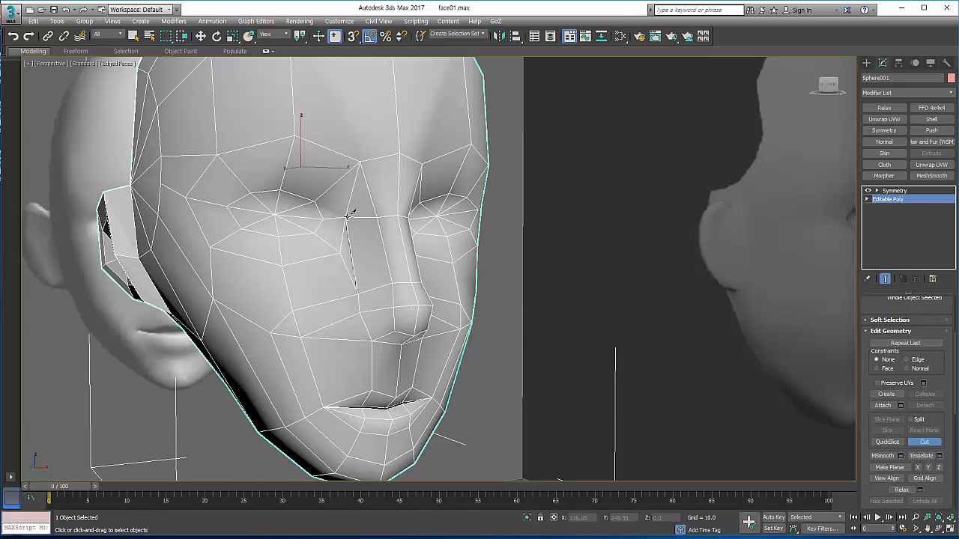
left_click(347, 216)
right_click(347, 216)
left_click(924, 441)
Step: Move the vertex between the inner eye corner and nose bridge about 5 units along X toward the nose
left_click(868, 199)
left_click(885, 207)
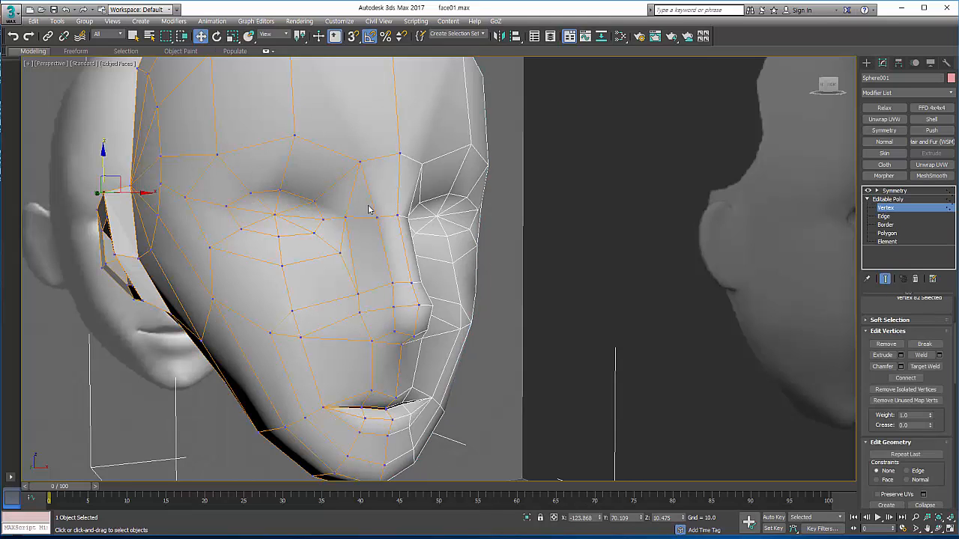
left_click(347, 218)
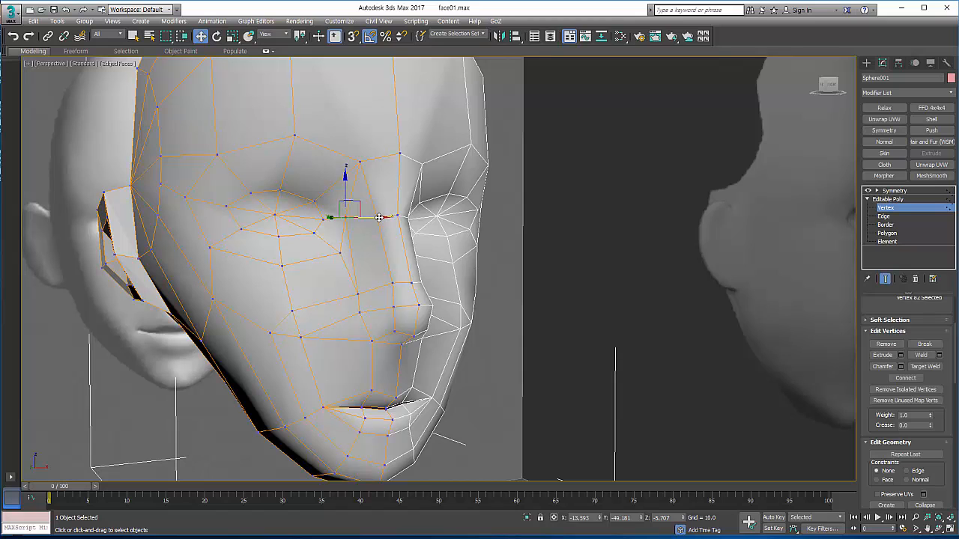
left_click_drag(376, 219, 383, 220)
scroll(460, 242, "down", 2)
scroll(442, 278, "up", 2)
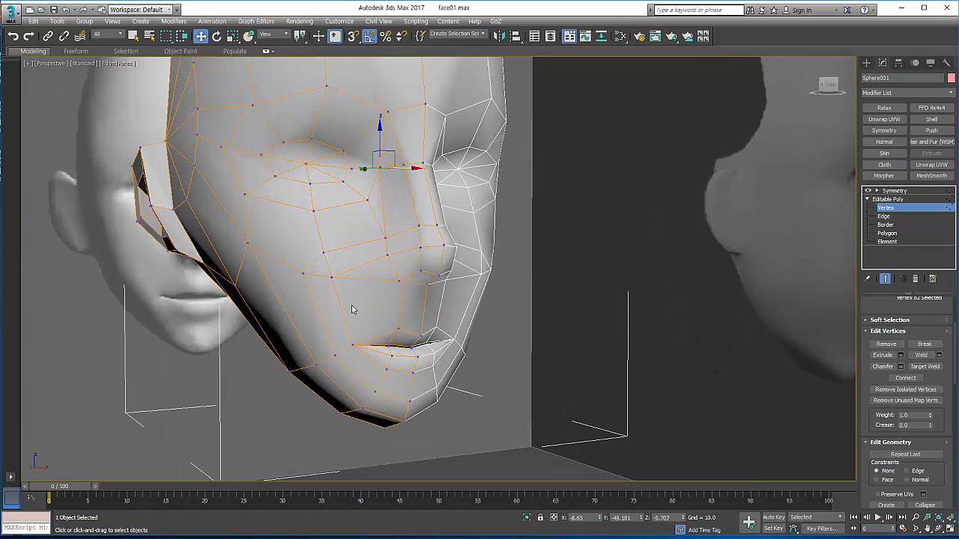
scroll(382, 254, "up", 1)
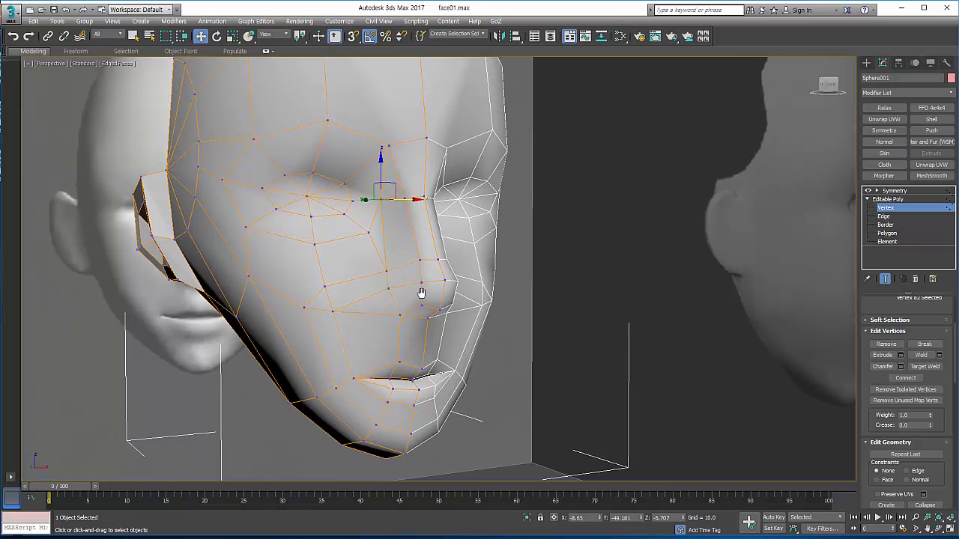
scroll(423, 293, "up", 1)
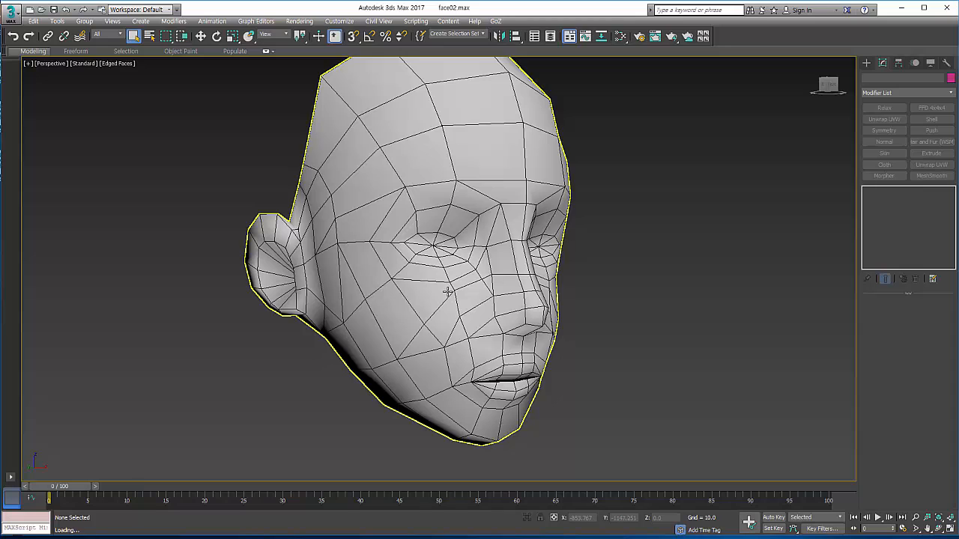
Step: Inspect the more detailed head in face02.max from the front and three-quarter angles, studying its eye, nose and mouth edge flow
left_click(416, 279)
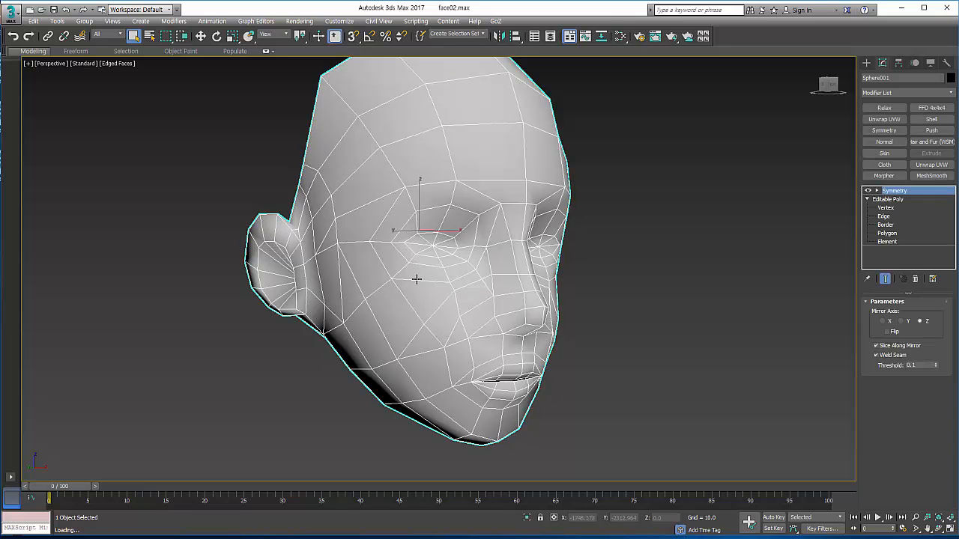
left_click(669, 387)
left_click(938, 529)
left_click_drag(483, 302, 451, 298)
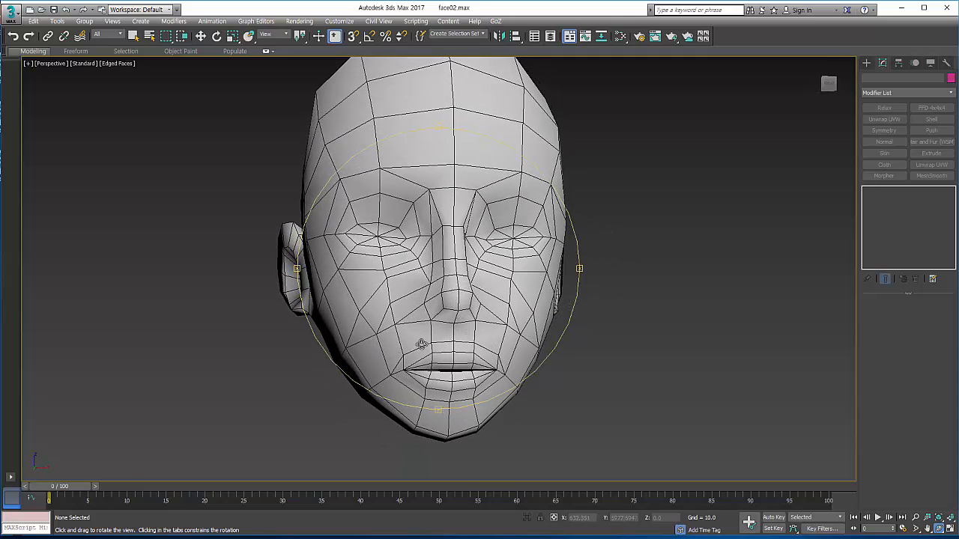
left_click_drag(421, 344, 435, 347)
left_click_drag(445, 308, 444, 308)
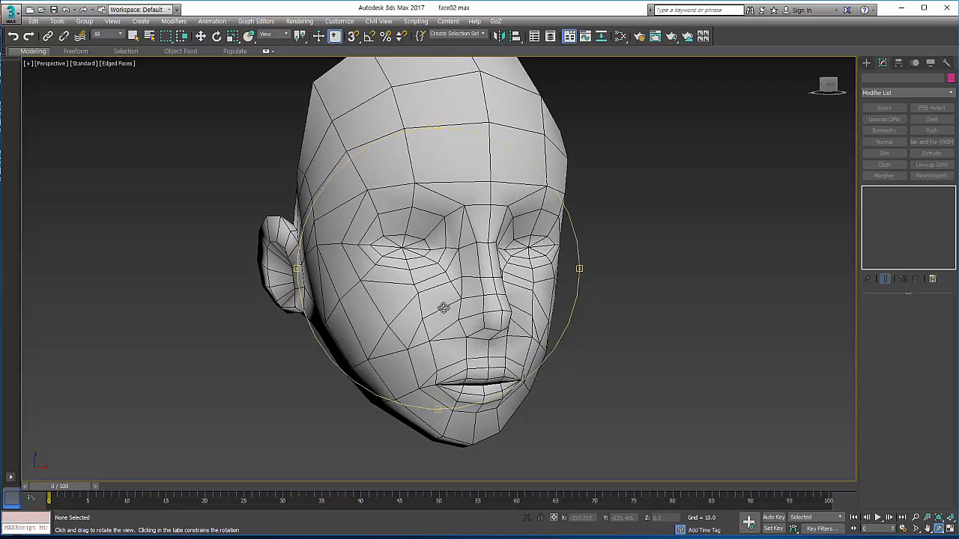
left_click_drag(462, 265, 431, 284)
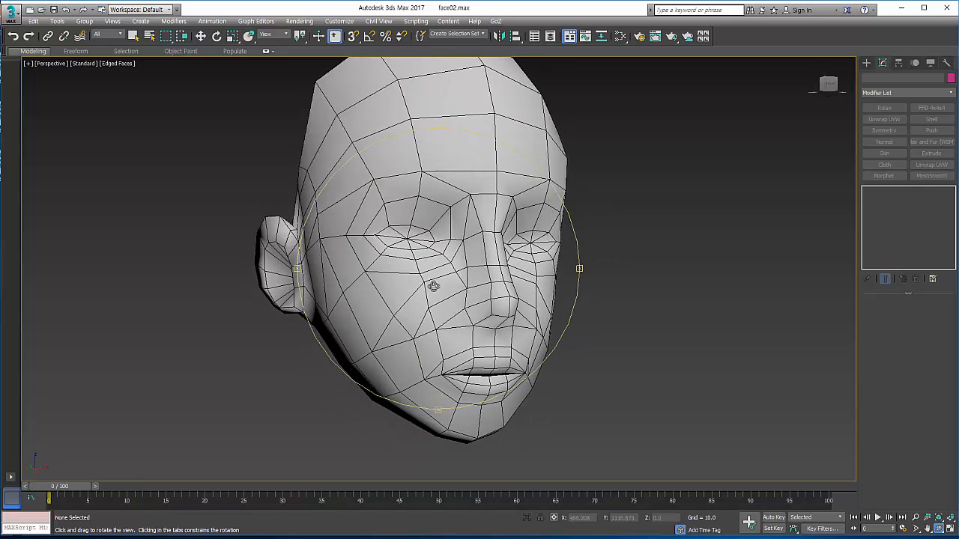